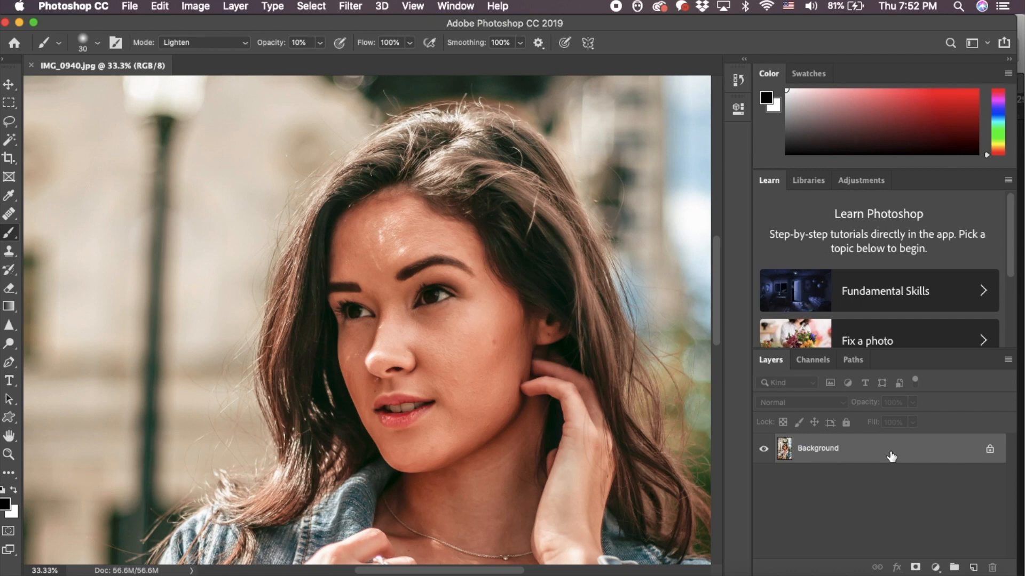
- Duplicate the Background layer twice, naming the lower copy "skin" and the upper copy "texture"
key("super+j")
key("super+j")
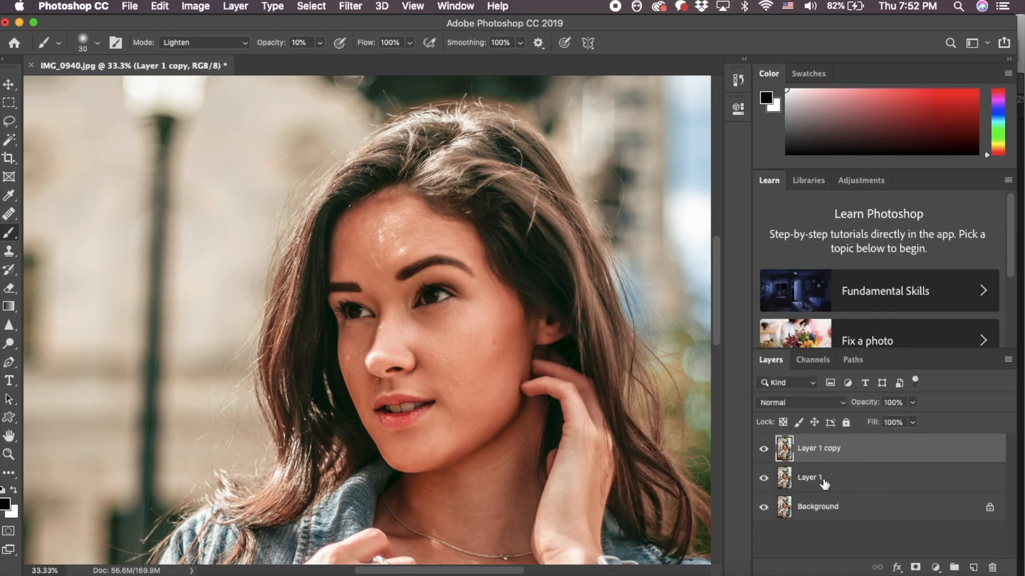
left_click(811, 486)
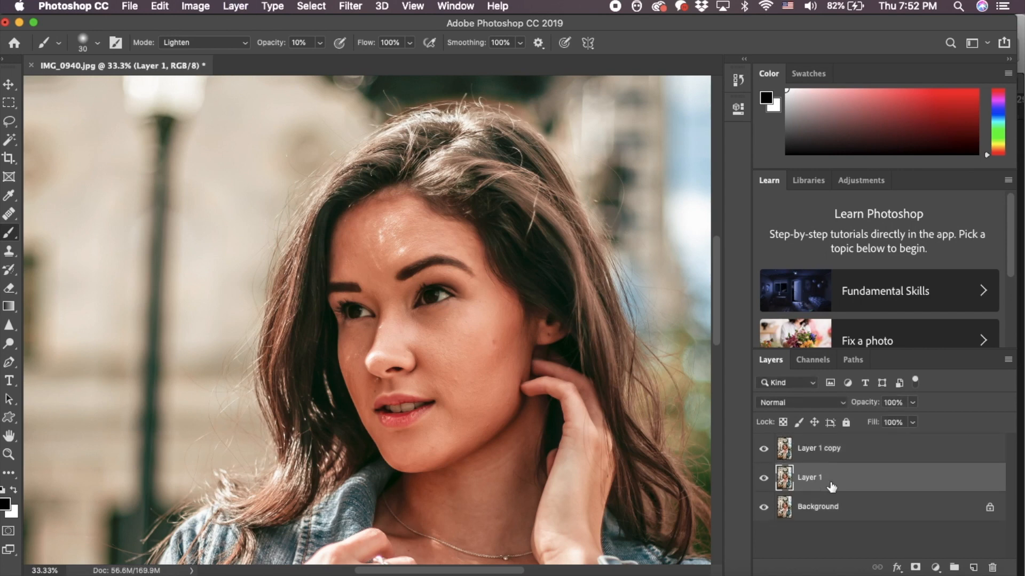
double_click(807, 477)
type("skin")
key("Return")
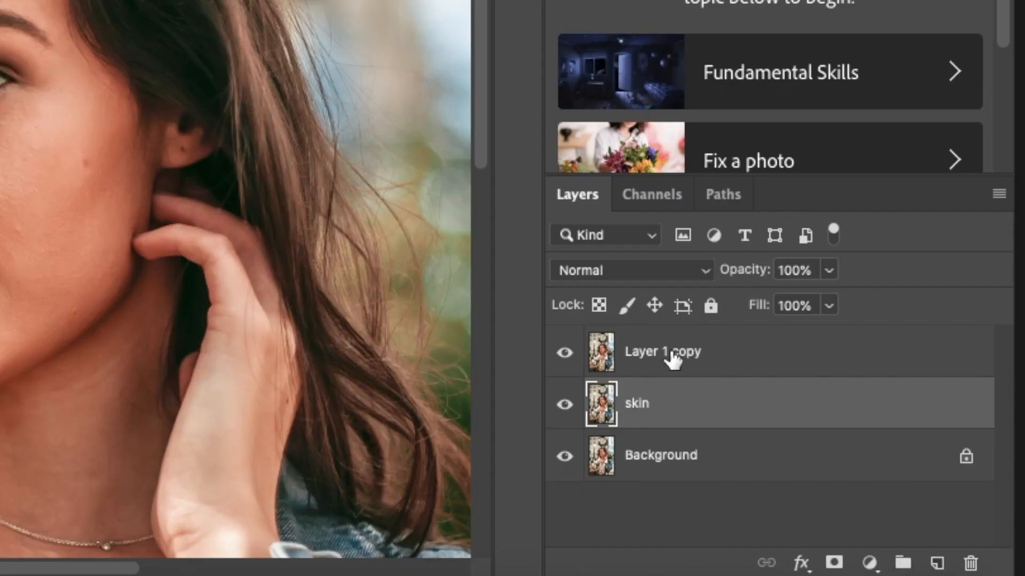
double_click(673, 353)
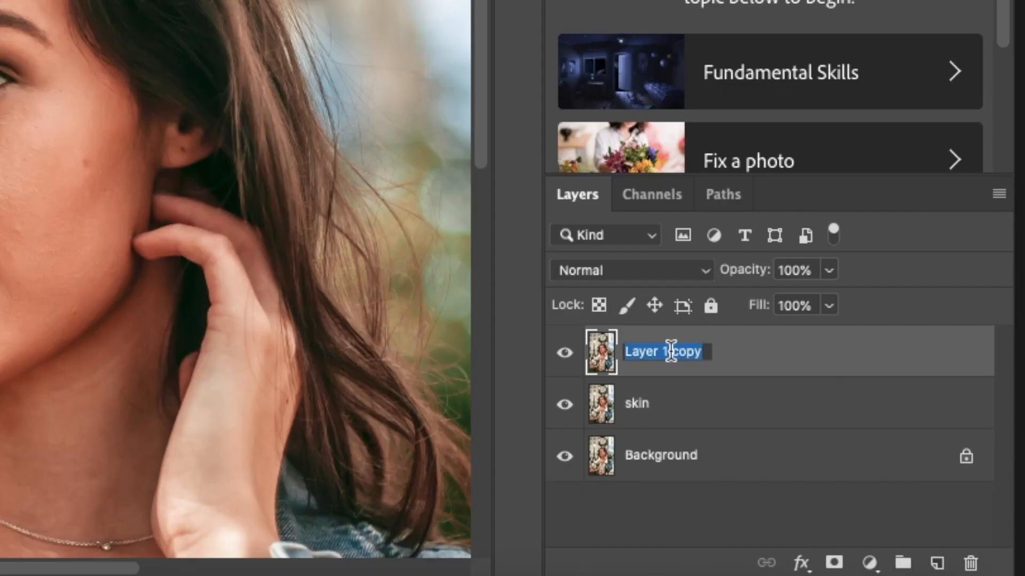
type("texture")
key("Return")
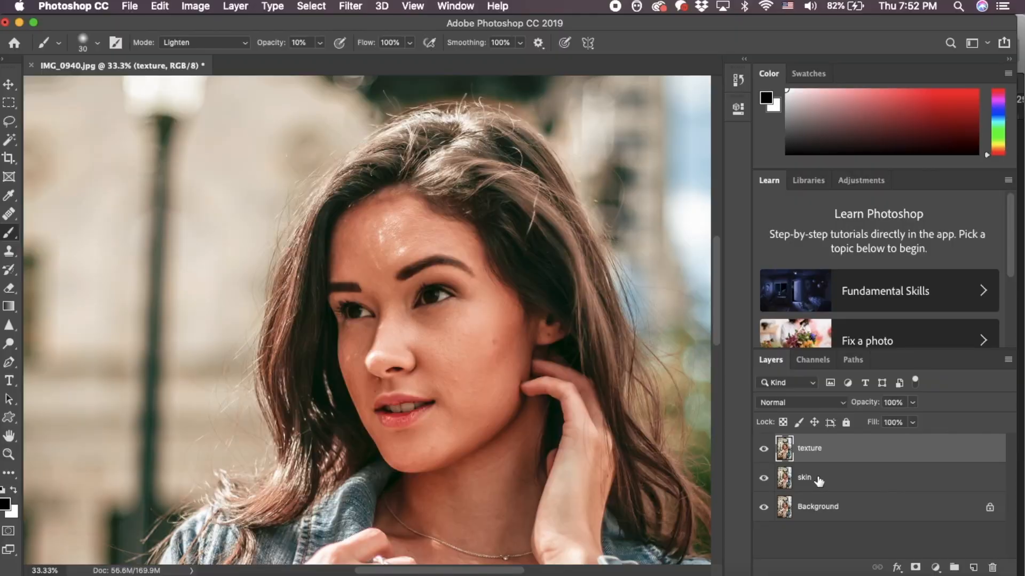
- Group the skin and texture layers together
left_click(638, 404)
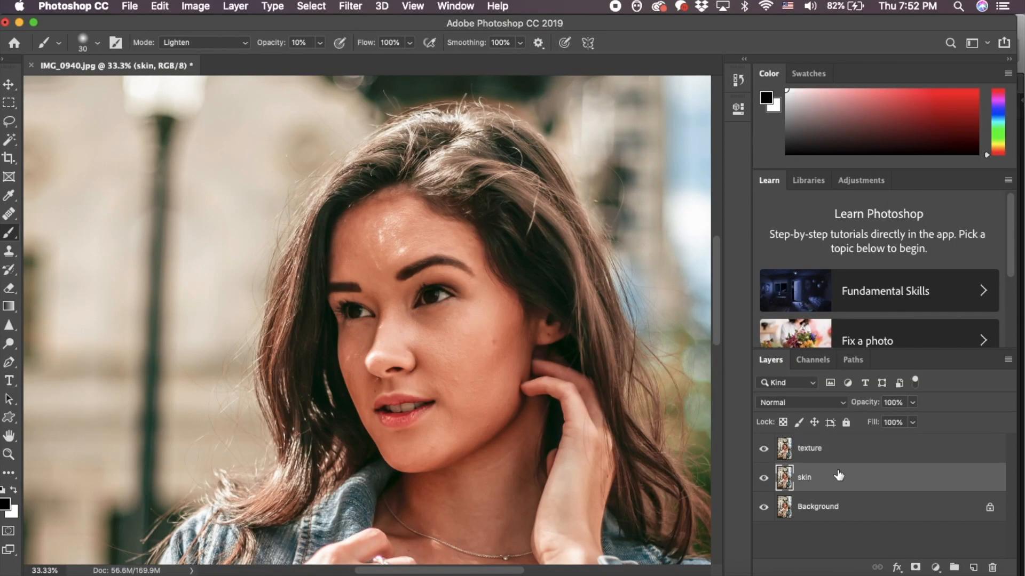
left_click(824, 450, "shift")
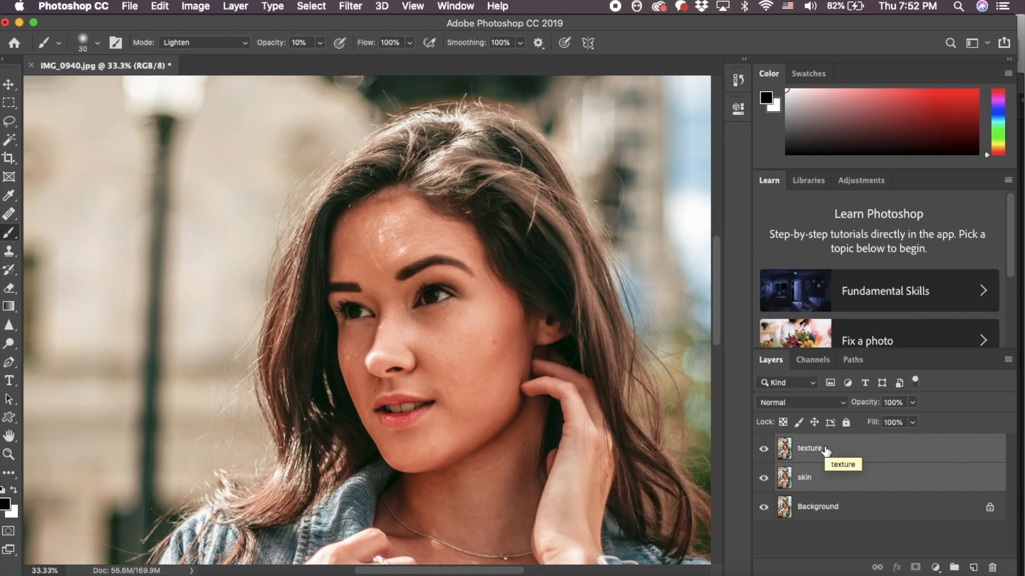
key("super+g")
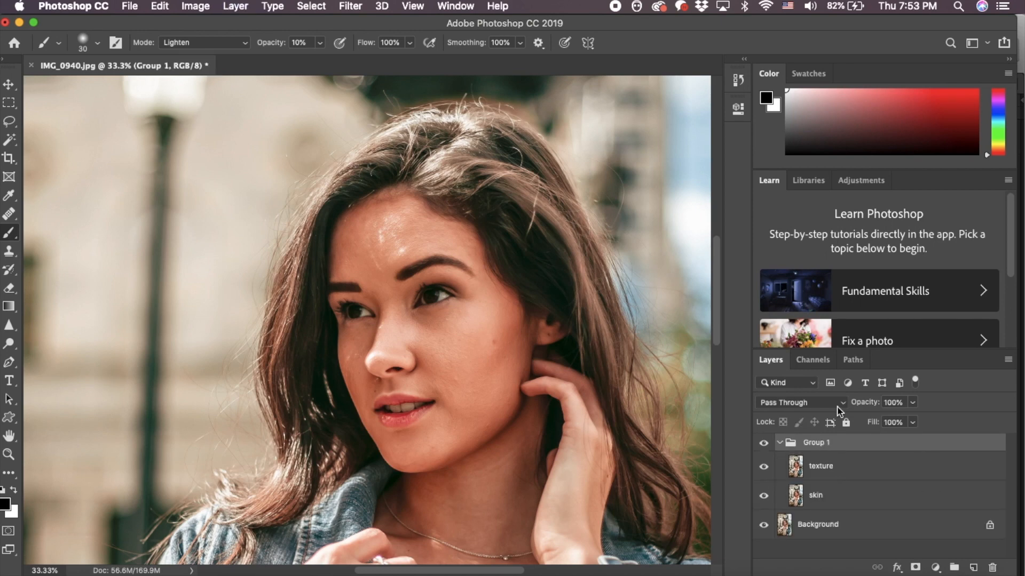
- Apply a Gaussian Blur with a 9.5-pixel radius to the skin layer, checking the face in the filter preview
left_click(833, 501)
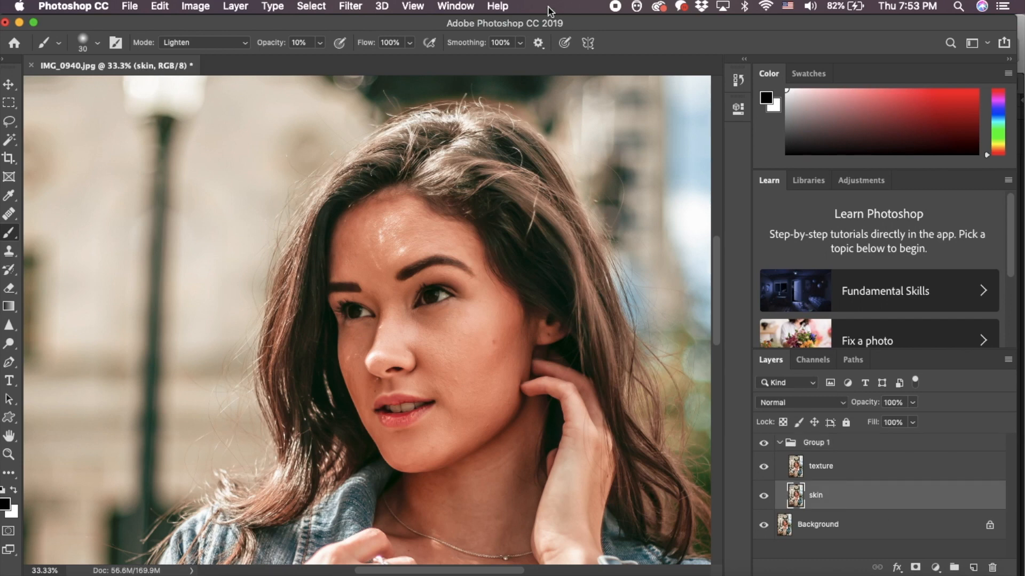
left_click(347, 5)
mouse_move(381, 179)
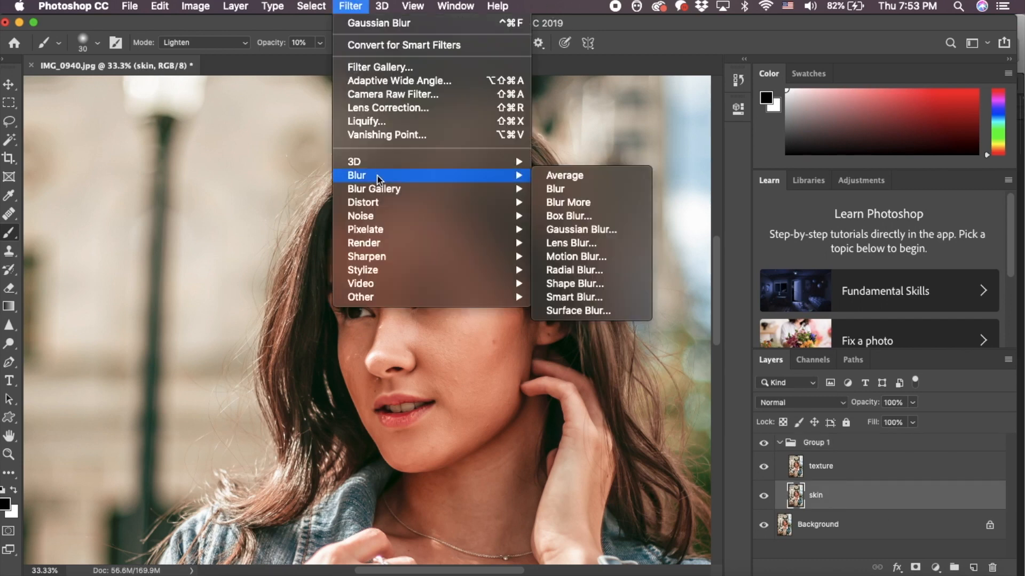
left_click(589, 237)
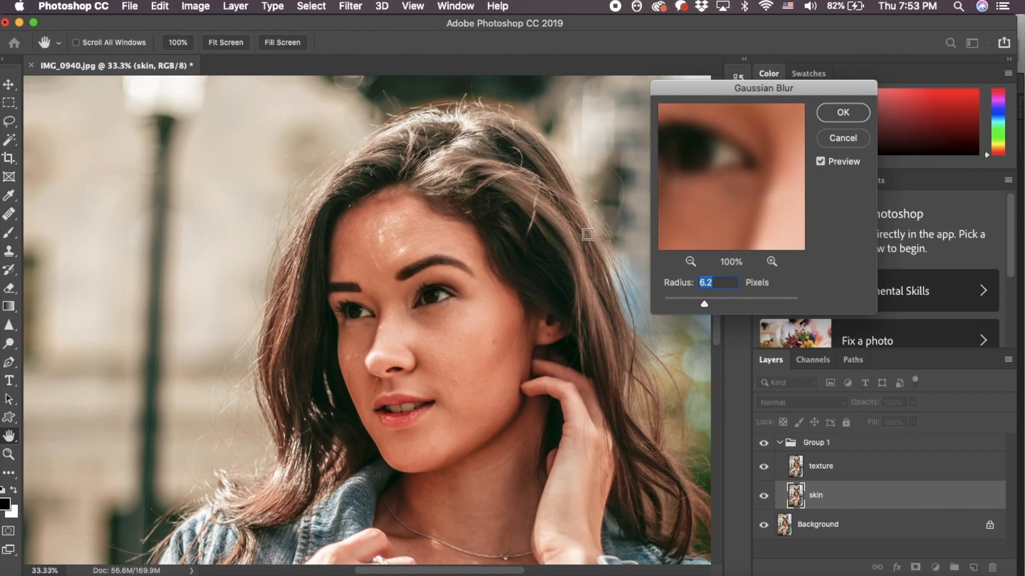
left_click(690, 261)
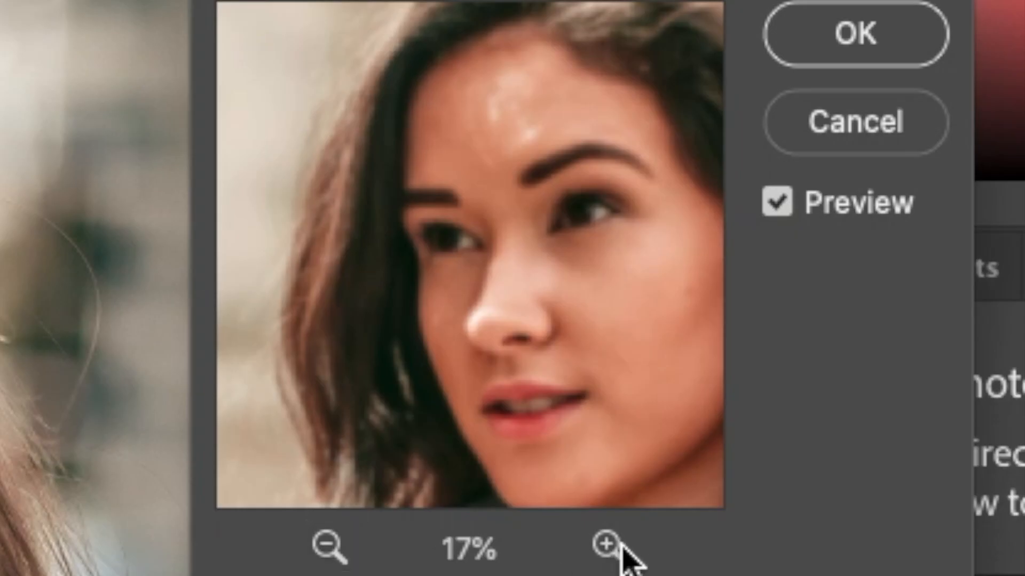
left_click(774, 262)
left_click_drag(776, 196, 721, 182)
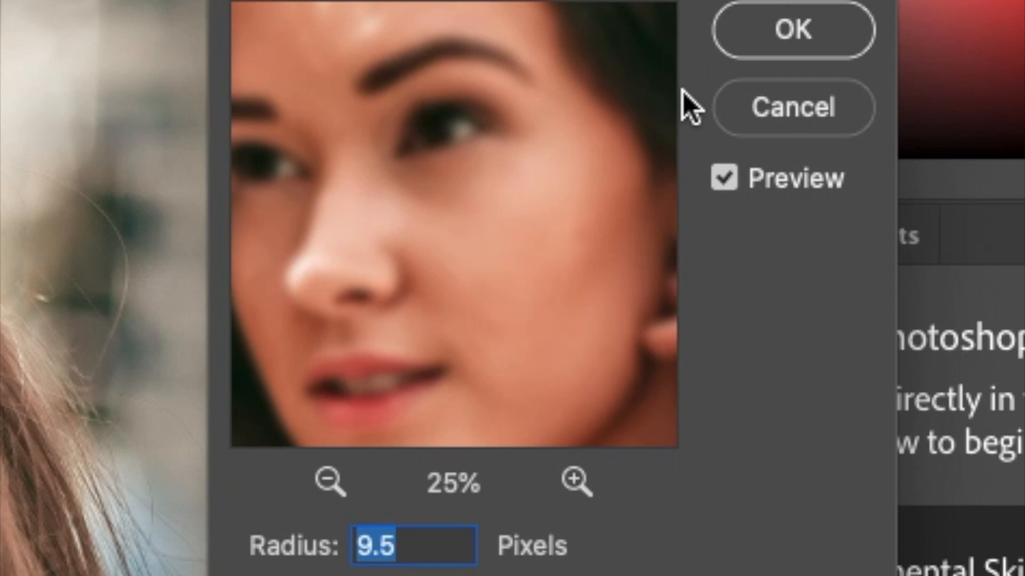
left_click(776, 37)
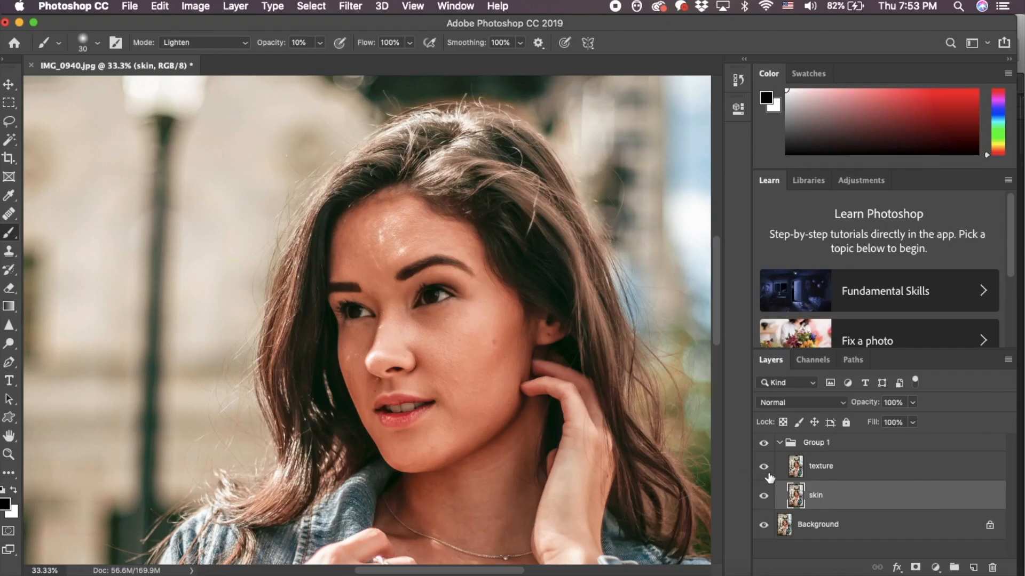
- Temporarily hide the texture layer to examine the blurred skin layer across the photo, and show it again
left_click(764, 467)
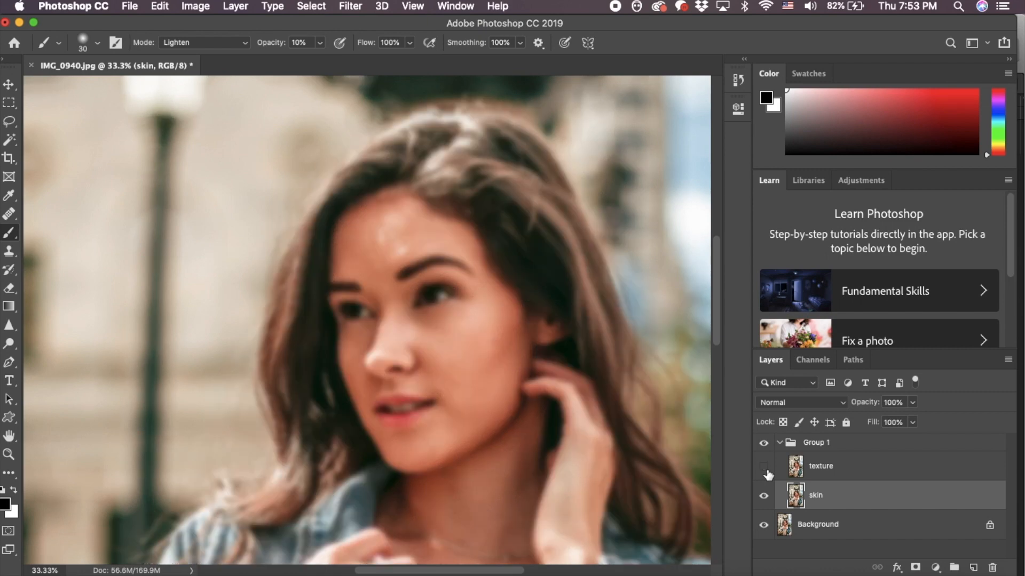
key("super+minus")
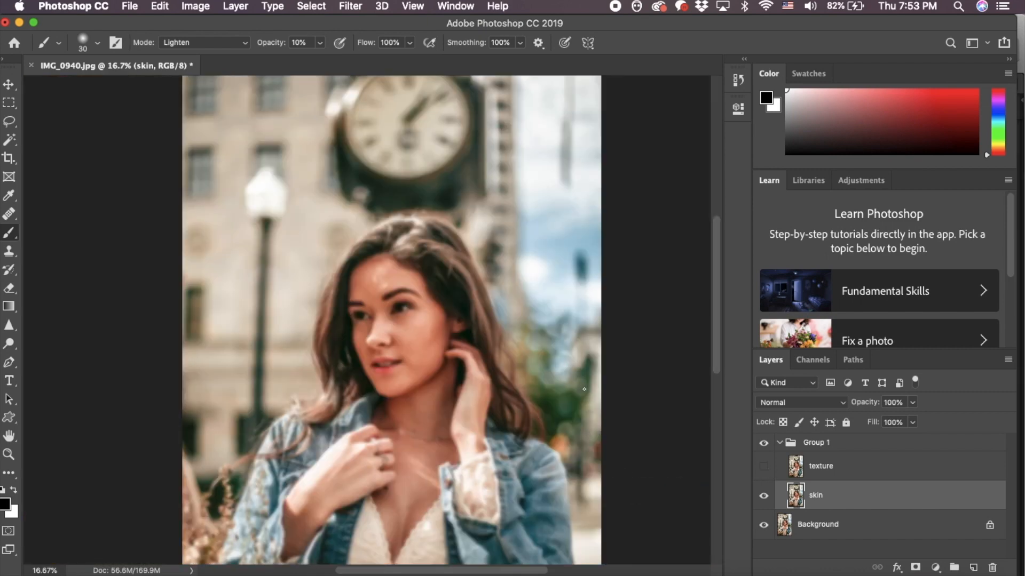
left_click(764, 467)
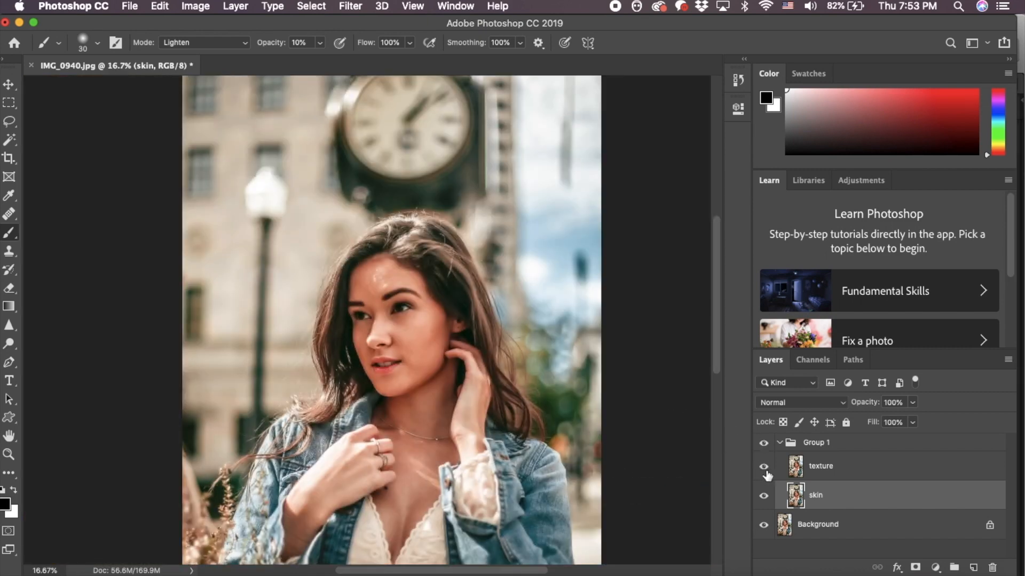
- Use Apply Image on the texture layer with the skin layer inverted as source, Add blending, scale 2 and offset 0
left_click(840, 473)
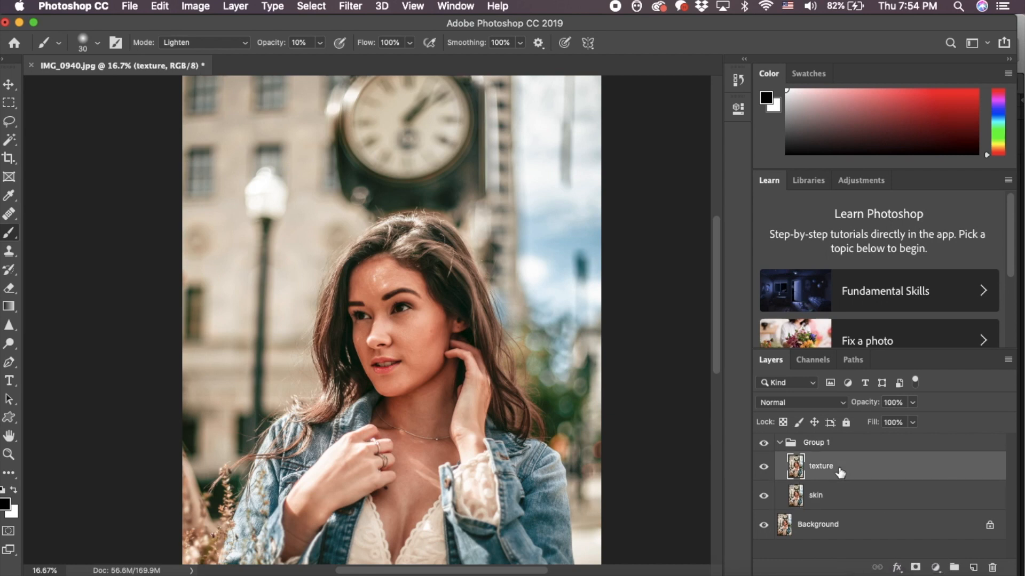
left_click(197, 4)
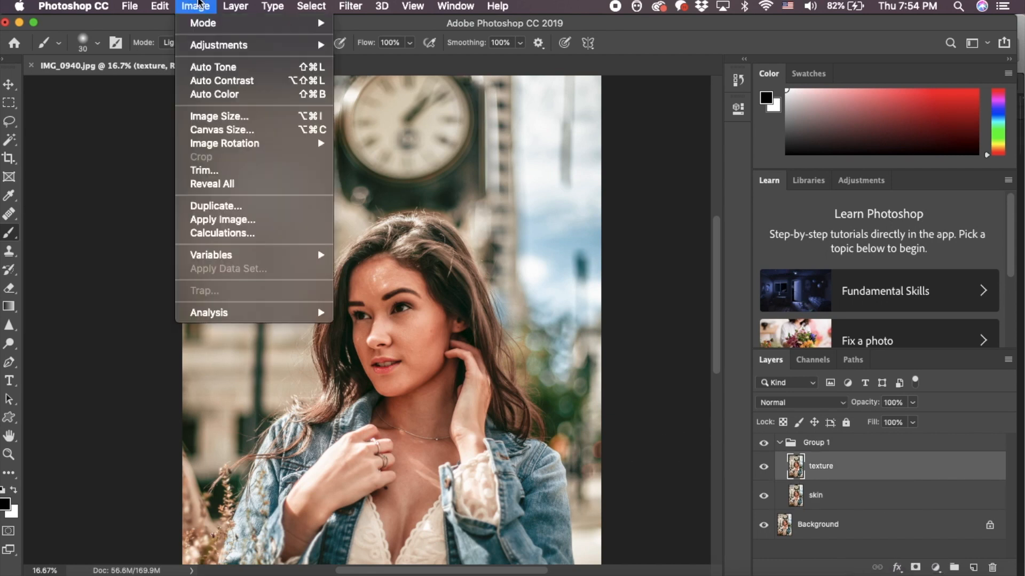
left_click(221, 220)
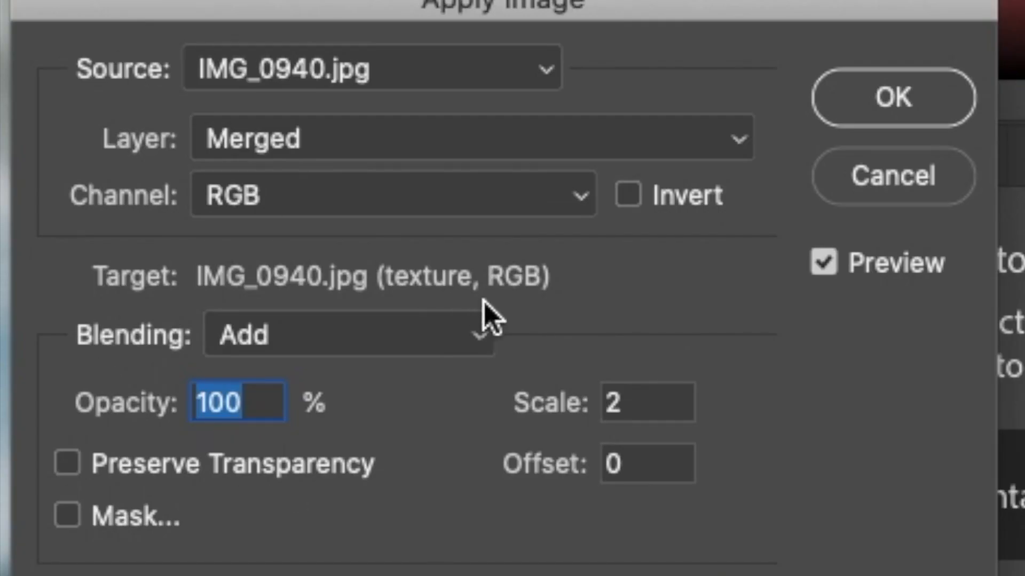
left_click(267, 159)
left_click(272, 238)
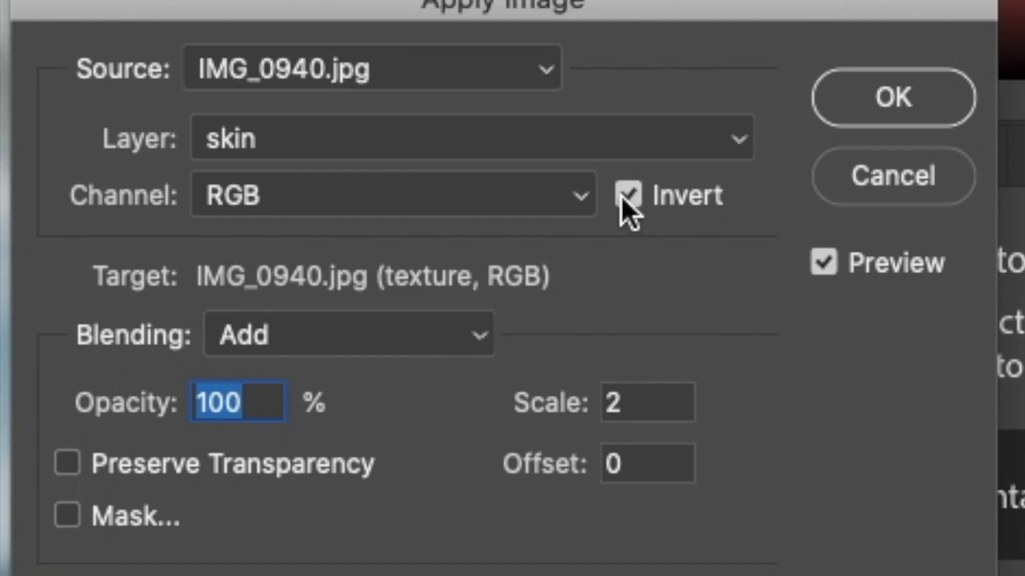
left_click(419, 344)
left_click(294, 348)
left_click(294, 350)
left_click(274, 336)
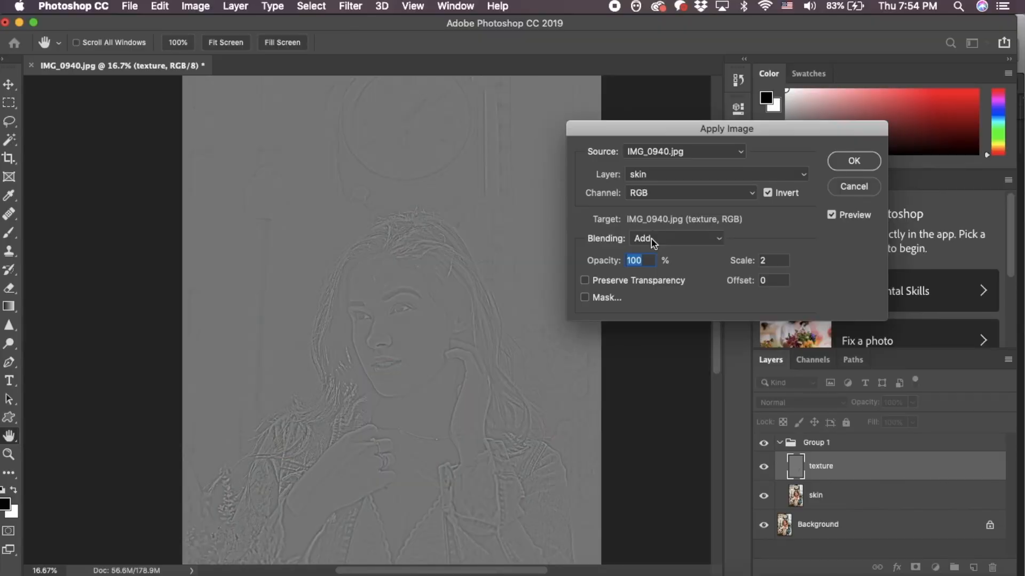
left_click(866, 162)
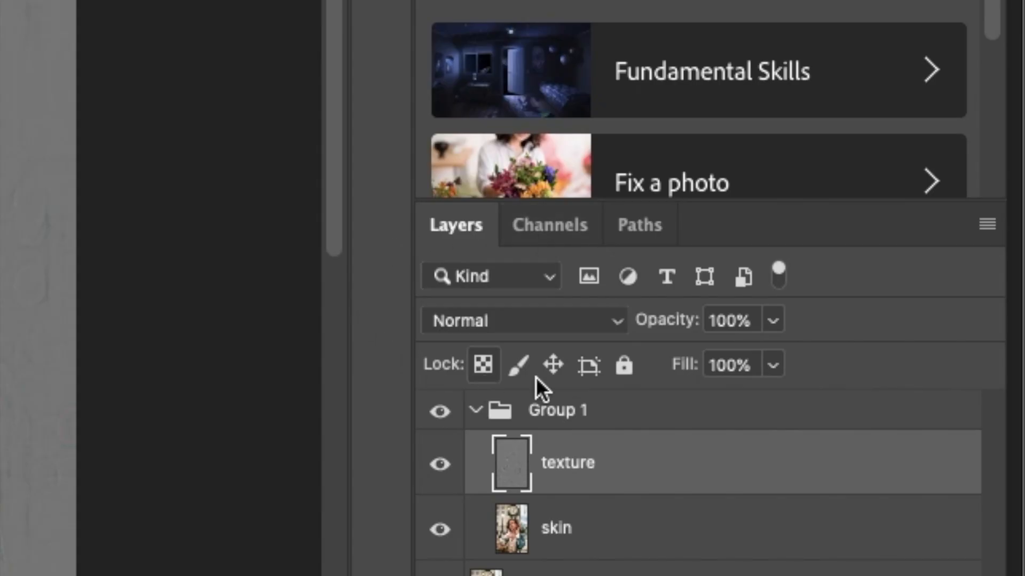
- Set the texture layer's blend mode to Linear Light and duplicate the skin layer
left_click(533, 320)
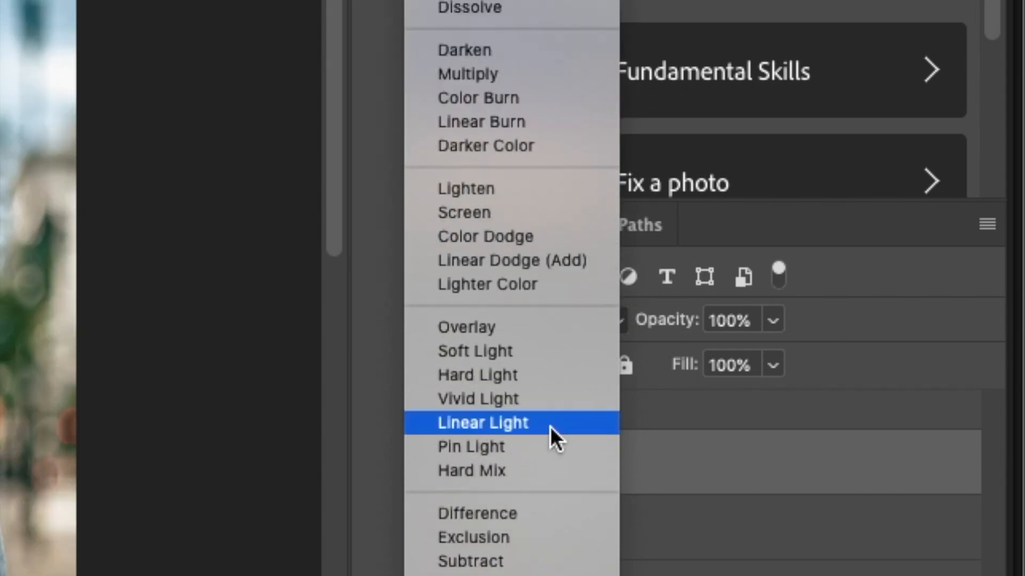
left_click(550, 424)
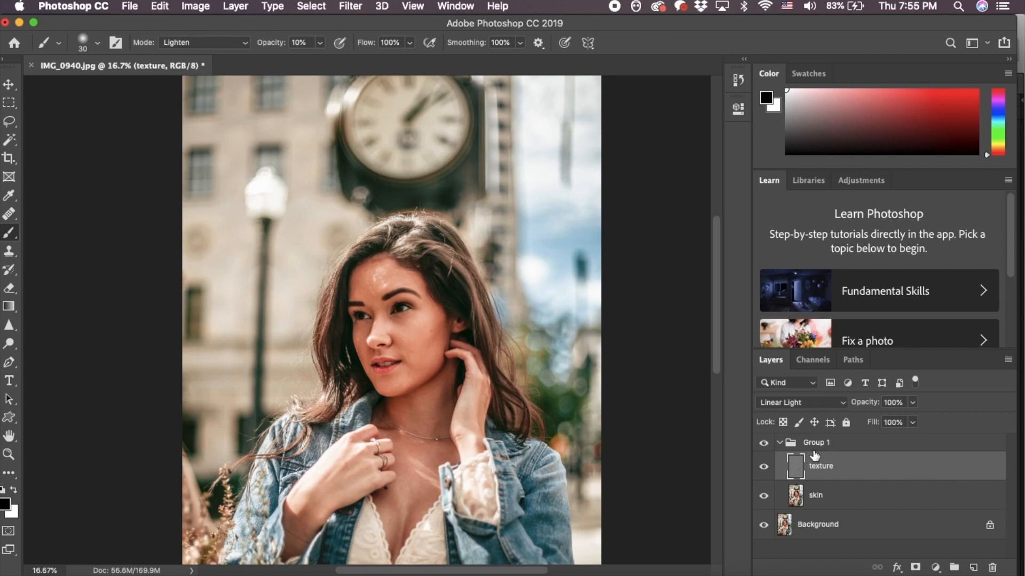
left_click(826, 496)
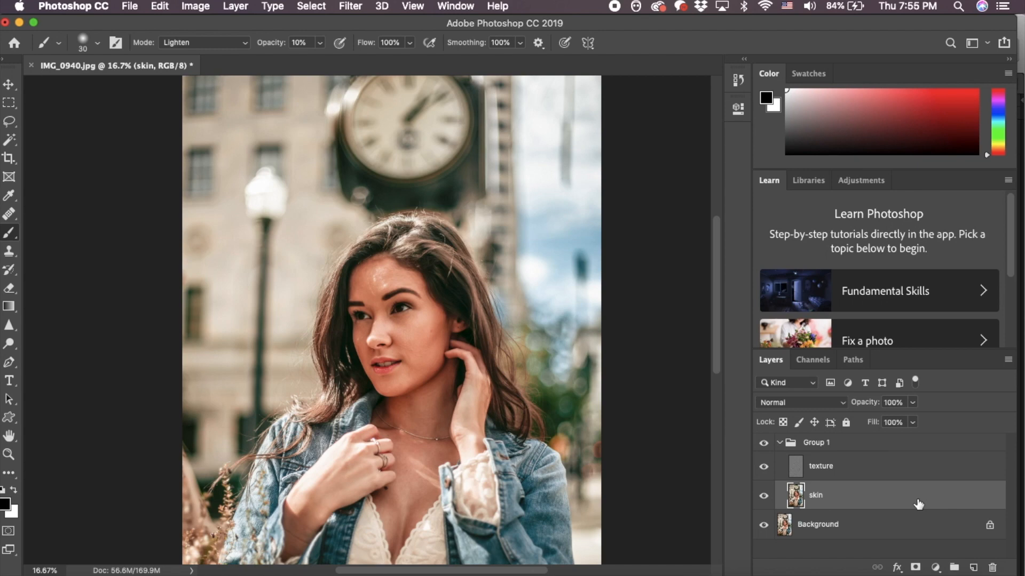
key("super+j")
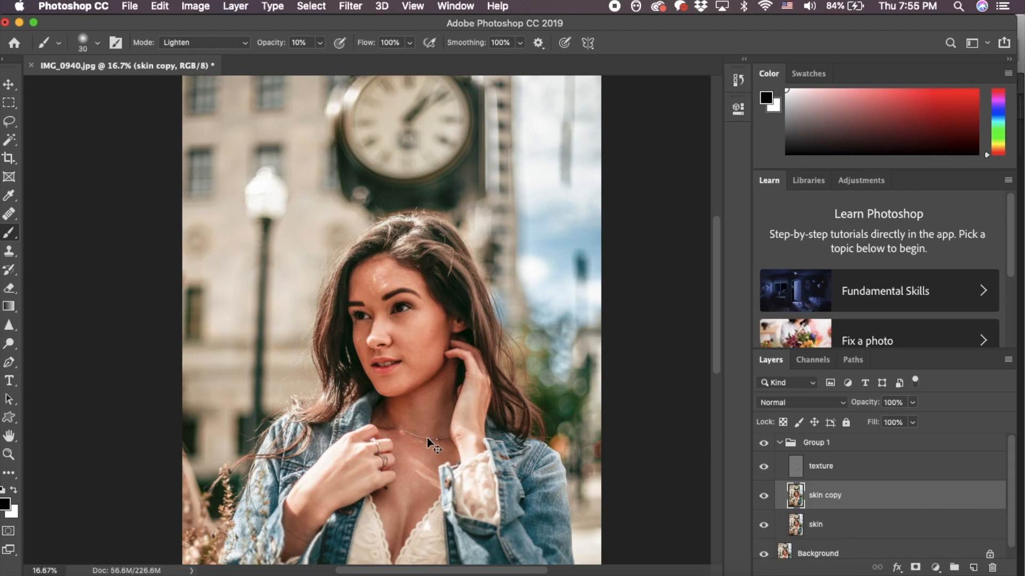
- Set up the Healing Brush with a size of 88 px for retouching the face on the skin copy layer
key("super+equal")
key("super+equal")
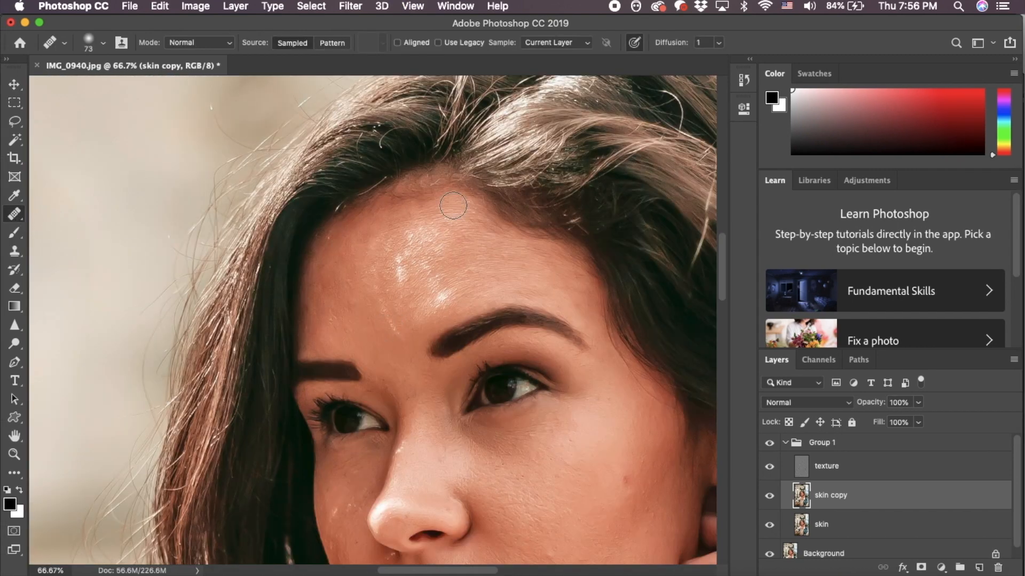
left_click(103, 46)
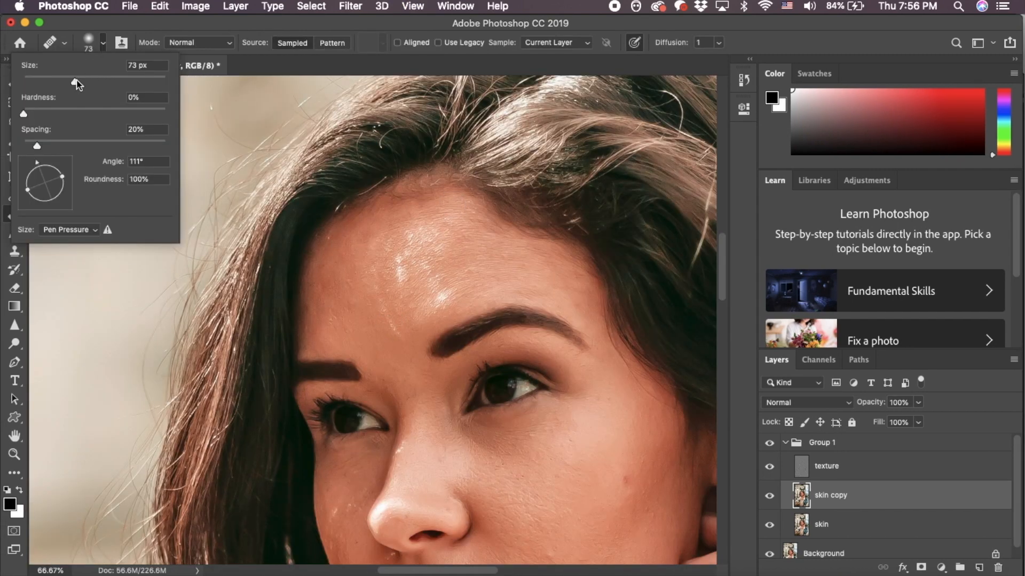
left_click_drag(74, 81, 85, 82)
left_click(244, 23)
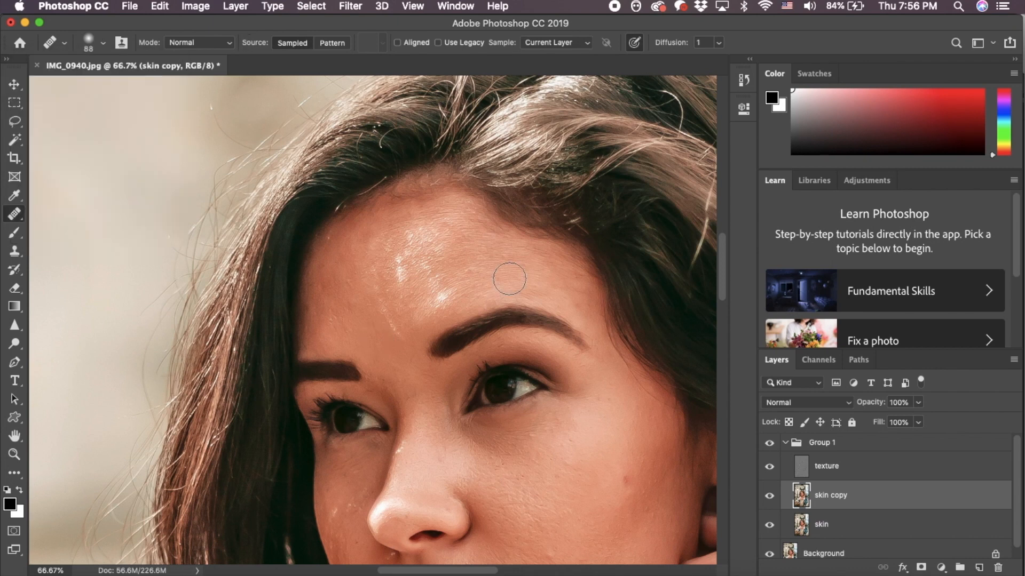
- Hide the texture layer and even out the skin tones beside the forehead highlight on the skin copy by healing from sampled skin
left_click(769, 468)
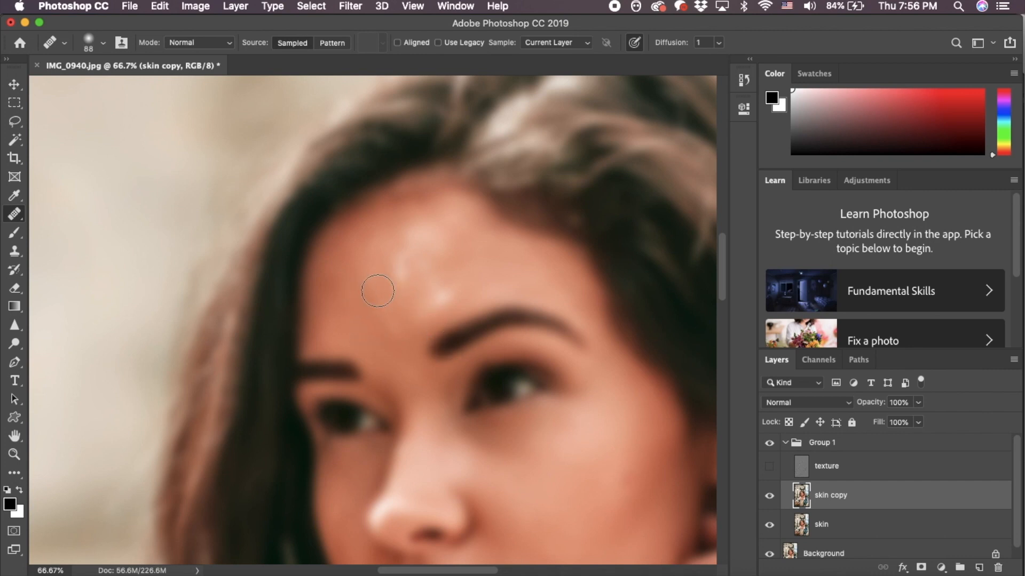
left_click(357, 317, "alt")
left_click(373, 296, "alt")
mouse_move(381, 303)
left_mouse_down()
mouse_move(386, 312)
mouse_move(407, 293)
left_mouse_up()
left_click(366, 281, "alt")
left_click_drag(382, 247, 344, 257)
left_click(378, 240, "alt")
- Even out the skin tones on the upper forehead below the hairline by healing from sampled skin
scroll(390, 367, "up", 3)
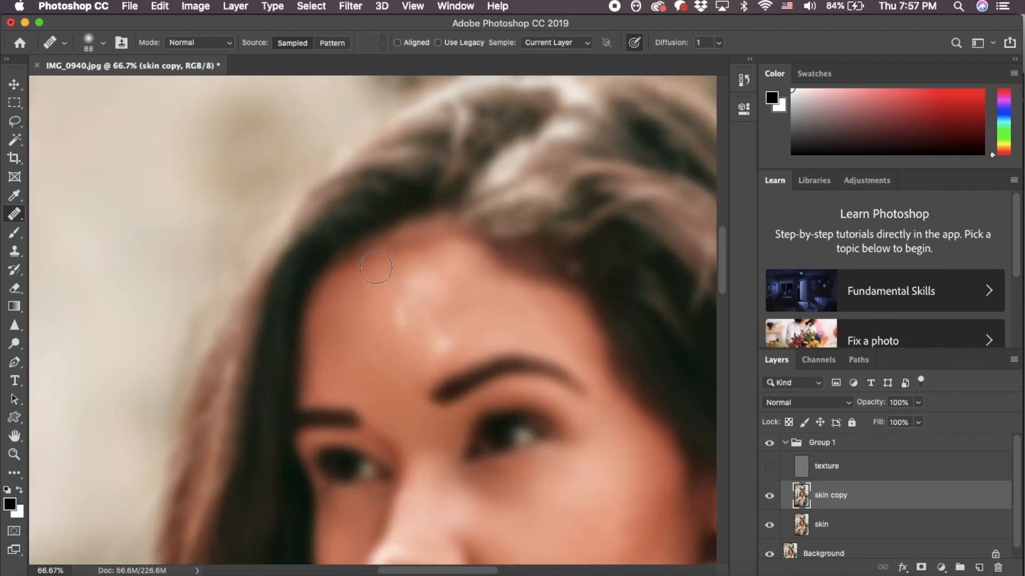
left_click(458, 265)
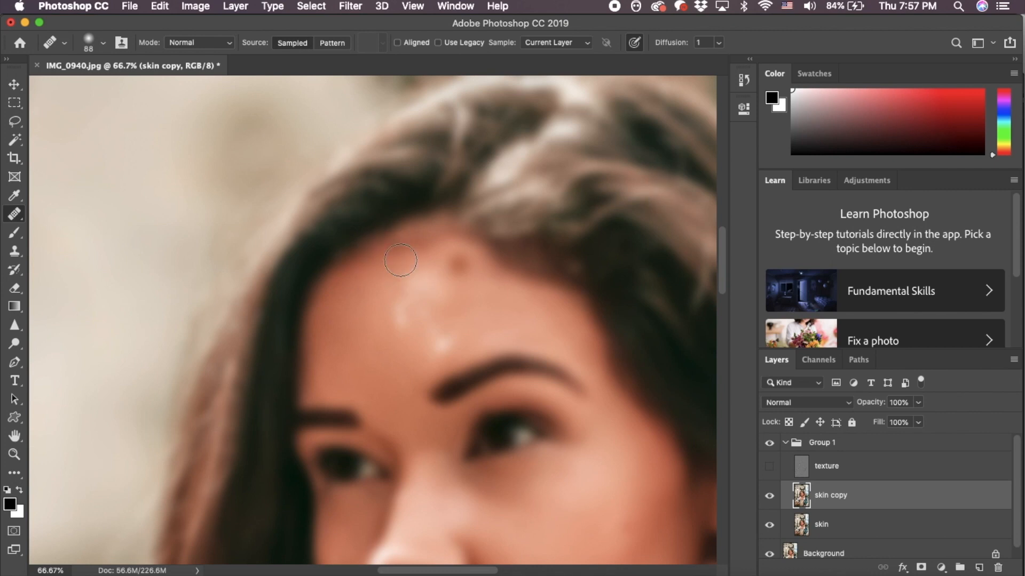
left_click(449, 272)
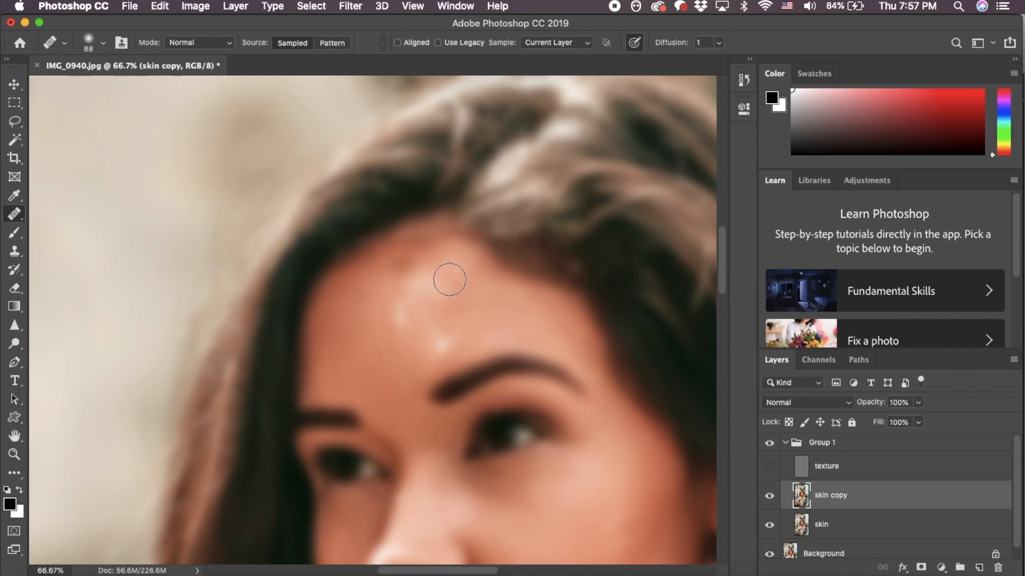
left_click(367, 270, "alt")
left_click(401, 257)
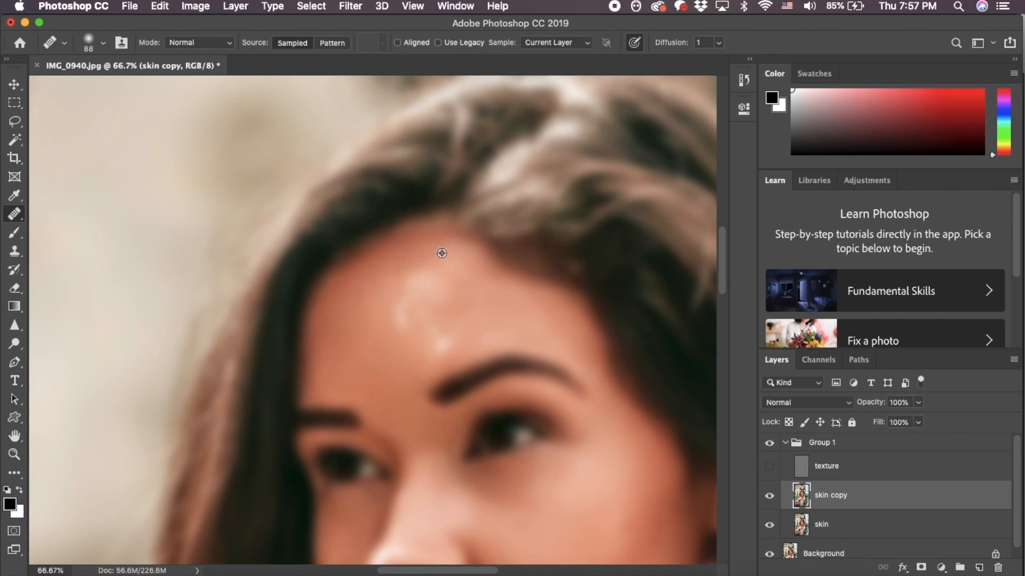
- Heal the uneven skin tones beneath the eye and on the upper cheek from nearby sampled skin
scroll(441, 253, "down", 5)
left_click(469, 230, "alt")
left_click(488, 230)
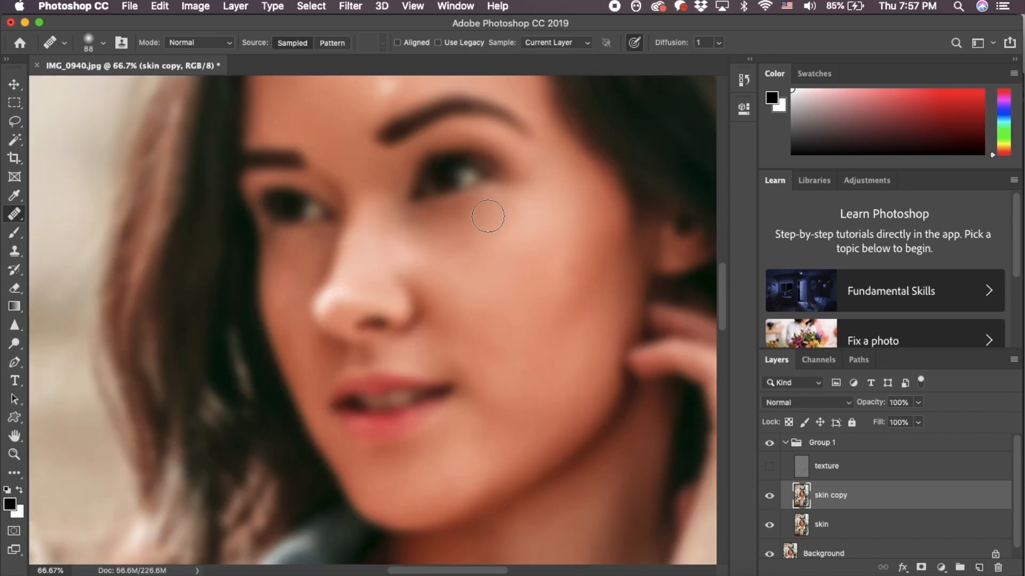
left_click(451, 261, "alt")
left_click(466, 261)
left_click(430, 254, "alt")
left_click(425, 228)
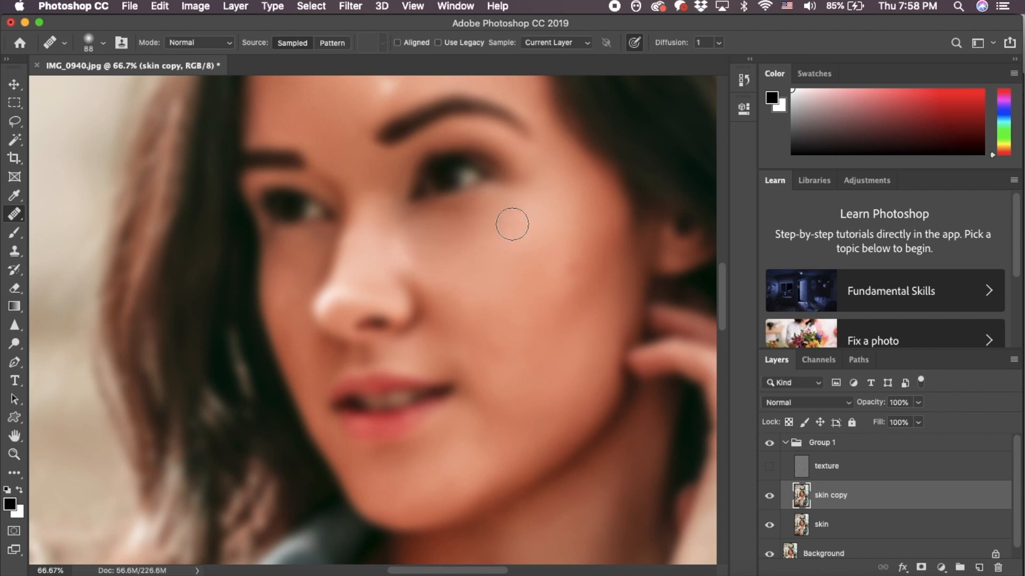
- Enlarge the Healing Brush to 152 px and smooth the skin tones of the cheek, undoing the last stroke
scroll(687, 288, "down", 1)
scroll(687, 288, "right", 1)
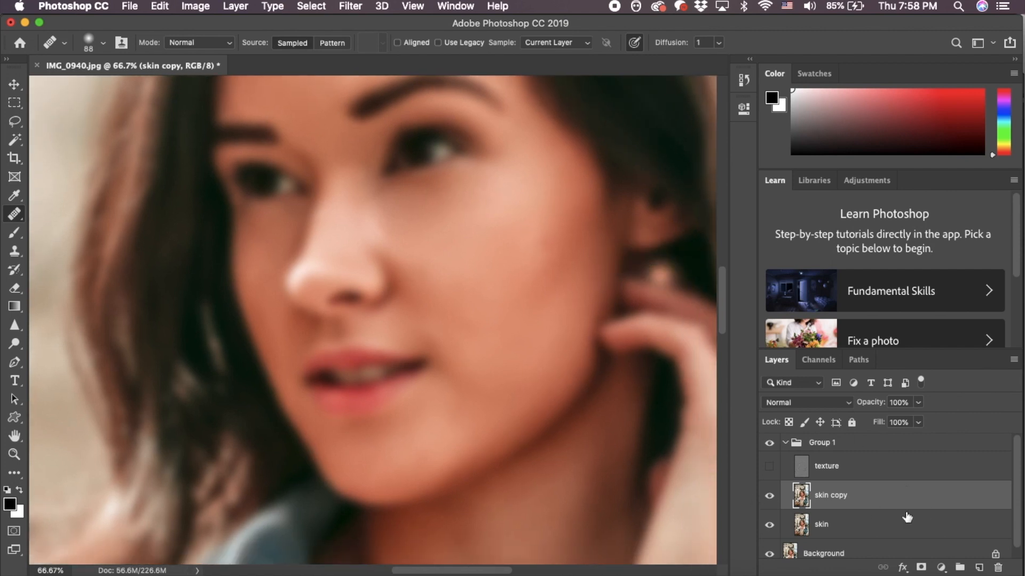
left_click(103, 42)
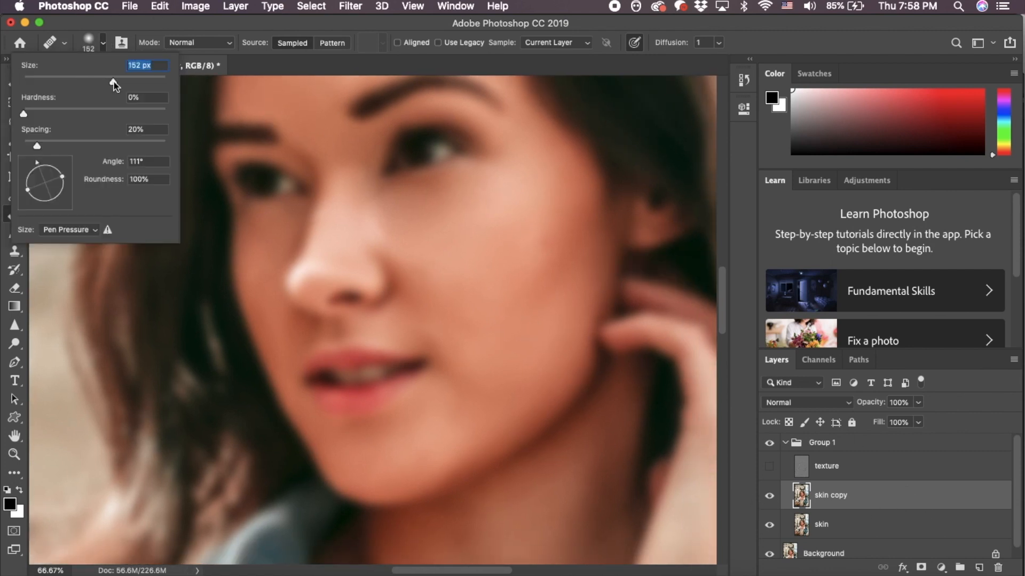
left_click_drag(107, 82, 113, 82)
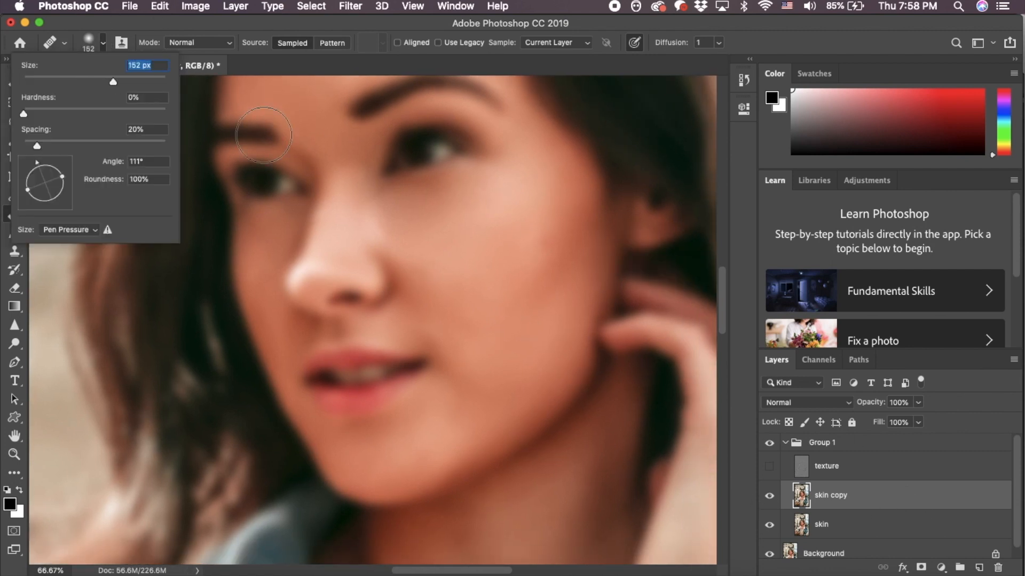
left_click(531, 267)
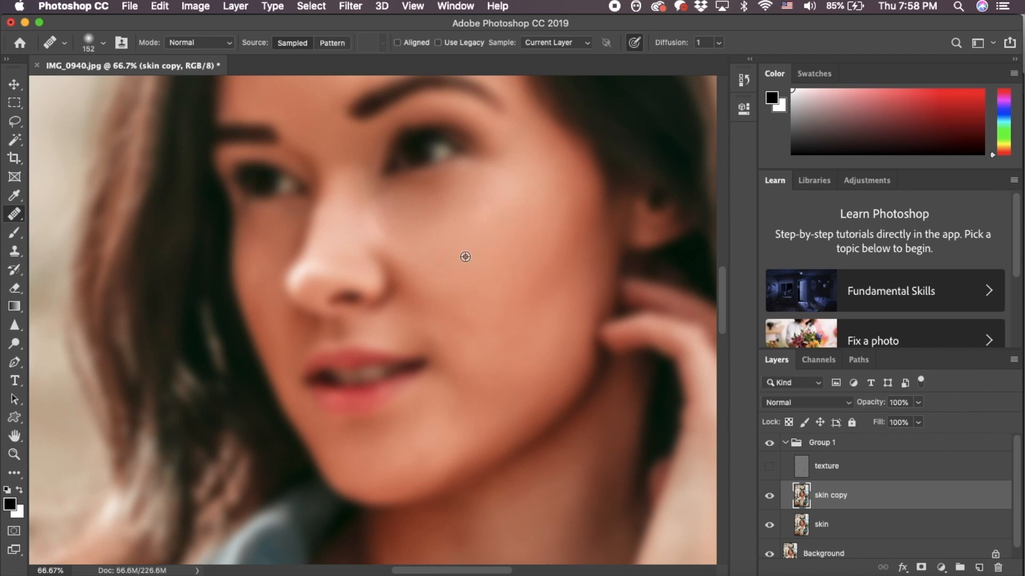
mouse_move(465, 256)
left_mouse_down()
mouse_move(435, 275)
mouse_move(425, 268)
mouse_move(445, 272)
left_mouse_up()
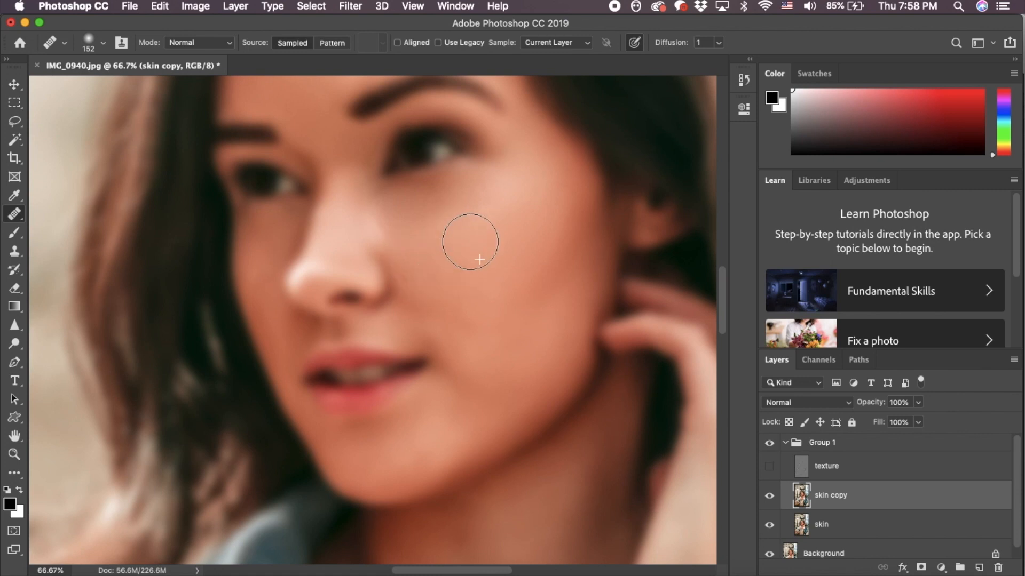
left_click(496, 234, "alt")
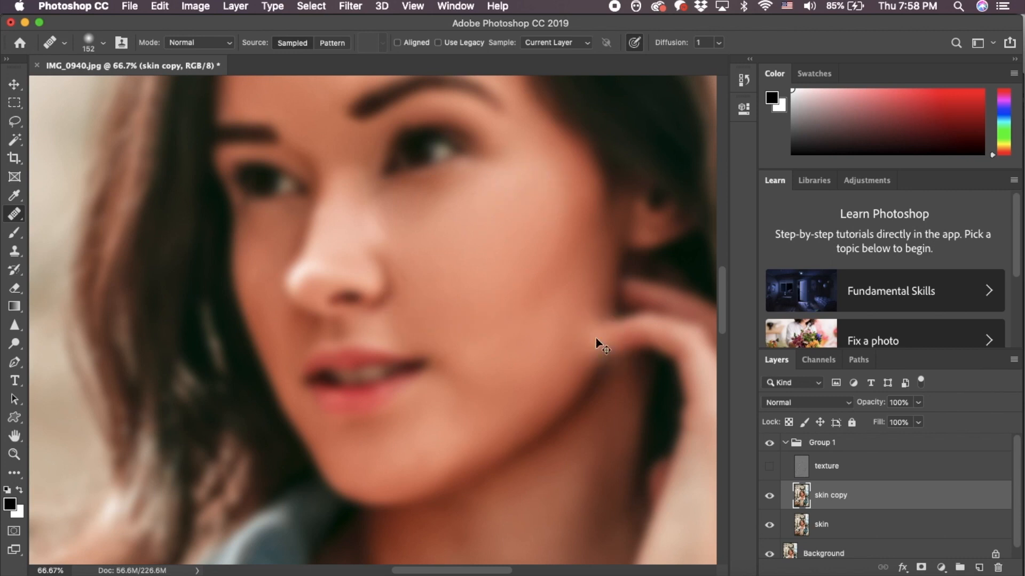
left_click(162, 6)
key("super+z")
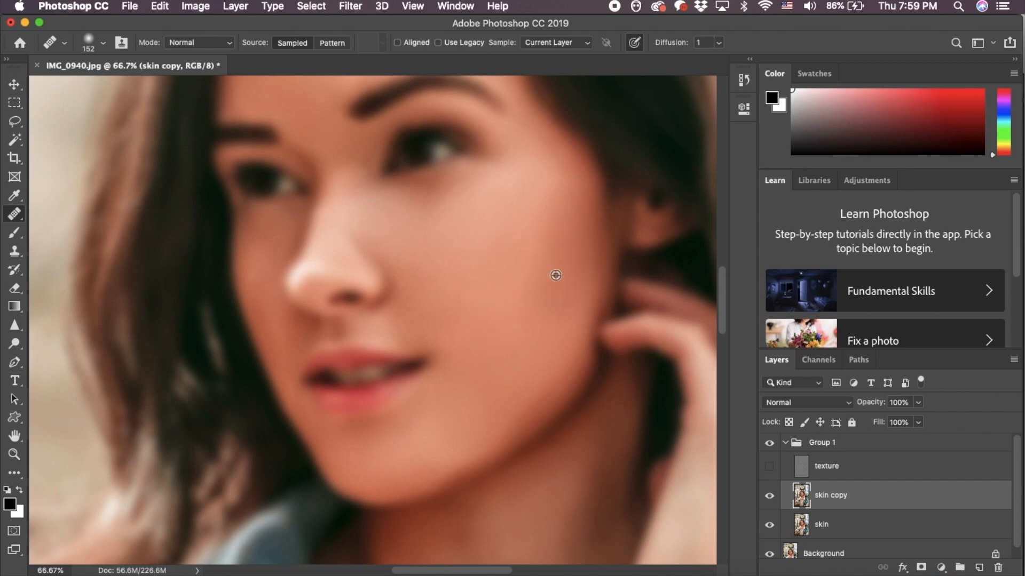
- Reduce the Healing Brush size to 108 px for retouching the neck and chest
scroll(526, 274, "up", 5)
scroll(582, 264, "down", 3)
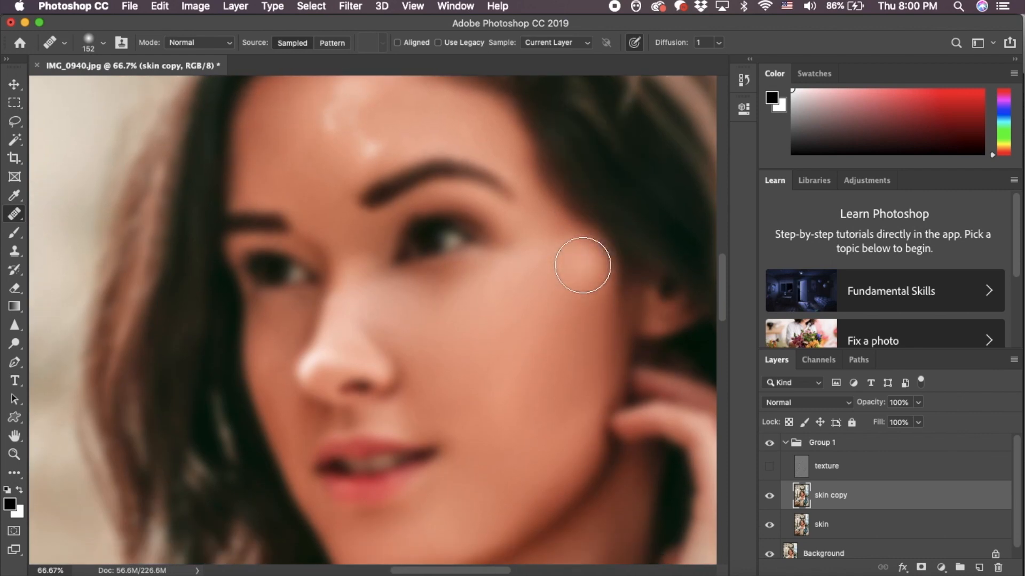
scroll(583, 265, "down", 2)
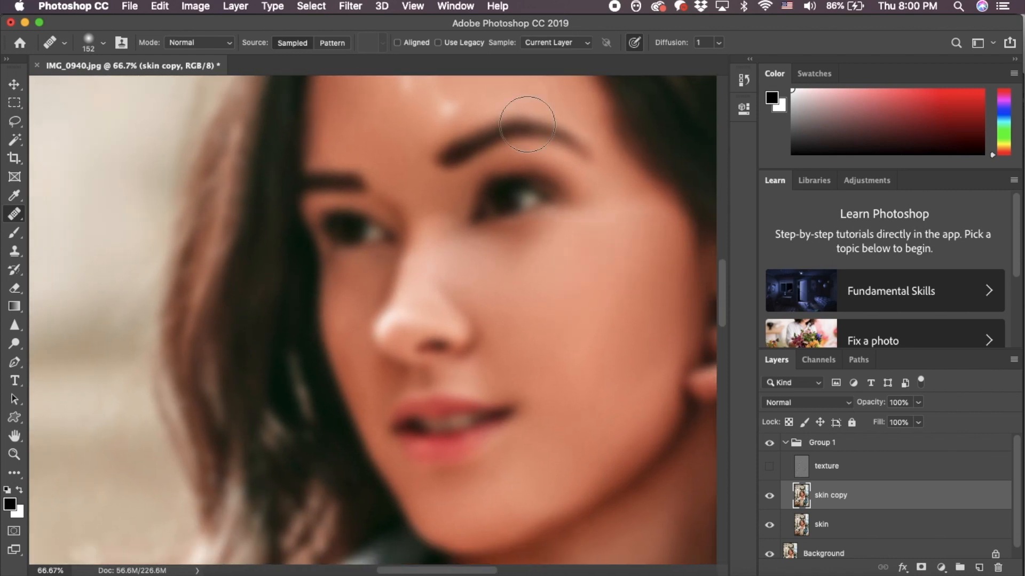
left_click_drag(626, 300, 599, 300)
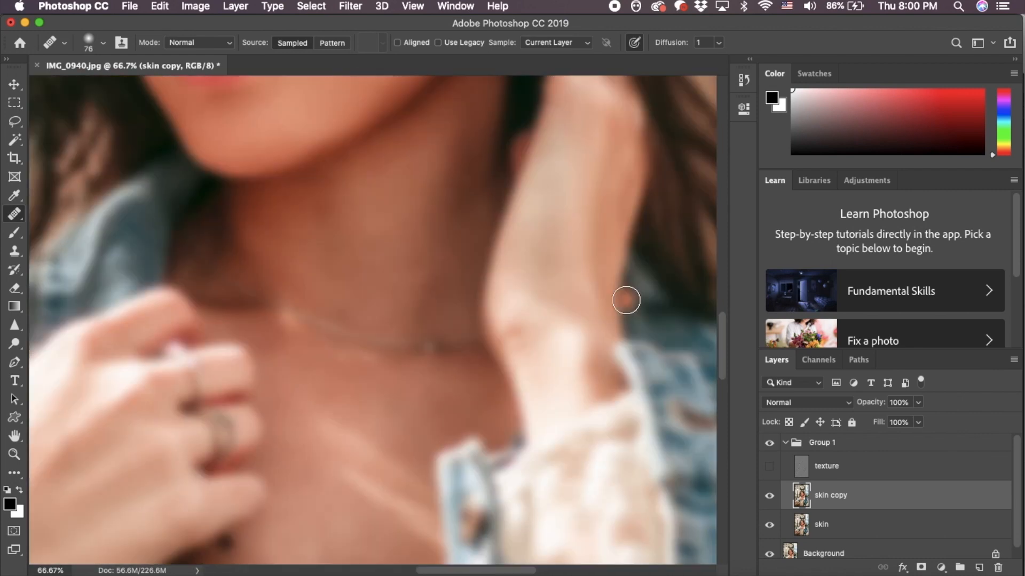
left_click(103, 42)
left_click_drag(85, 82, 97, 82)
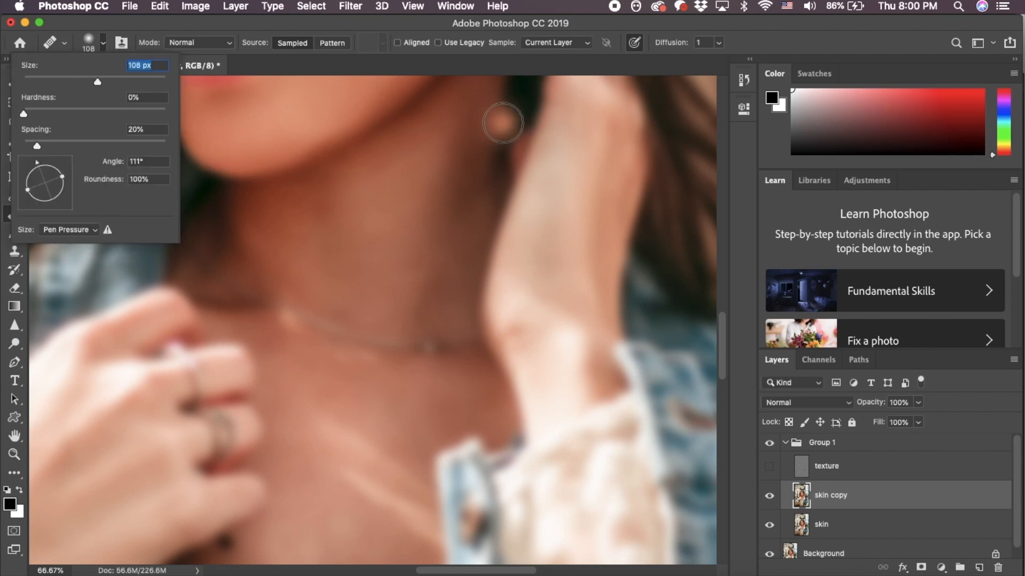
key("Return")
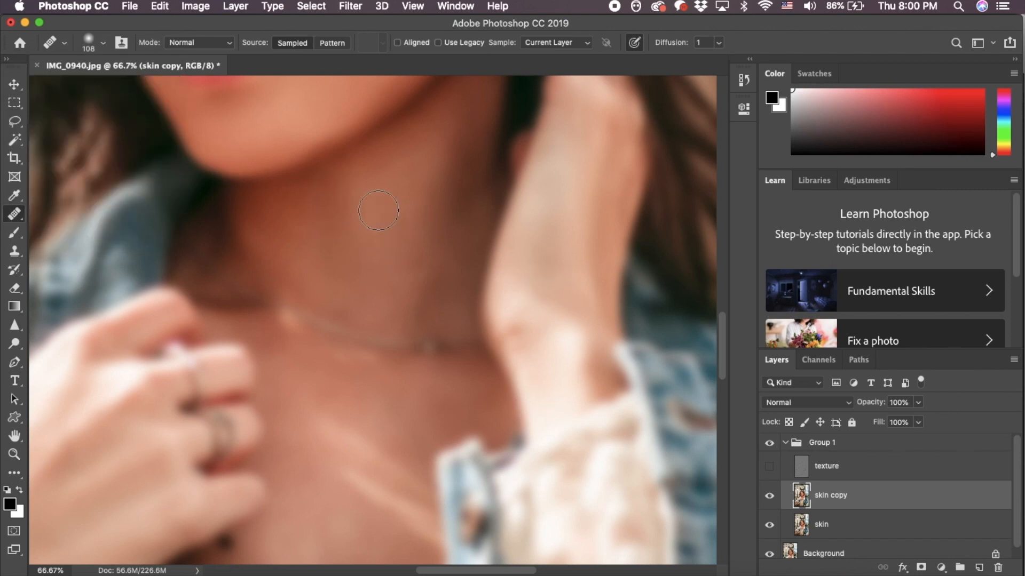
- Even out the skin tones on the chest and the shaded forearm on the skin copy layer
scroll(464, 270, "down", 5)
scroll(464, 270, "left", 2)
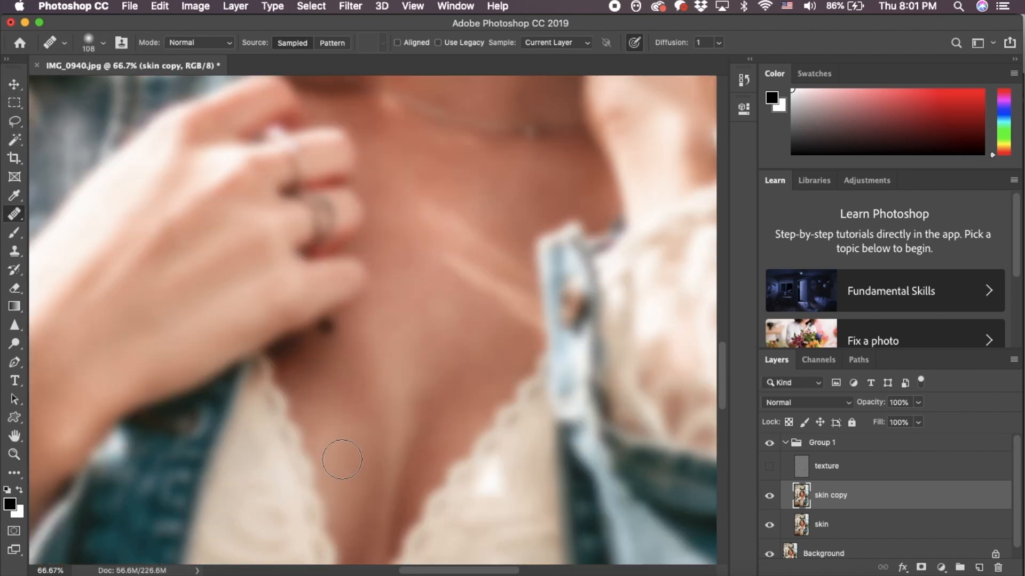
scroll(425, 350, "up", 2)
scroll(425, 350, "right", 1)
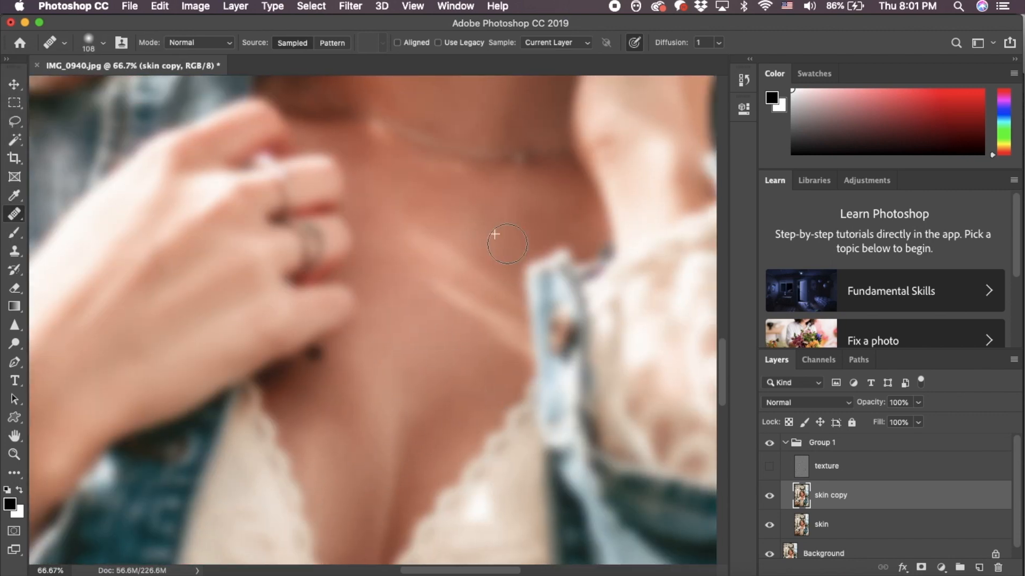
scroll(518, 214, "down", 4)
scroll(518, 214, "left", 5)
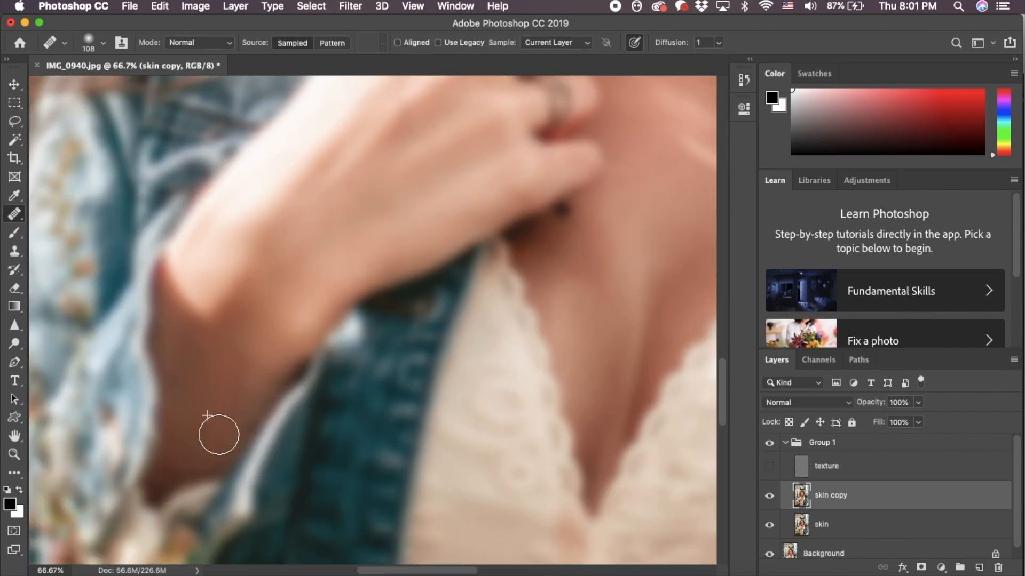
scroll(479, 554, "right", 2)
scroll(480, 554, "up", 1)
scroll(480, 554, "up", 3)
scroll(480, 554, "right", 4)
- Show the texture layer again and toggle the skin copy layer's visibility to compare the retouch over the whole portrait
key("super+minus")
key("super+minus")
key("super+minus")
key("super+minus")
key("super+minus")
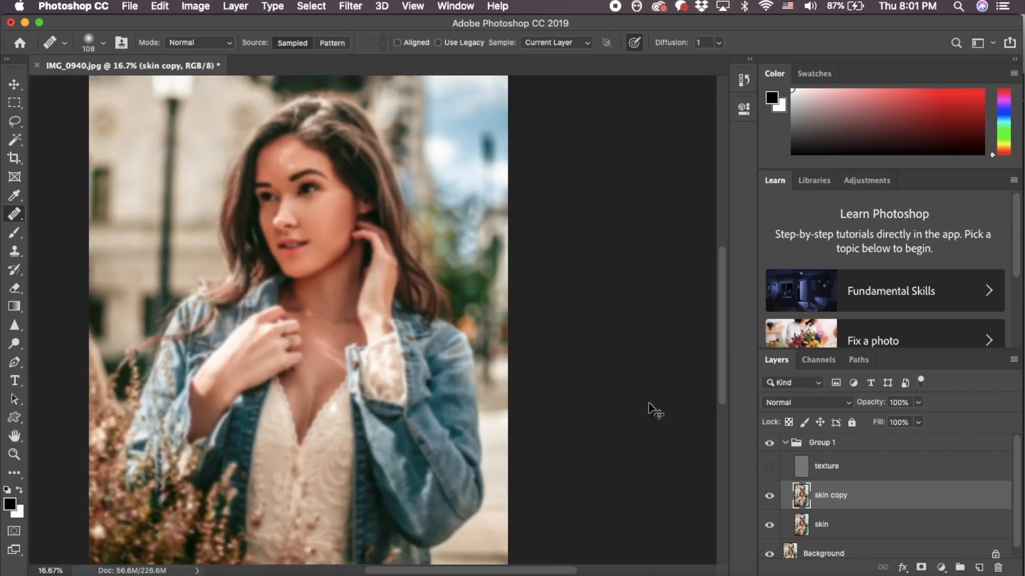
key("super+minus")
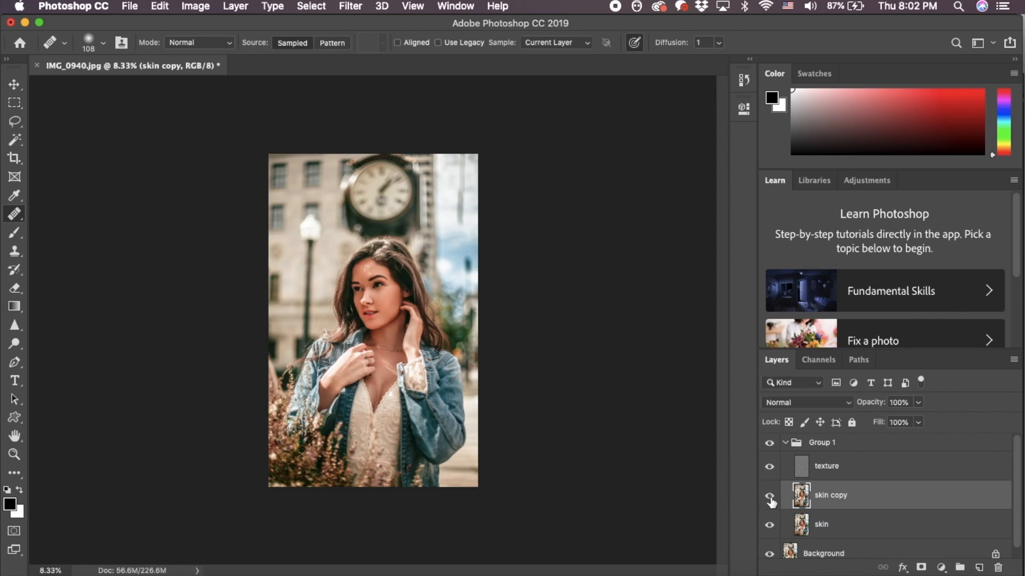
left_click(769, 496)
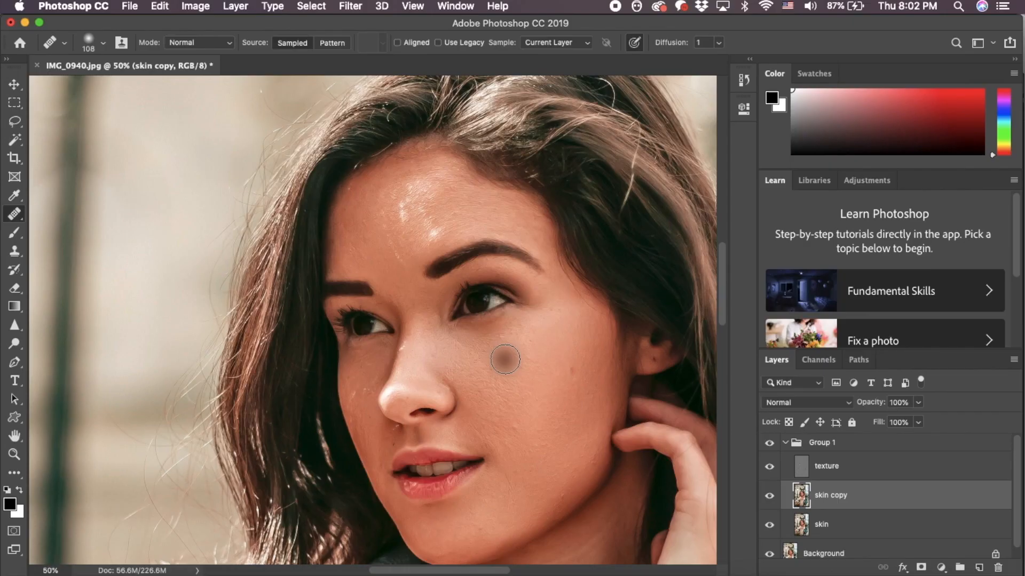
- Duplicate the texture layer as a backup, hide the copy and select the original texture layer for retouching
left_click(842, 471)
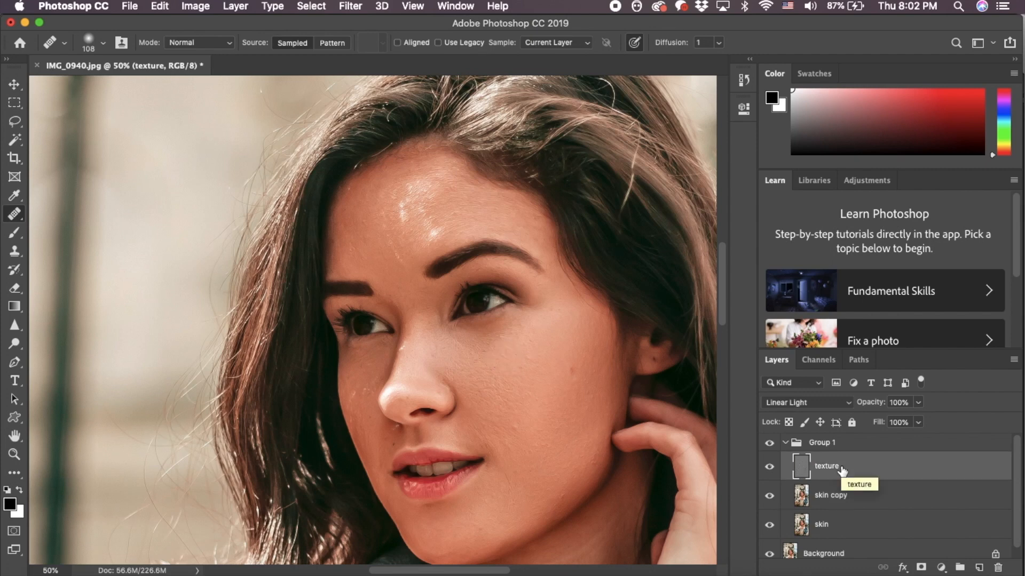
key("super+j")
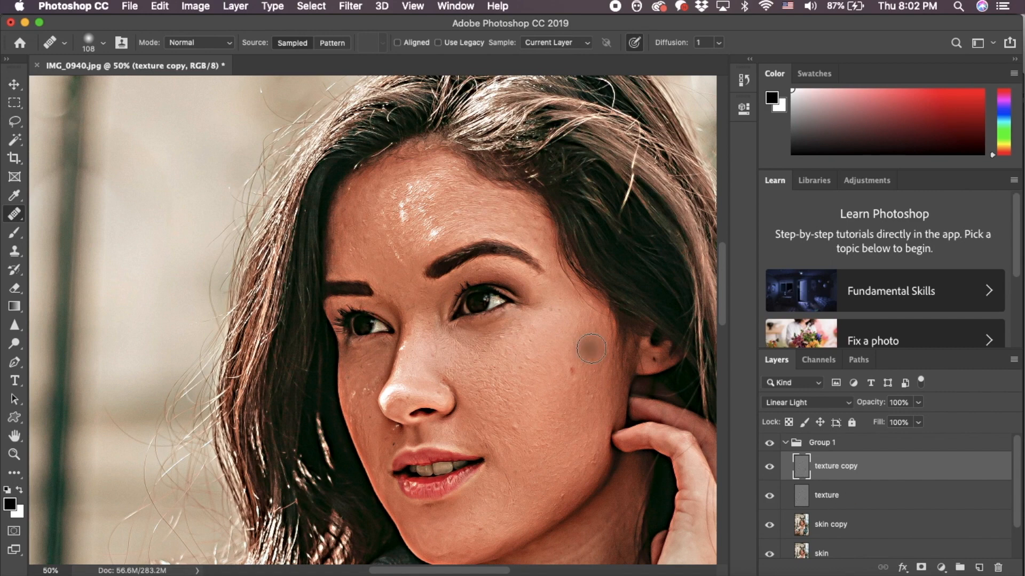
left_click(437, 421)
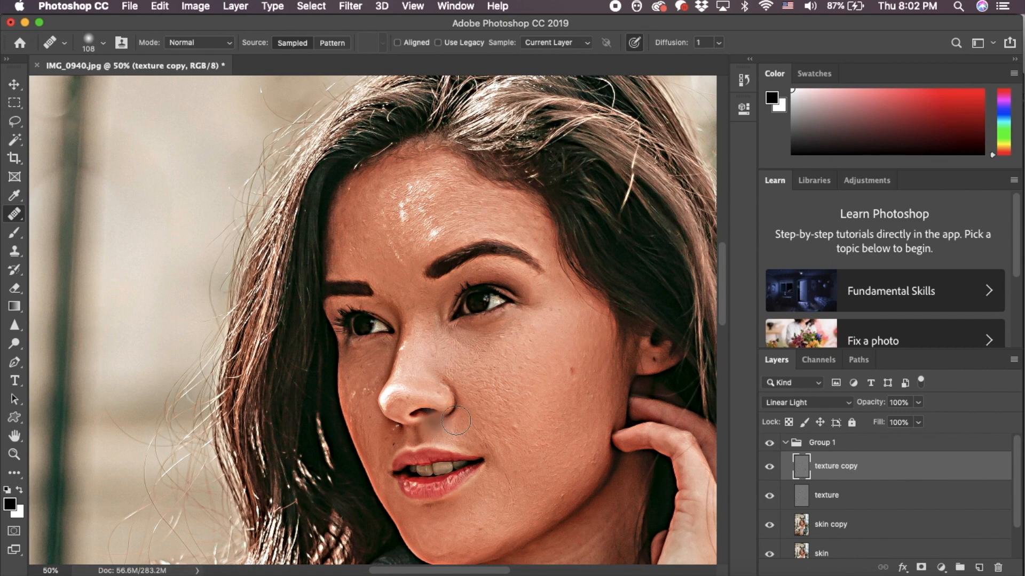
left_click(771, 469)
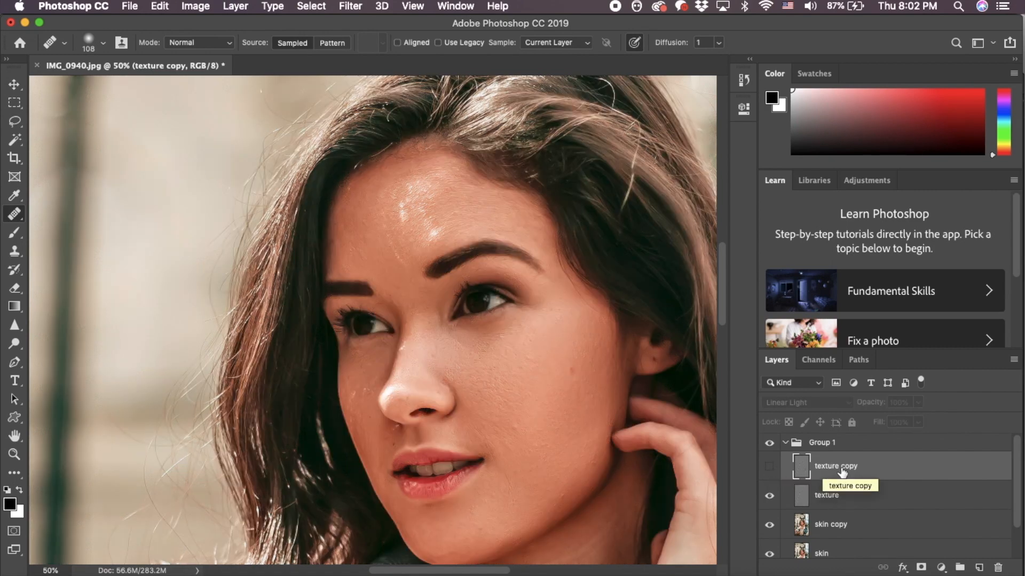
left_click(839, 500)
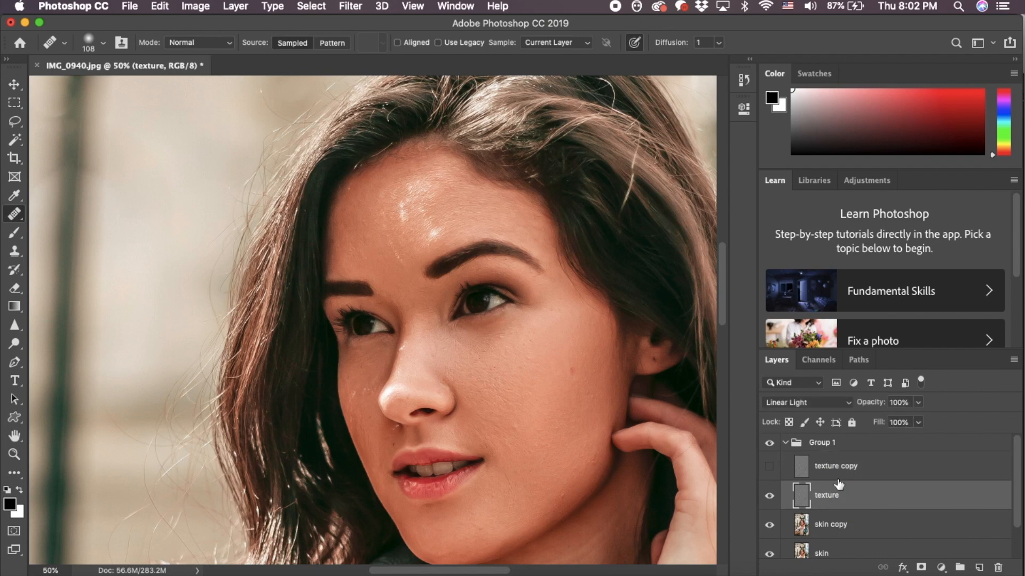
- Set the Healing Brush to 68 px with 37% hardness for texture work on the forehead
key("super+equal")
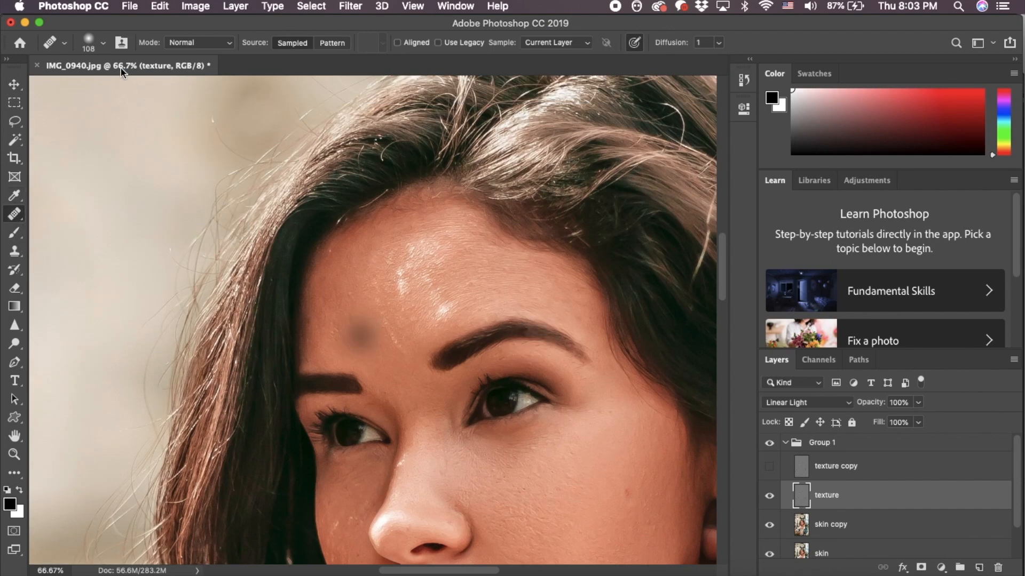
left_click(103, 43)
left_click(75, 111)
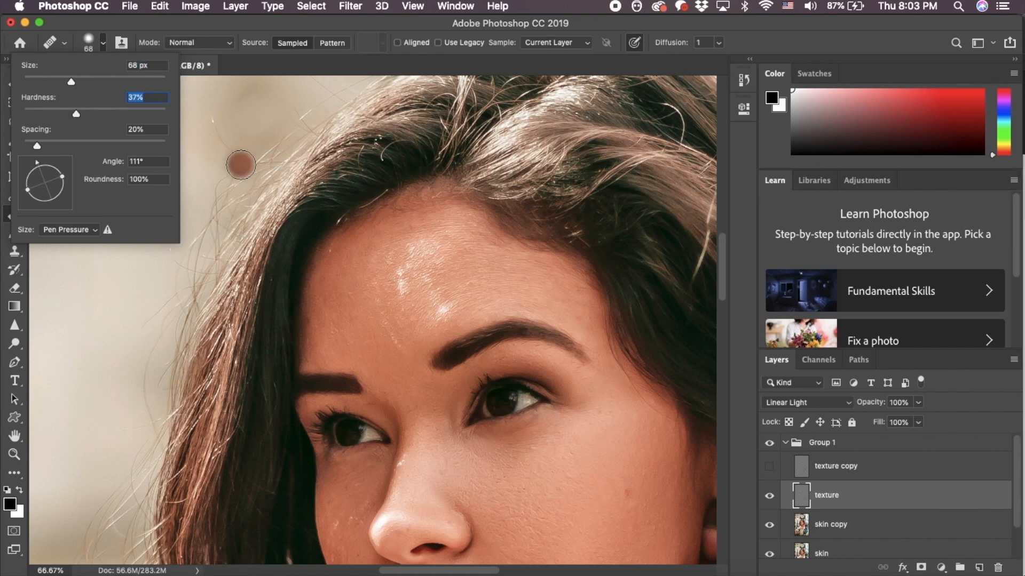
key("Return")
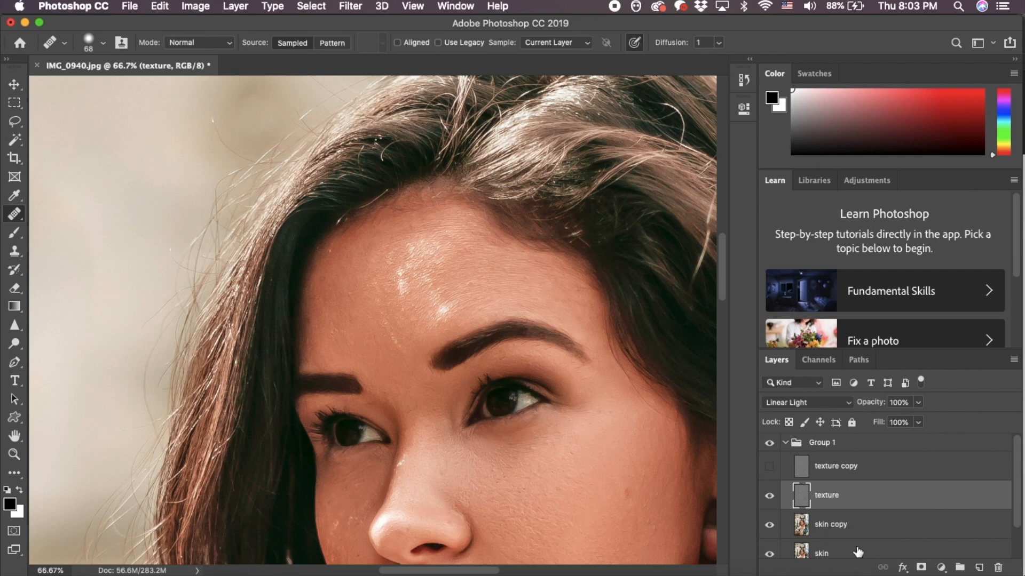
key("super+equal")
key("super+equal")
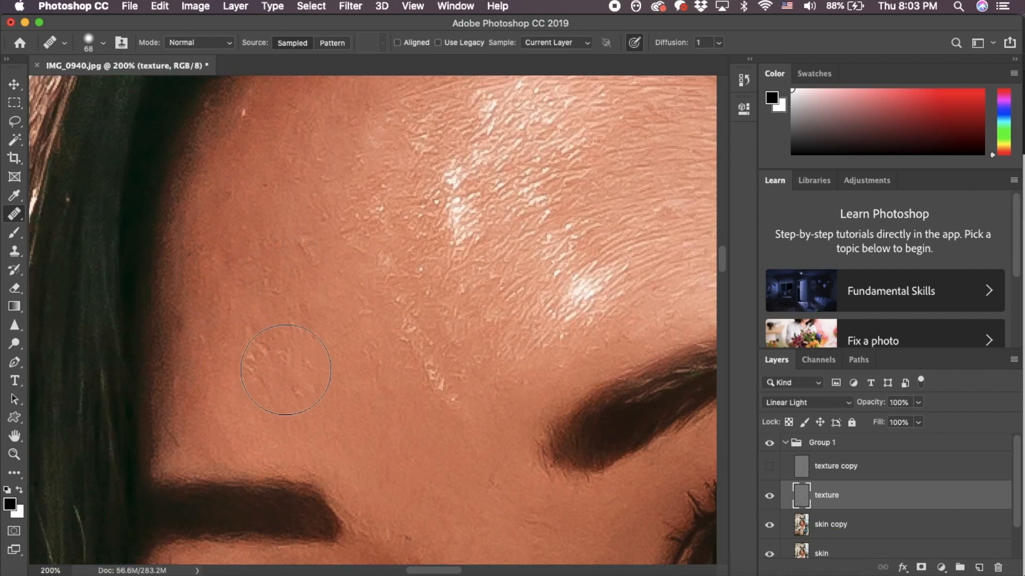
- Heal two rough spots on the shaded side of the forehead, and reduce the Healing Brush to 20 px
left_click(268, 317)
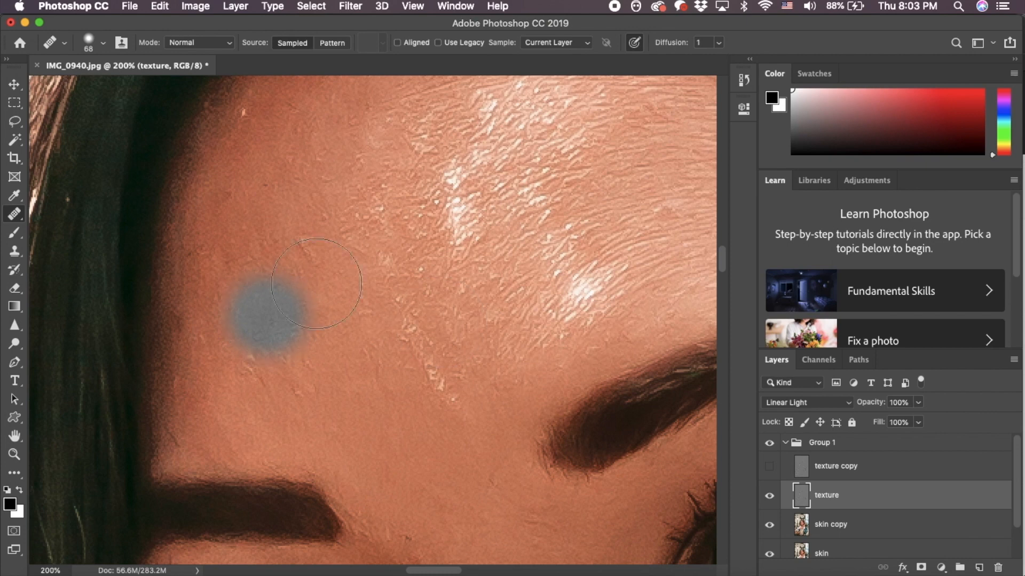
left_click(238, 218)
left_click(103, 42)
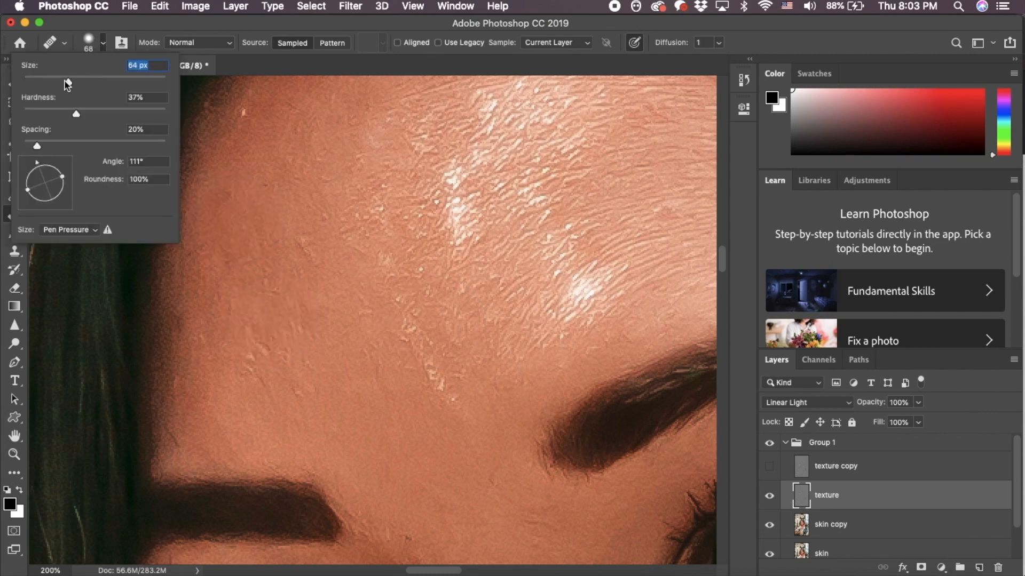
left_click_drag(69, 86, 53, 86)
key("Return")
- Heal the small bumps in the middle of the shaded forehead with texture sampled from nearby clean skin
left_click(327, 229)
left_click(327, 253, "alt")
left_click(326, 328)
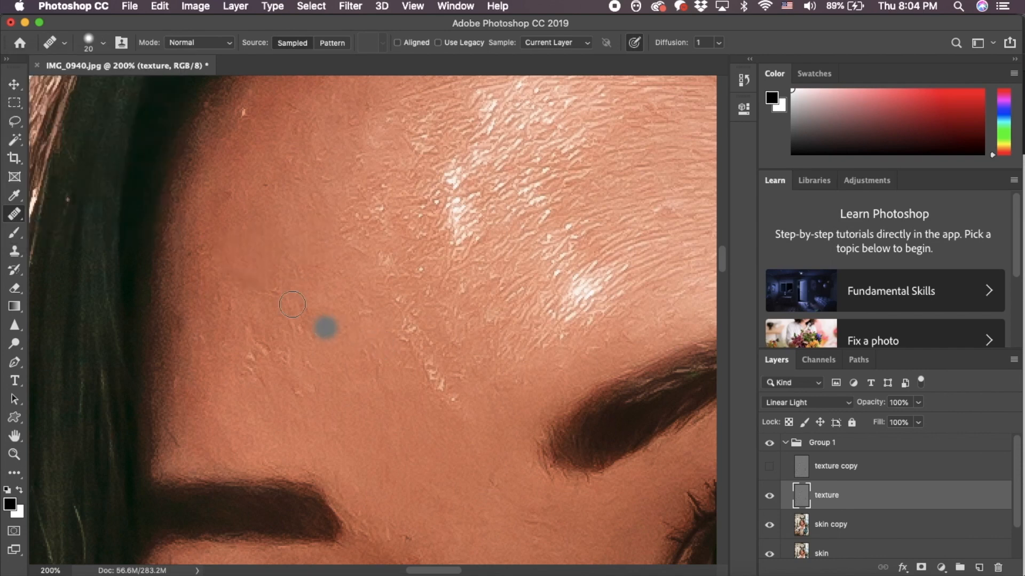
left_click(313, 301)
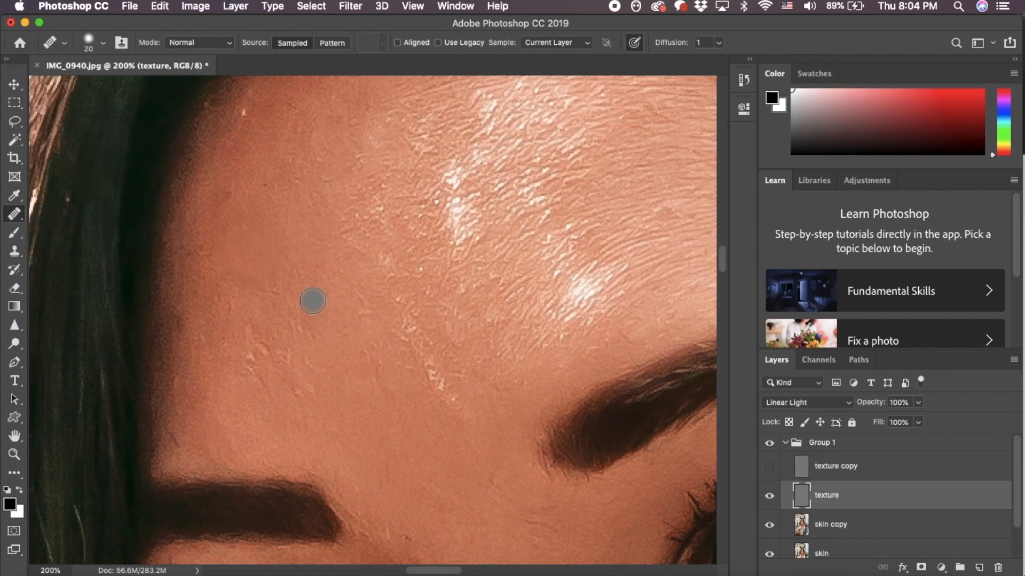
left_click(303, 301)
left_click(319, 354, "alt")
left_click_drag(282, 340, 287, 377)
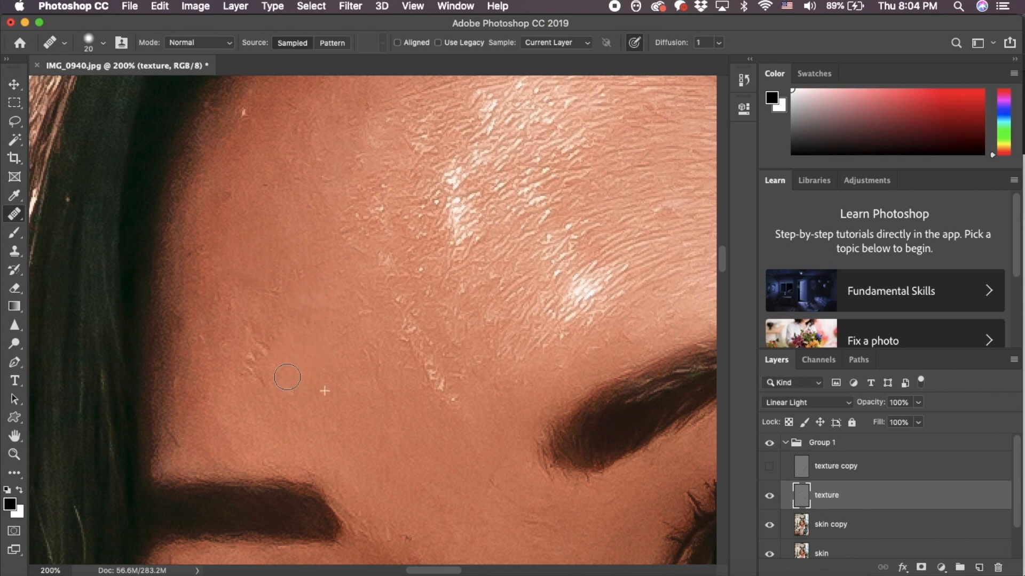
- Resample clean skin repeatedly to heal the remaining bumps and lines on the forehead between the brows and the hairline
left_click(305, 363, "alt")
left_click(288, 386)
left_click(395, 374, "alt")
left_click_drag(376, 348, 385, 396)
left_click(350, 308, "alt")
mouse_move(276, 277)
left_mouse_down()
mouse_move(337, 274)
mouse_move(303, 268)
mouse_move(287, 295)
left_mouse_up()
- Enlarge the Healing Brush to 50 px and heal one more spot on the upper face with sampled texture
scroll(624, 418, "up", 3)
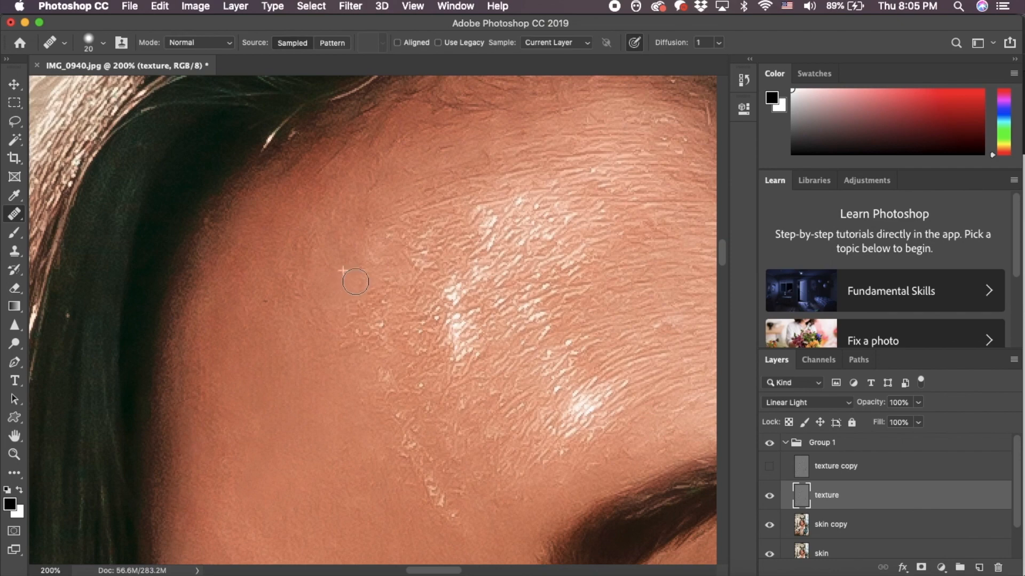
key("super+minus")
key("super+minus")
key("super+minus")
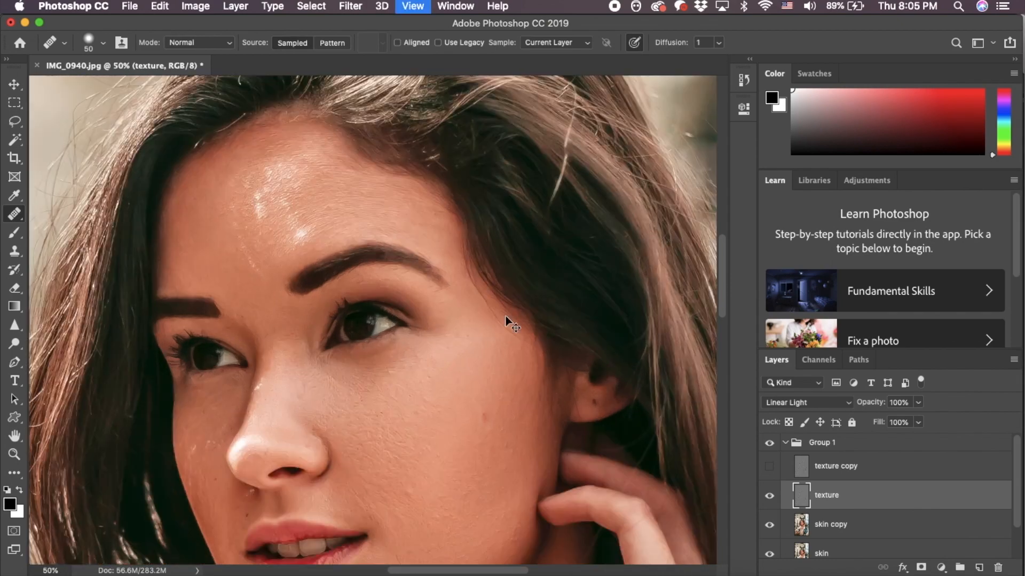
key("super+plus")
key("super+plus")
key("bracketright")
key("bracketright")
key("bracketright")
key("bracketright")
key("bracketright")
key("bracketright")
left_click(324, 202, "alt")
left_click(324, 168)
- Heal the rough texture and fine lines on the lit cheek and along the jaw
scroll(324, 168, "down", 10)
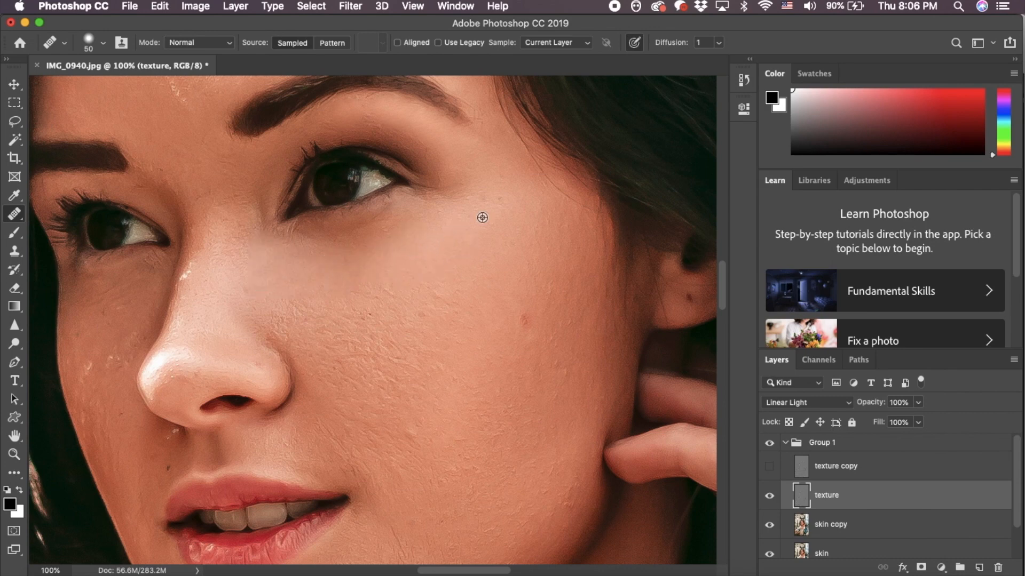
scroll(478, 214, "down", 5)
scroll(411, 401, "down", 2)
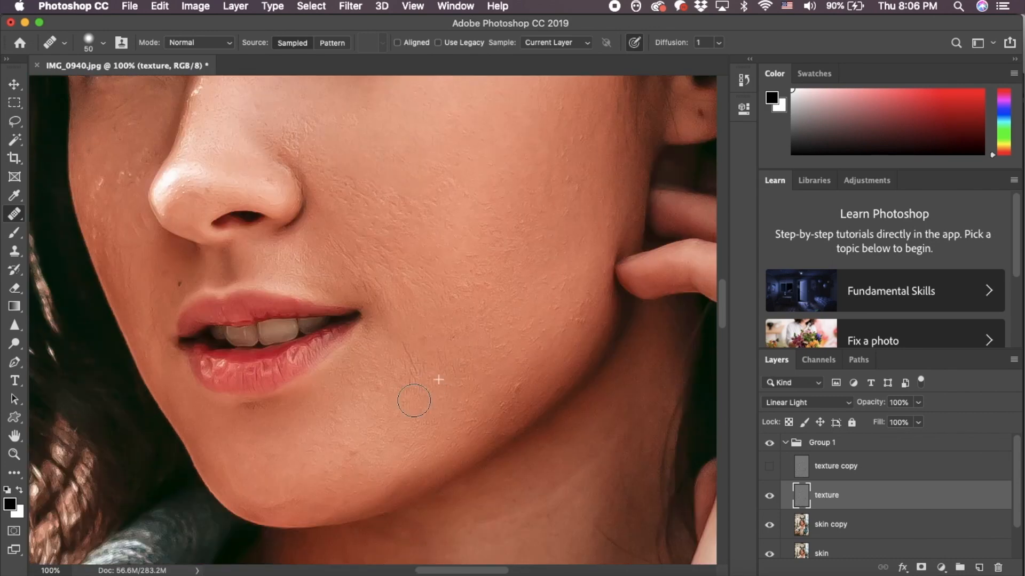
scroll(411, 286, "up", 1)
scroll(412, 286, "right", 1)
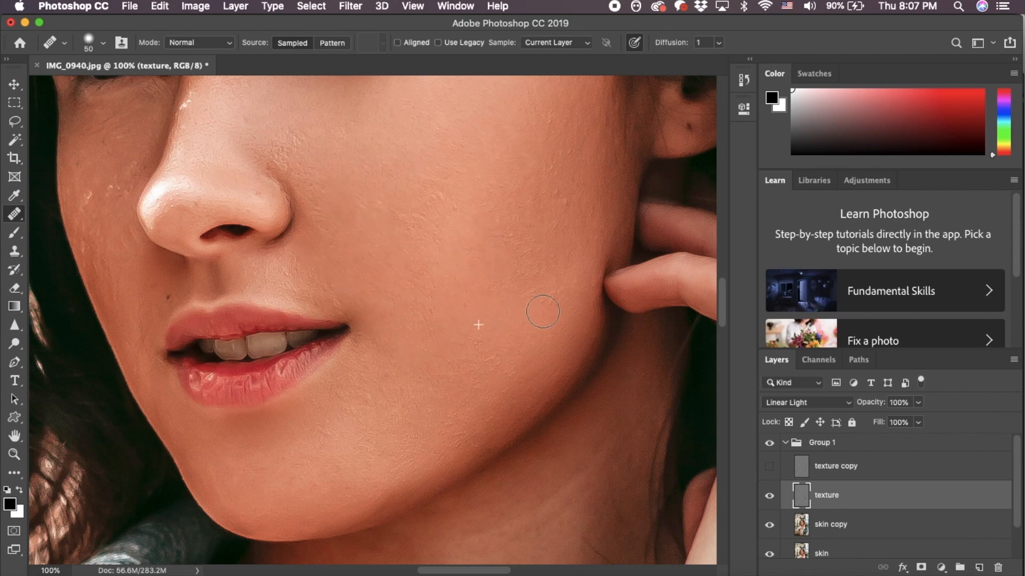
left_click(528, 276)
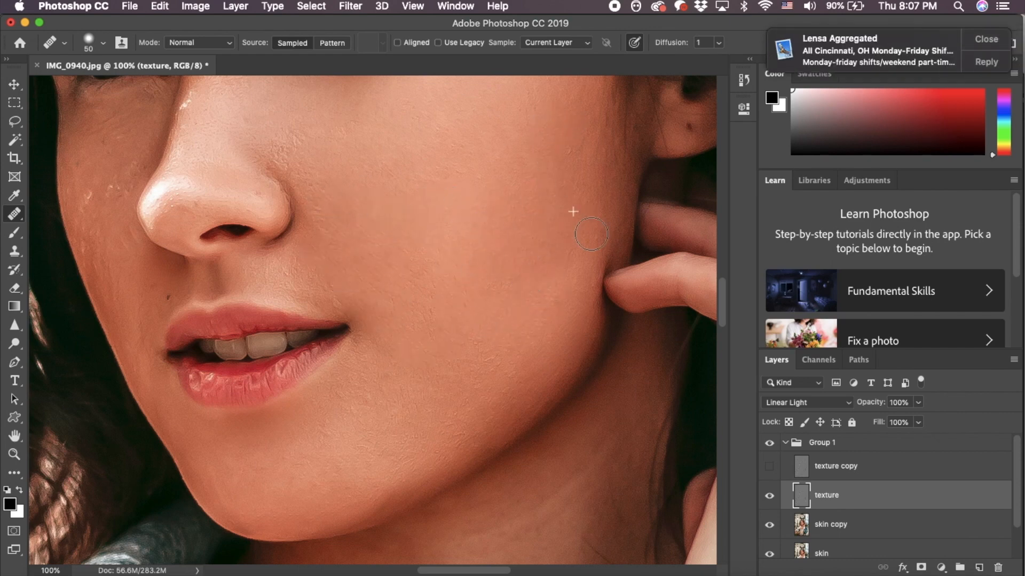
- Heal small spots on the neck above the necklace and work down over the chest
scroll(359, 236, "down", 5)
scroll(458, 245, "down", 3)
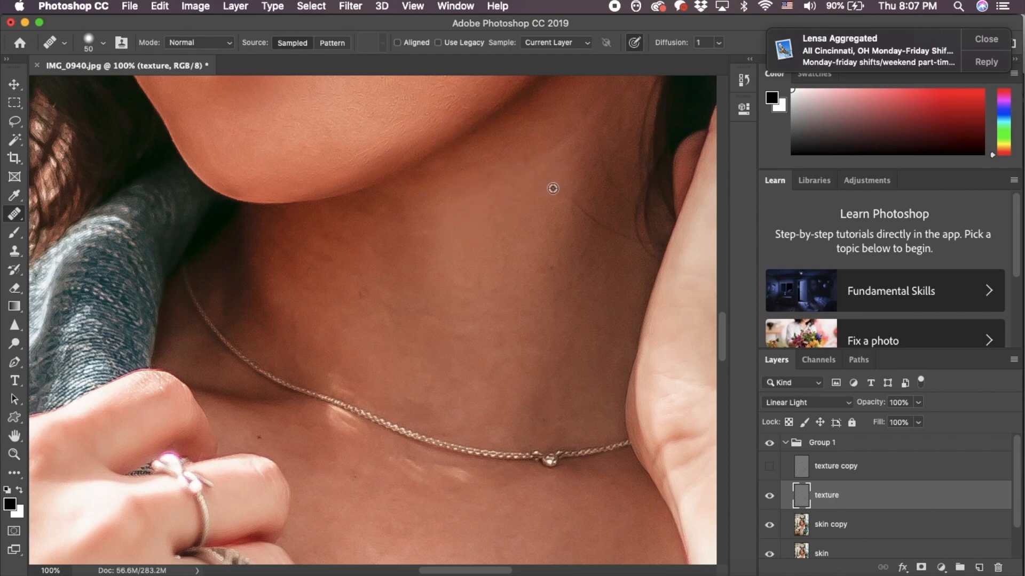
scroll(526, 235, "down", 1)
left_click(486, 206)
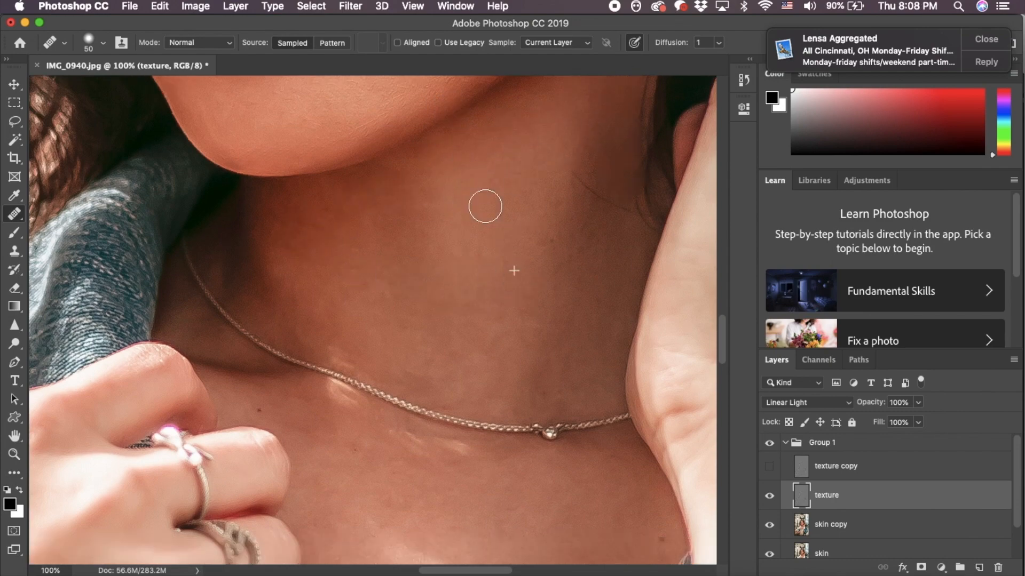
scroll(485, 207, "down", 15)
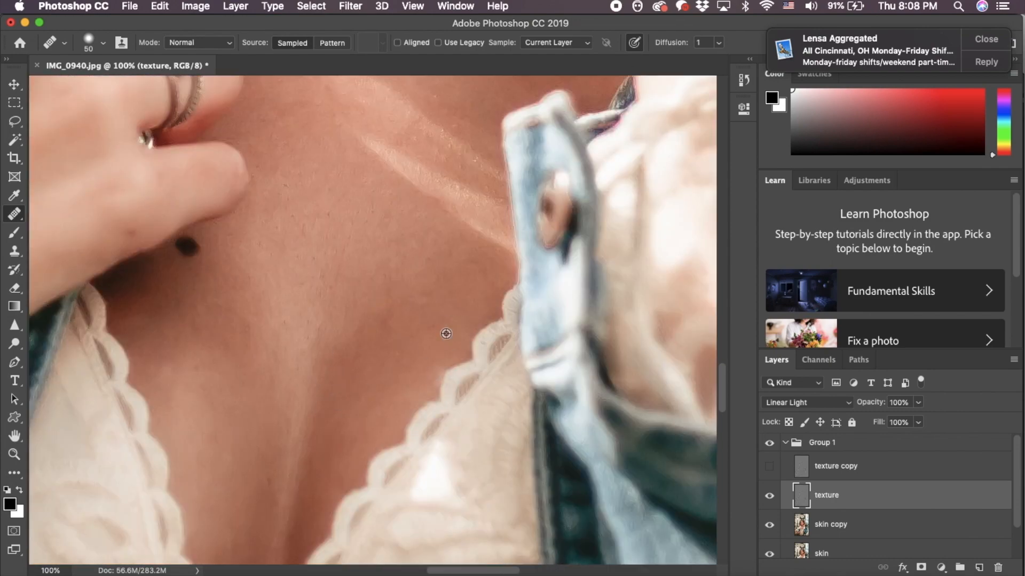
scroll(446, 334, "down", 6)
scroll(309, 359, "up", 2)
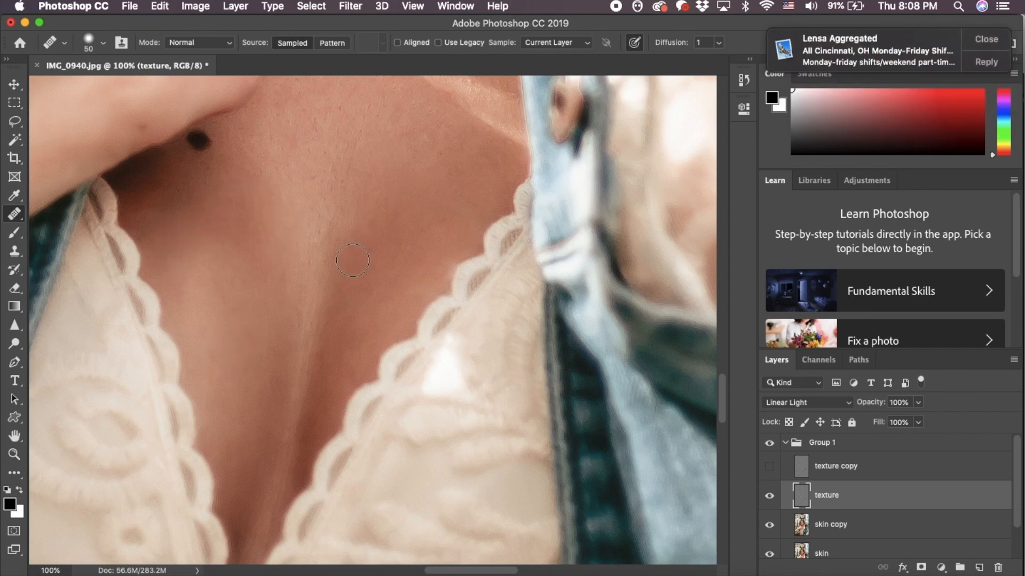
scroll(551, 292, "down", 3)
scroll(457, 366, "up", 1)
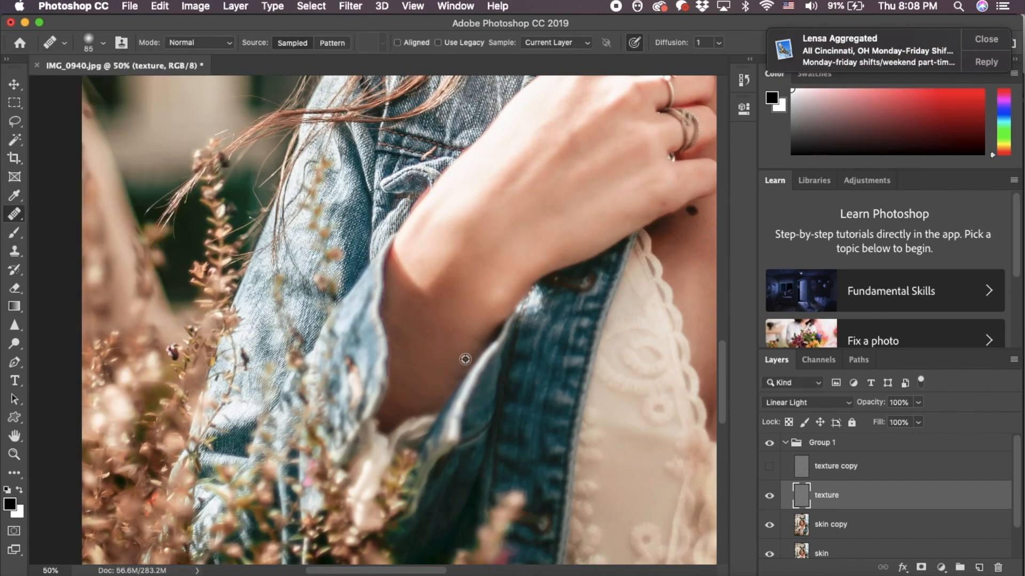
- Review the texture retouch over the whole portrait and close up on the neck and hands
key("super+minus")
key("super+minus")
key("super+minus")
key("super+minus")
key("super+minus")
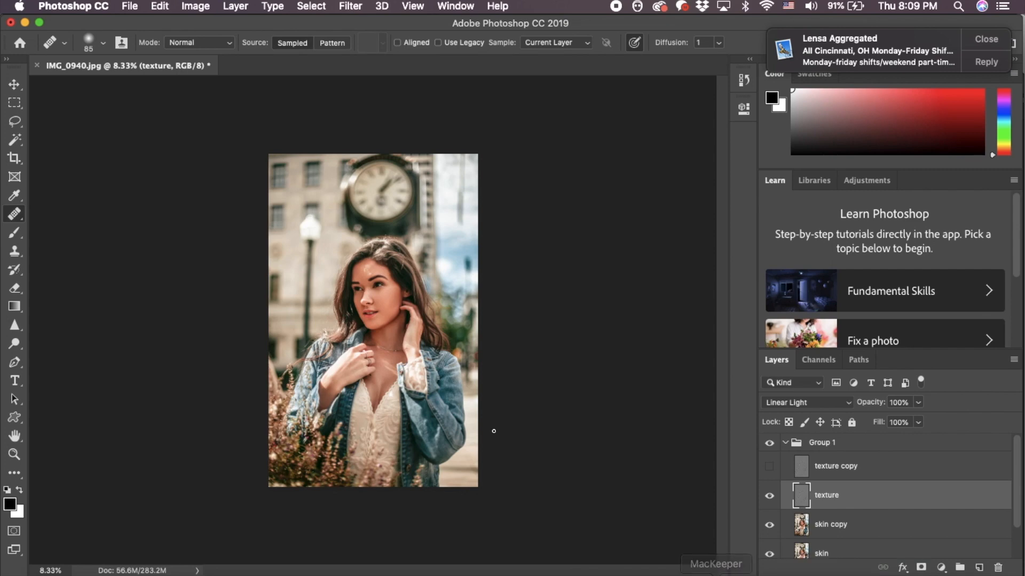
key("super+plus")
key("super+plus")
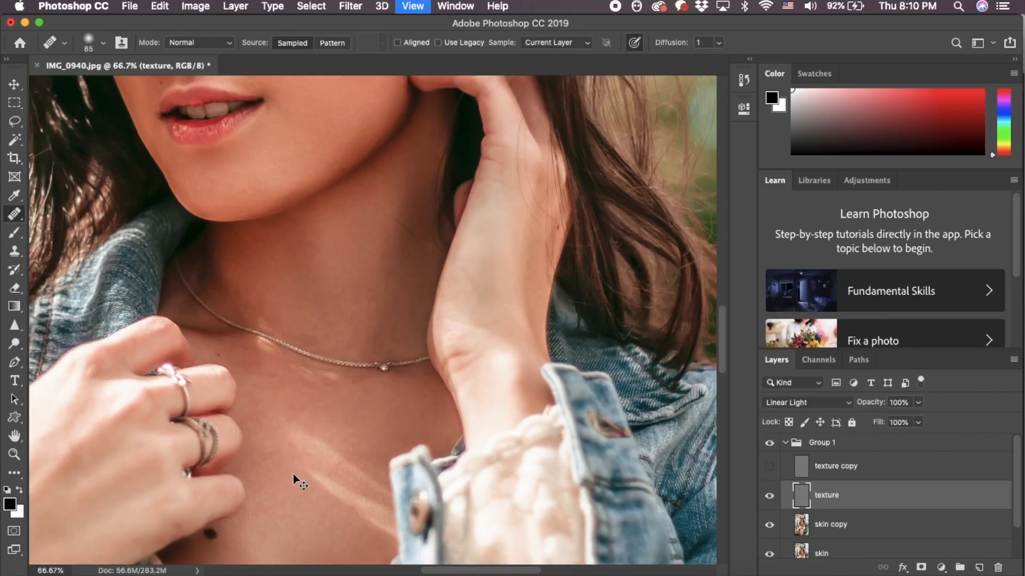
- Create a new empty layer named "skin 2" directly above the skin copy layer
left_click(838, 528)
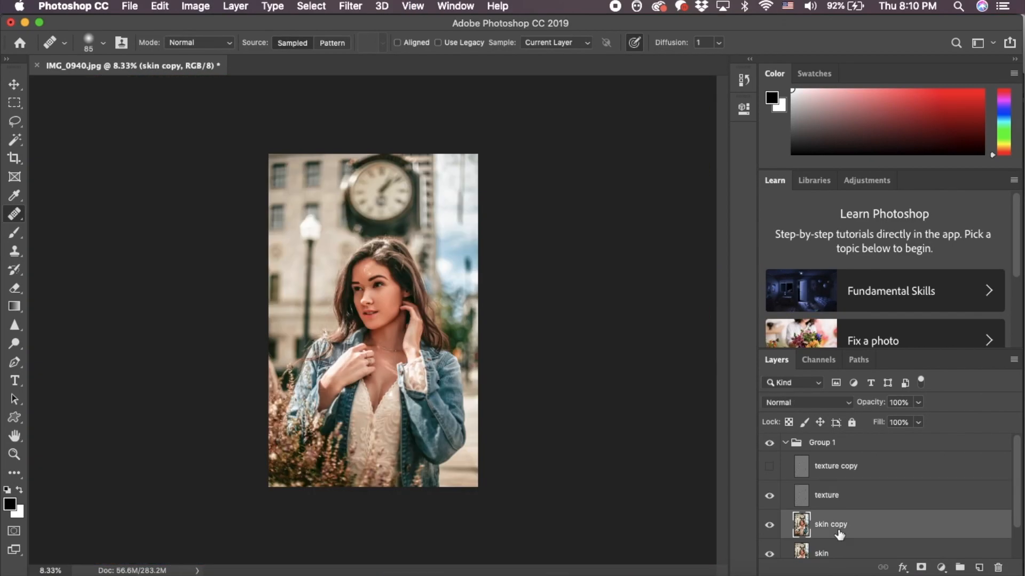
left_click(231, 5)
mouse_move(259, 24)
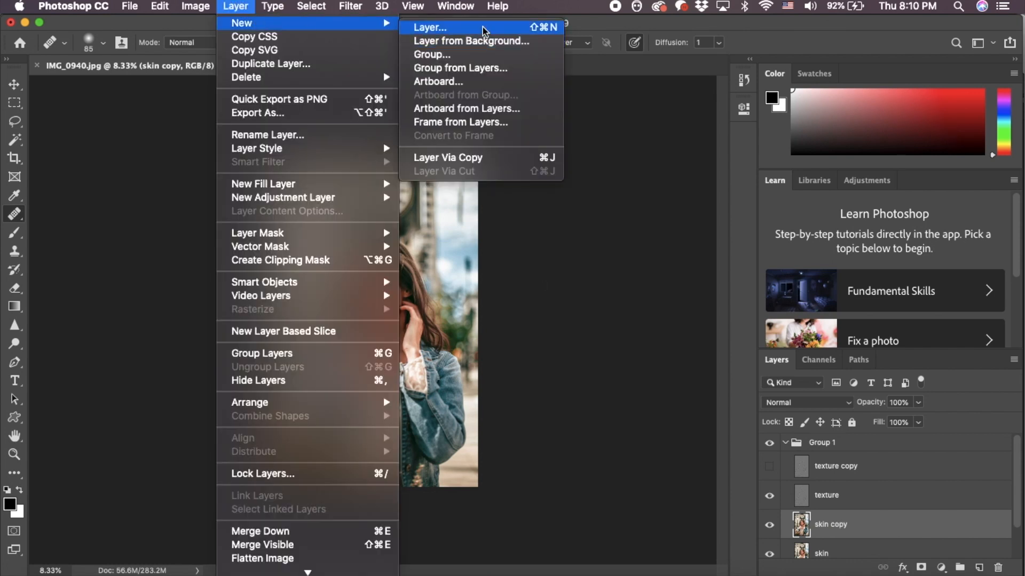
left_click(440, 28)
type("sk")
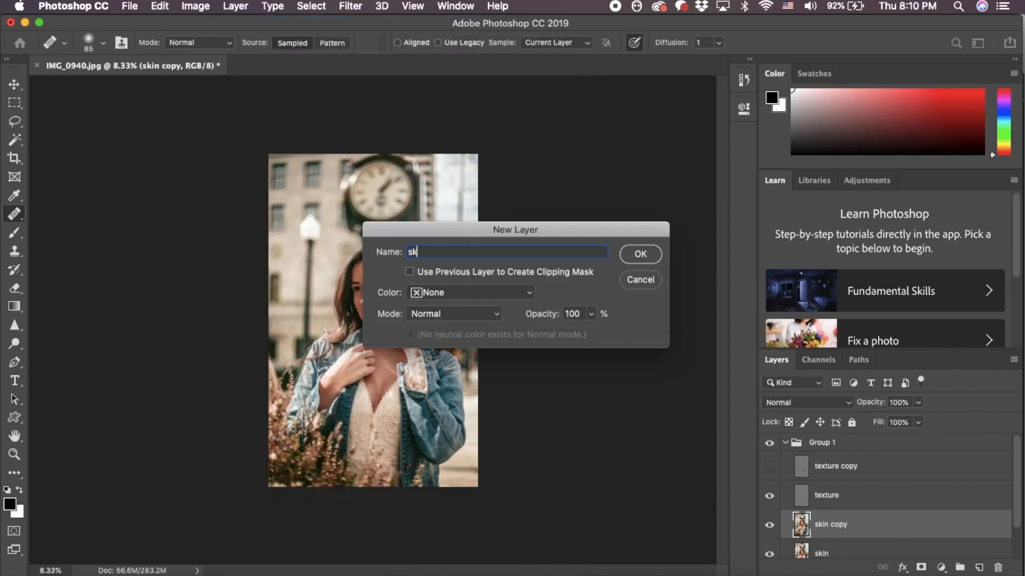
key("Return")
- Set up the Clone Stamp with a 143 px soft brush and 15% opacity for work on the face
key("super+plus")
key("super+plus")
key("super+plus")
key("super+plus")
key("super+plus")
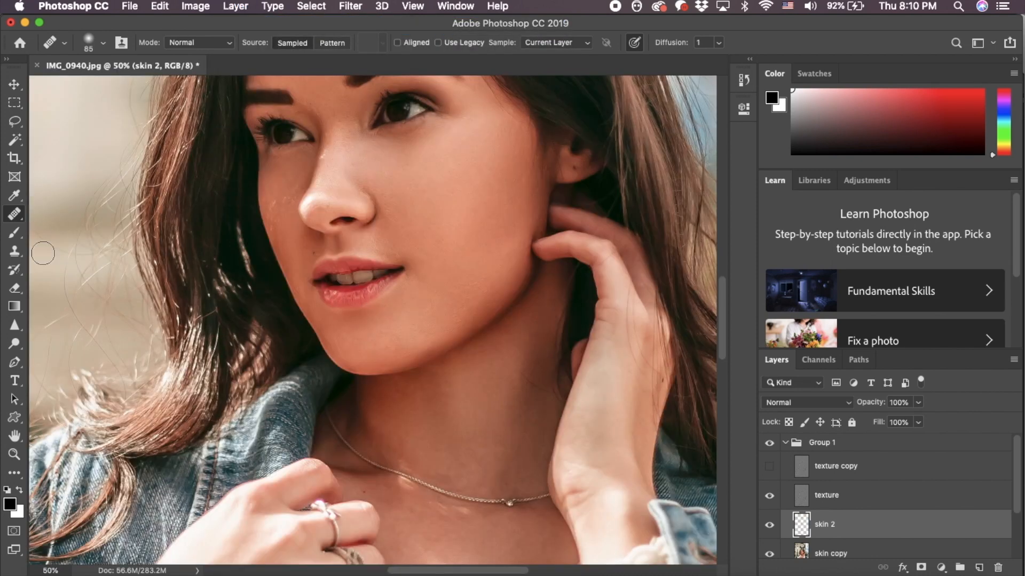
left_click(10, 257)
scroll(395, 265, "up", 5)
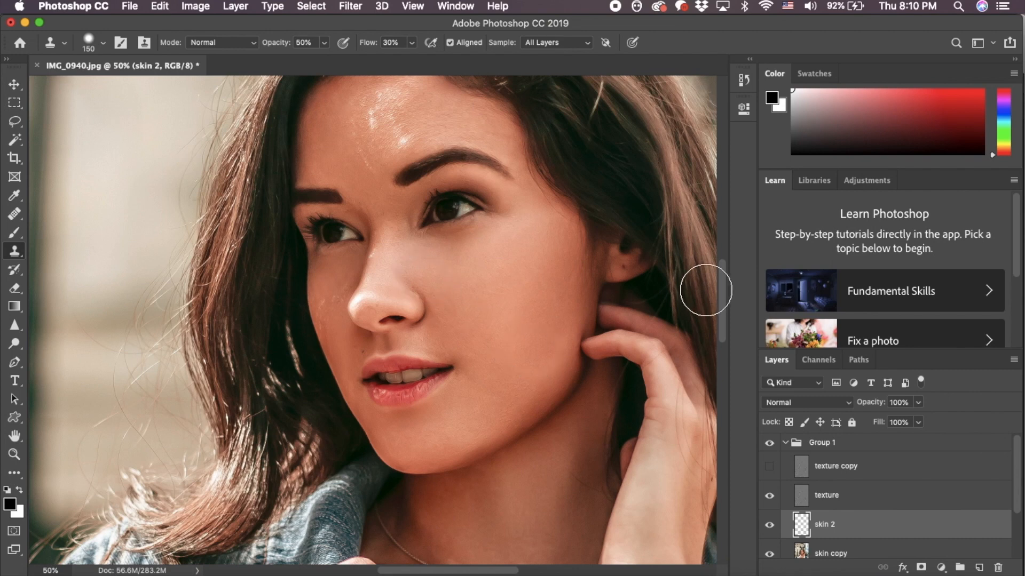
left_click(103, 43)
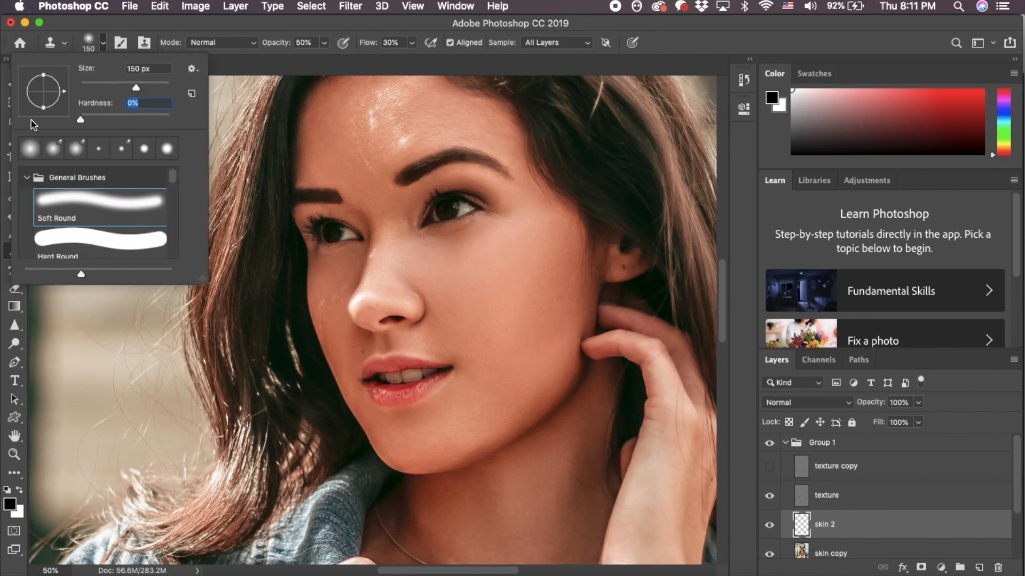
left_click_drag(129, 93, 135, 93)
left_click(299, 44)
type("2")
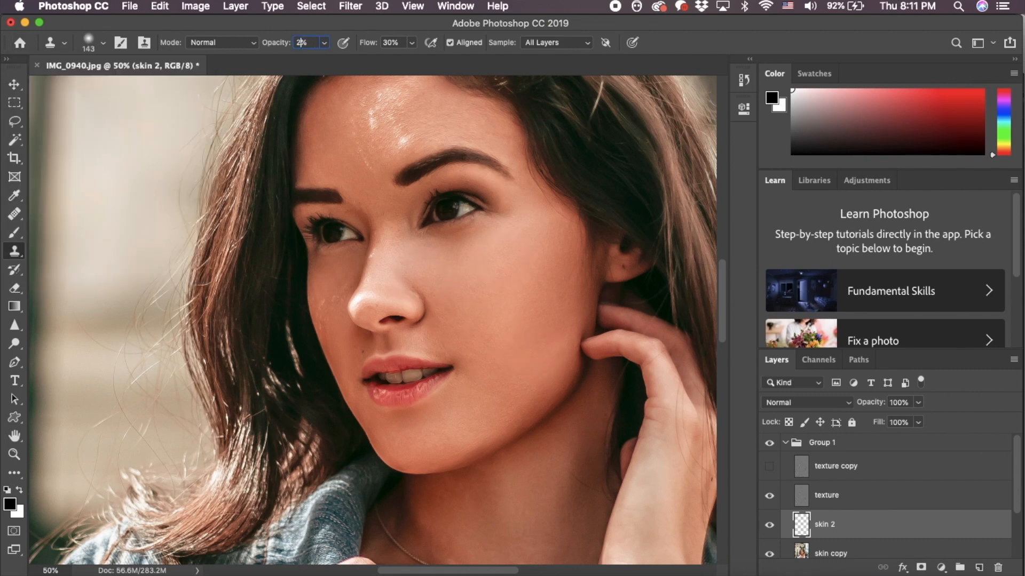
type("0")
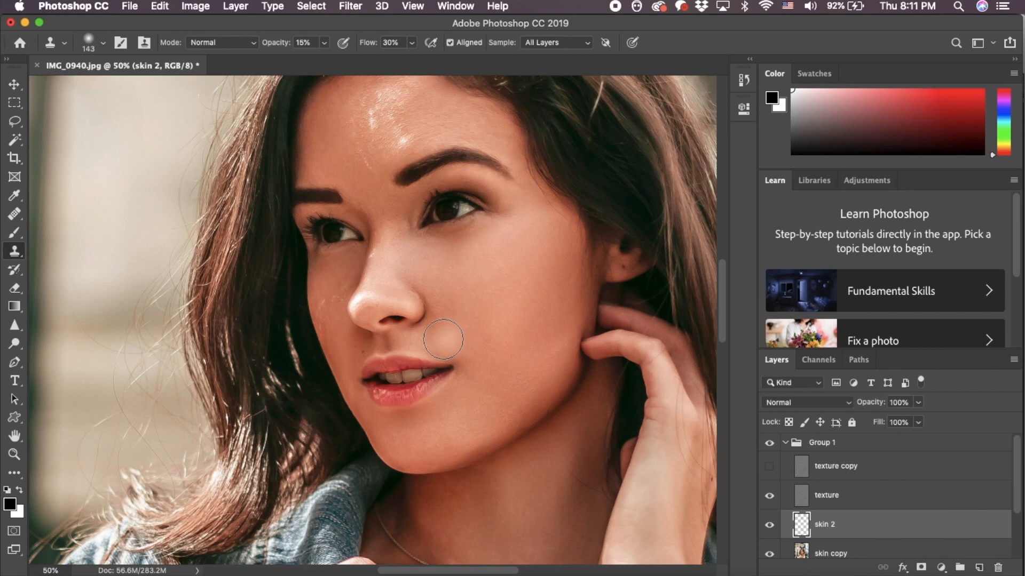
- Clone sampled upper-cheek skin over the cheek and the area beside the mouth to even out the tones
mouse_move(437, 337)
left_mouse_down()
mouse_move(455, 342)
mouse_move(456, 368)
mouse_move(441, 315)
mouse_move(437, 331)
mouse_move(438, 297)
mouse_move(443, 315)
mouse_move(452, 307)
left_mouse_up()
key("alt")
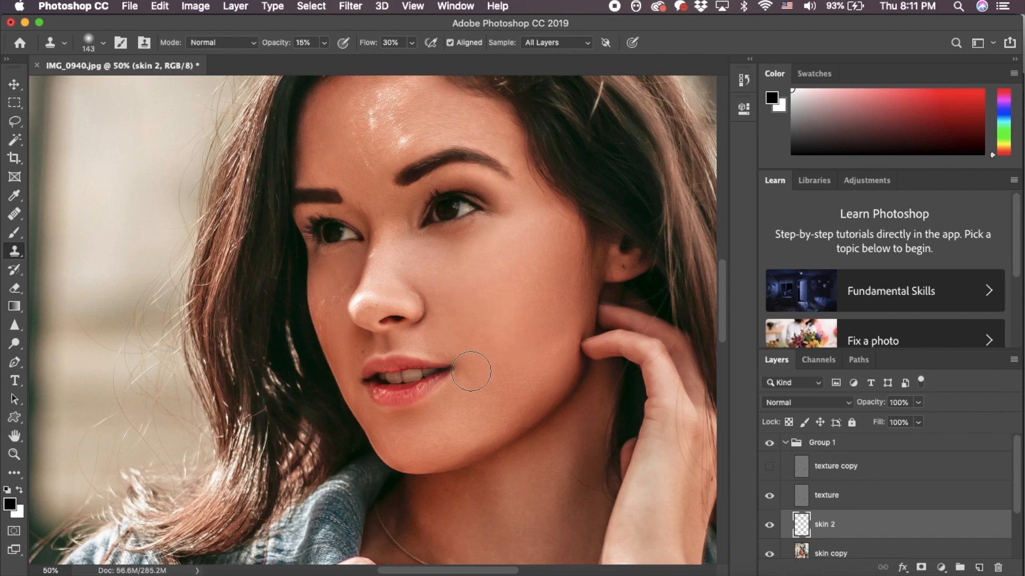
left_click(500, 262, "alt")
mouse_move(509, 381)
left_mouse_down()
mouse_move(489, 380)
mouse_move(490, 307)
left_mouse_up()
left_click(490, 260, "alt")
mouse_move(490, 357)
left_mouse_down()
mouse_move(472, 369)
mouse_move(506, 384)
left_mouse_up()
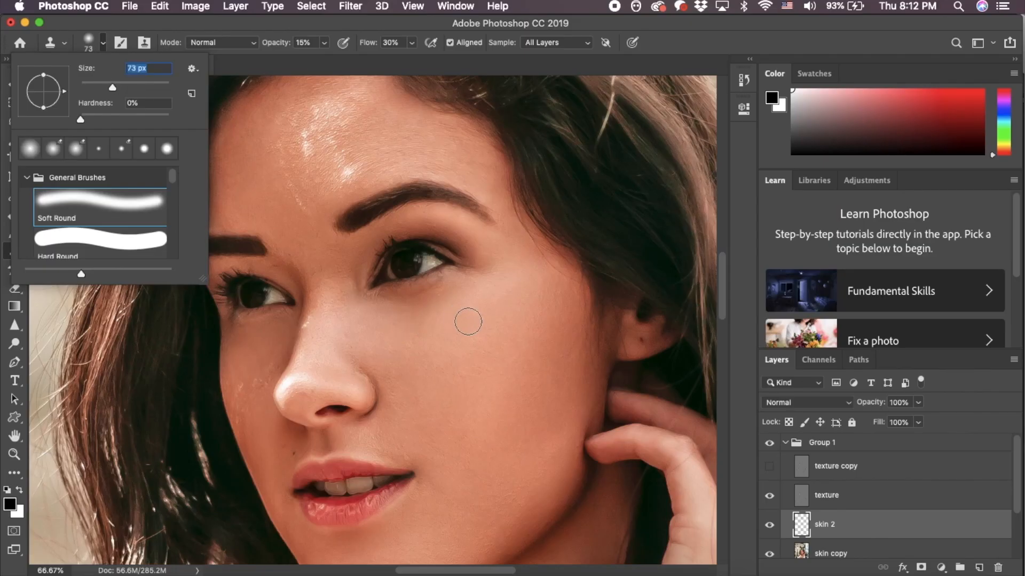
- Reduce the Clone Stamp to 73 px and clone sampled cheek skin over the shadow under the eye
left_click(494, 286, "alt")
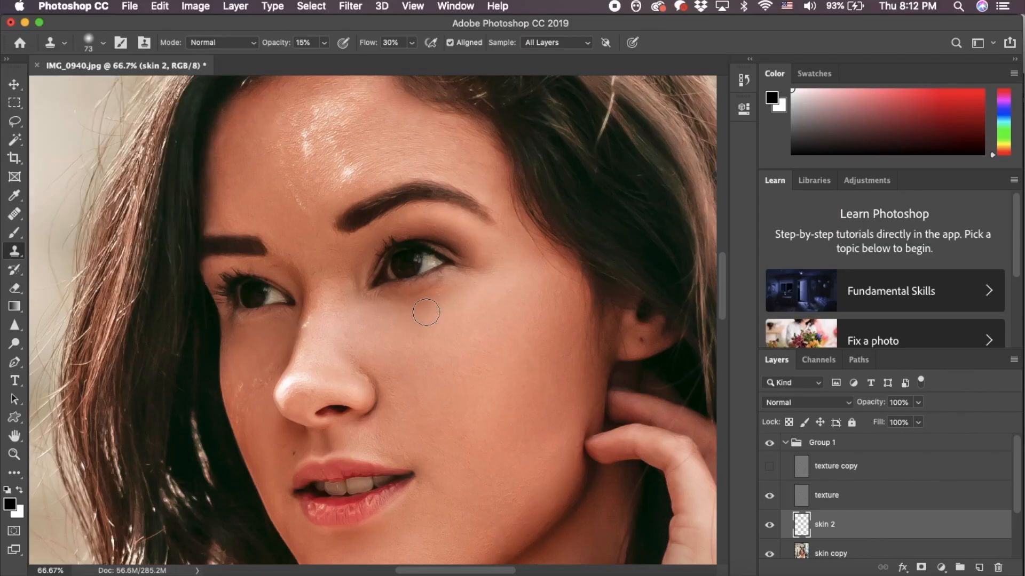
left_click(432, 291)
left_click_drag(431, 291, 453, 292)
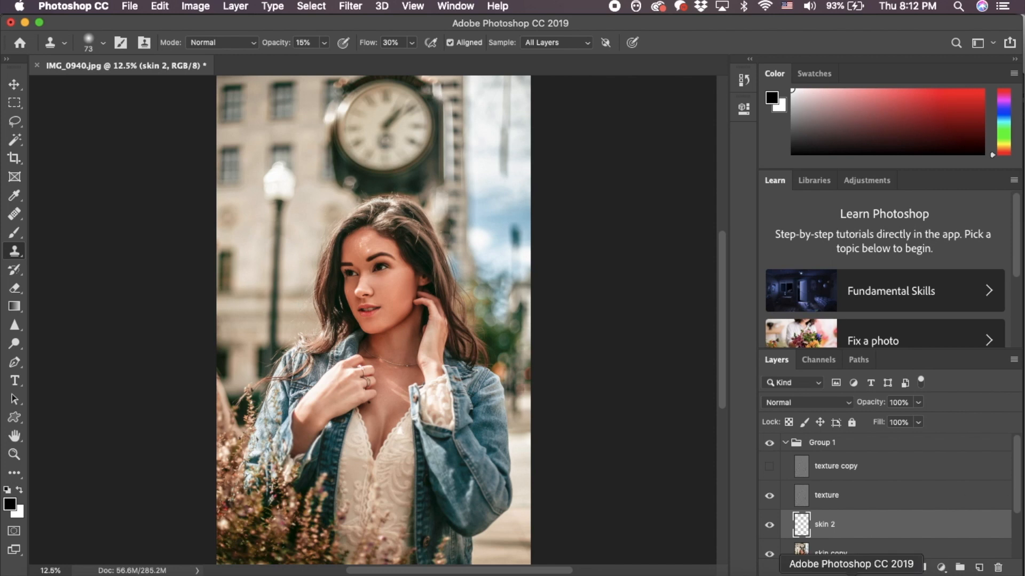
- Create a new empty layer named "highlight" above the skin 2 layer
left_click(241, 5)
mouse_move(299, 23)
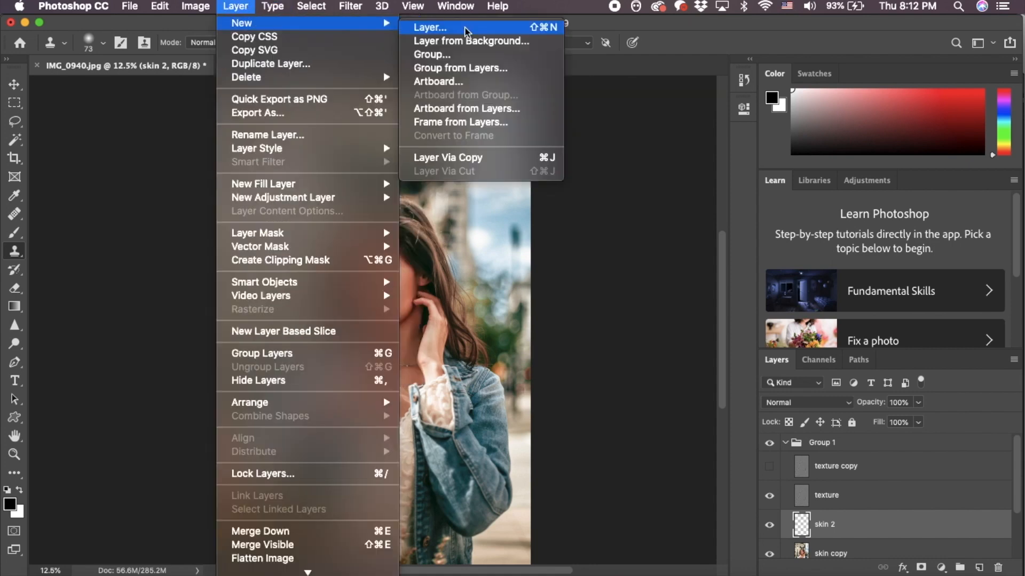
left_click(468, 28)
type("highlight")
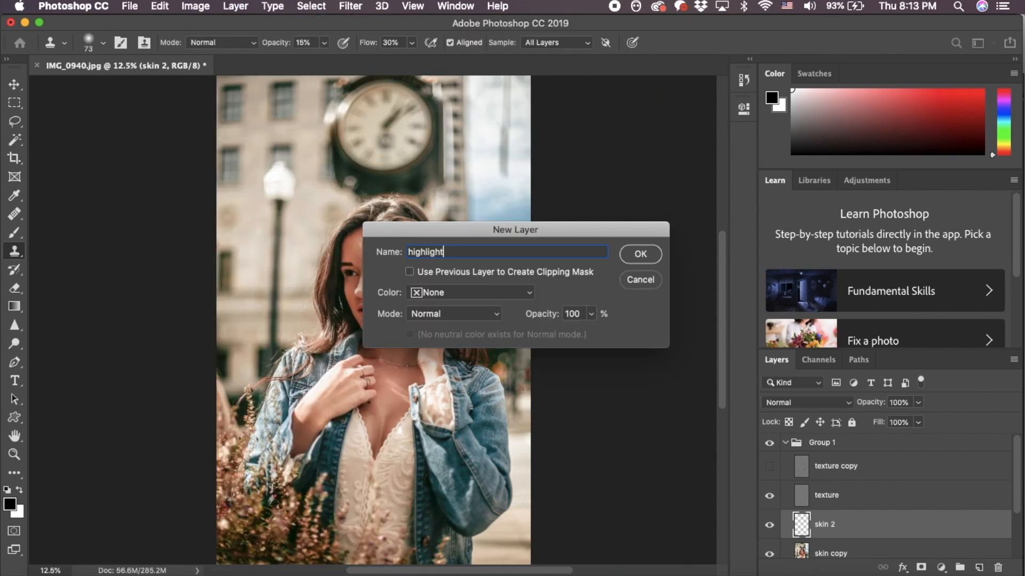
key("Return")
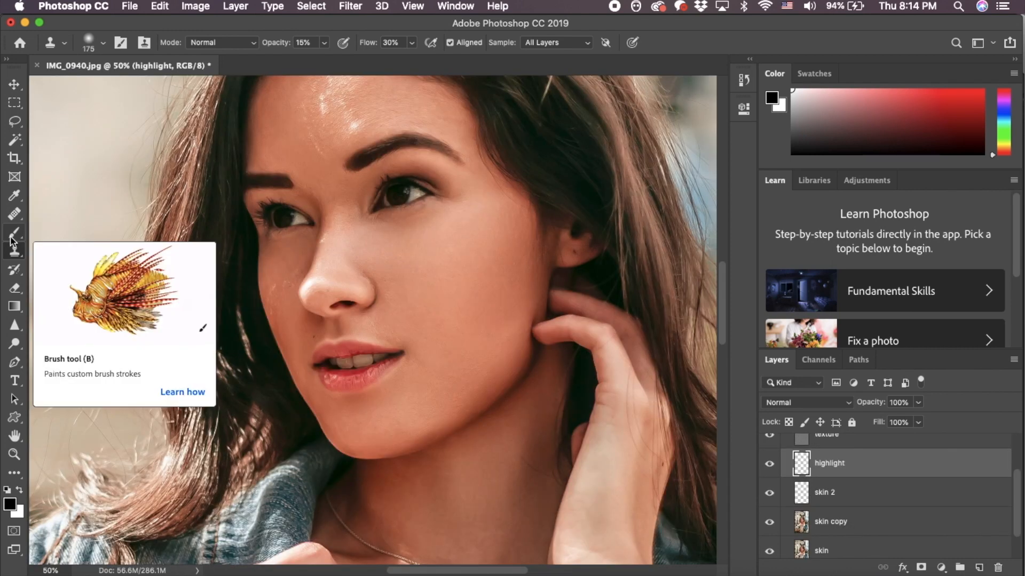
- Select the Brush tool with white as the foreground color and set the highlight layer's blend mode to Overlay
left_click(11, 240)
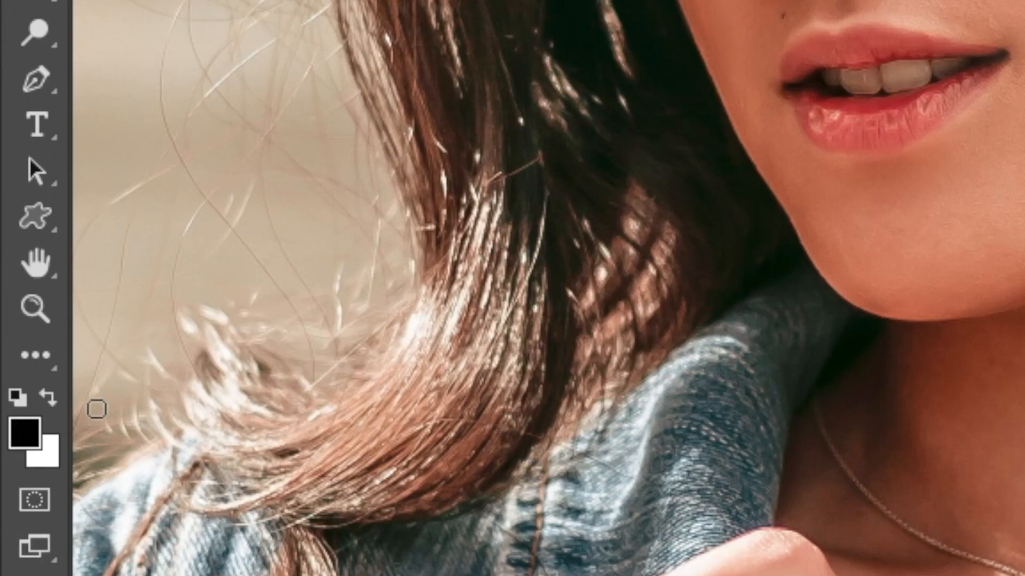
left_click(51, 401)
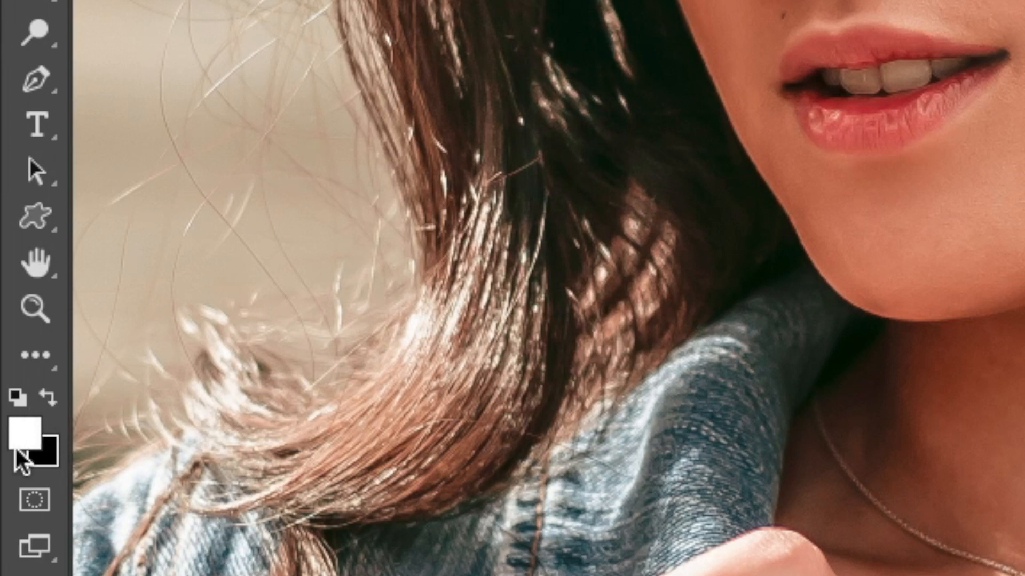
left_click(804, 403)
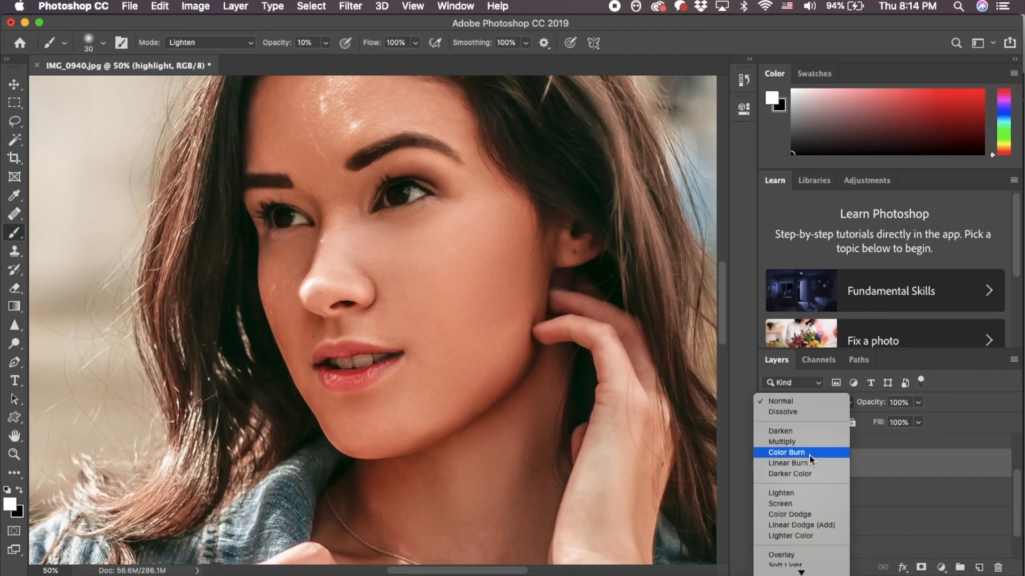
scroll(801, 470, "down", 5)
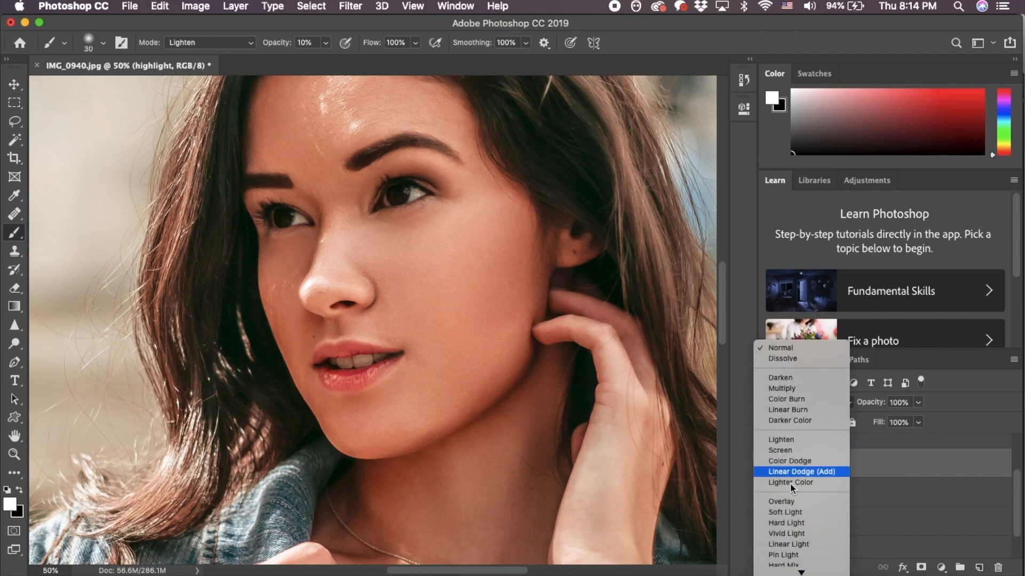
left_click(791, 501)
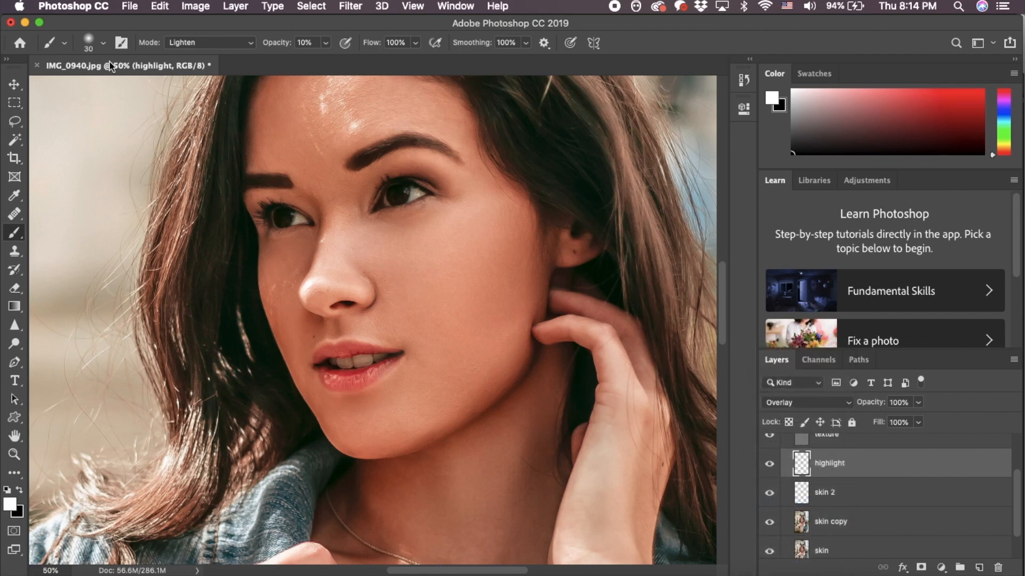
- Set the brush size to 130 px and paint a white highlight along the cheekbone beside the eye
left_click(103, 45)
left_click_drag(97, 89, 119, 89)
left_click(132, 87)
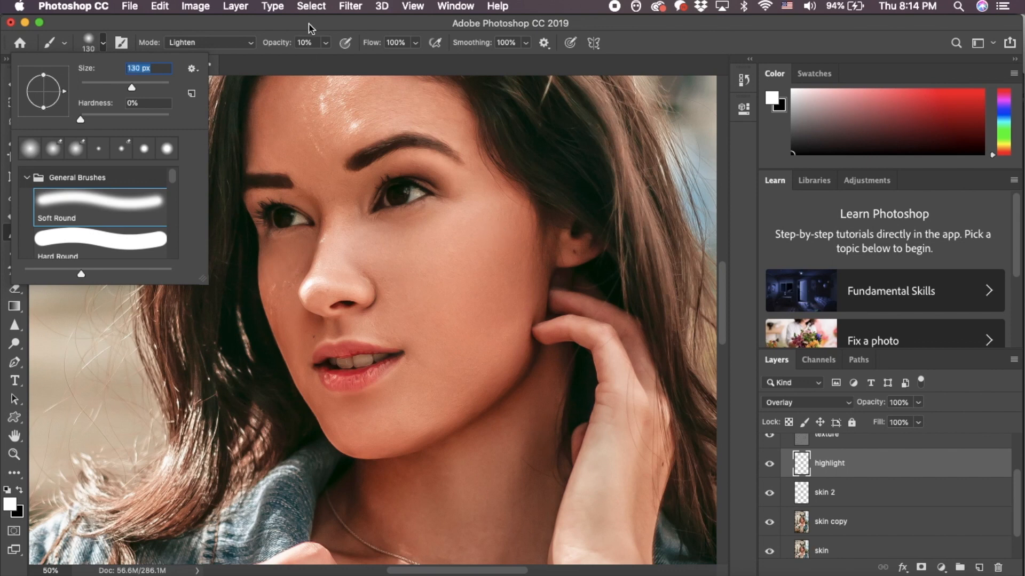
left_click(308, 25)
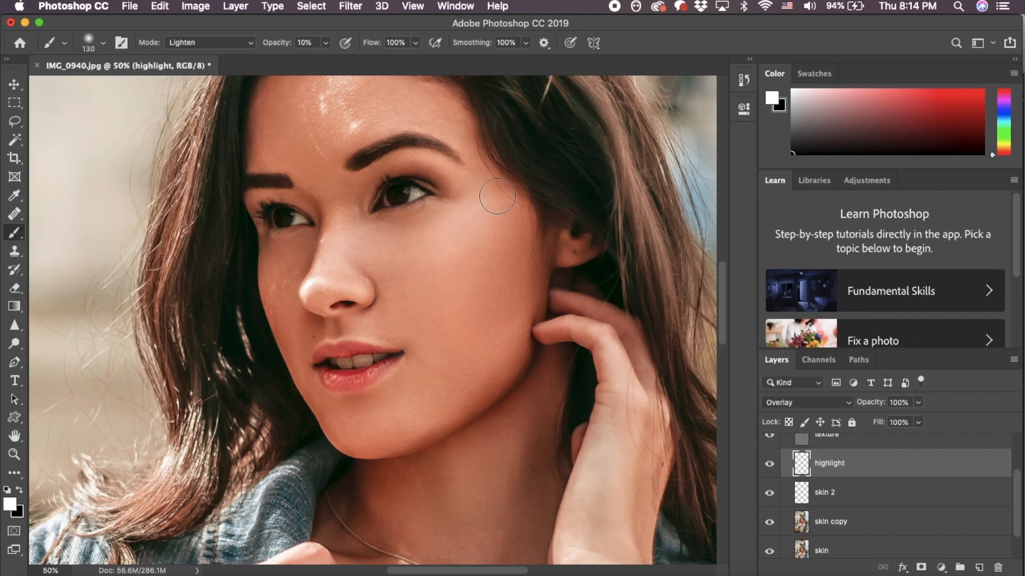
mouse_move(447, 195)
left_mouse_down()
mouse_move(479, 170)
mouse_move(480, 211)
mouse_move(492, 211)
mouse_move(475, 233)
left_mouse_up()
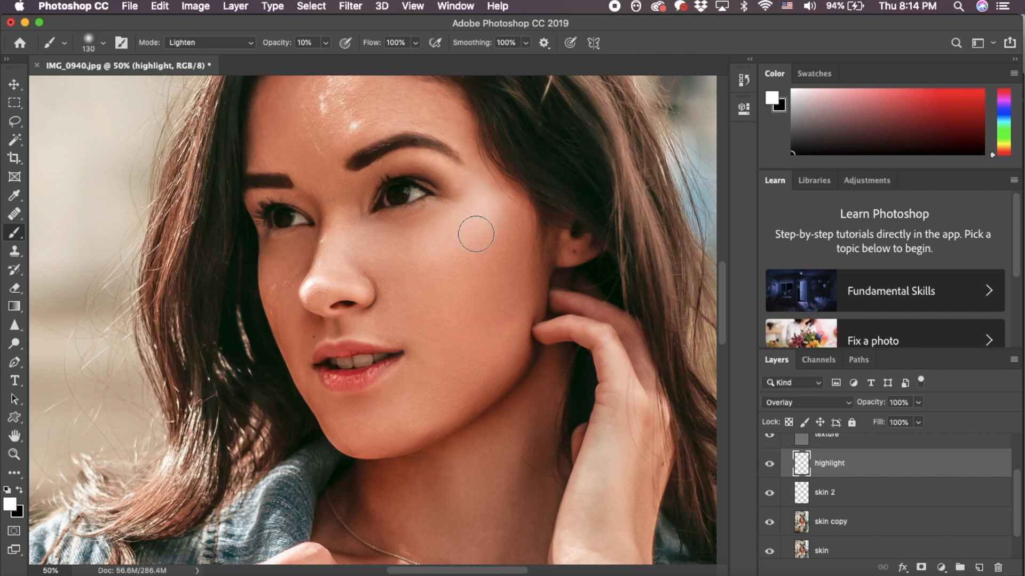
- Soften the cheekbone highlight with the Eraser at a size of 428 px
left_click(22, 290)
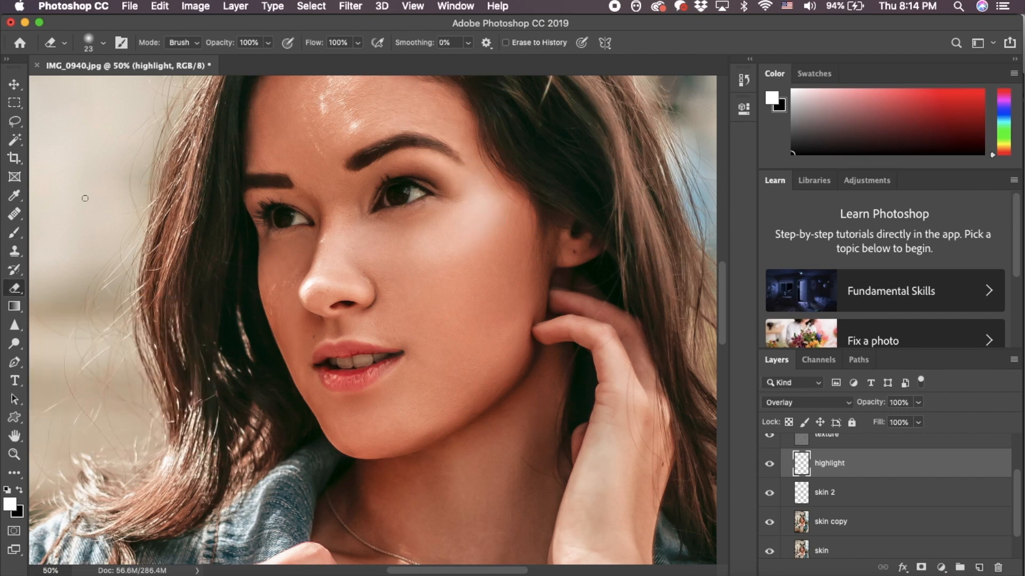
left_click(103, 43)
left_click_drag(93, 83, 120, 90)
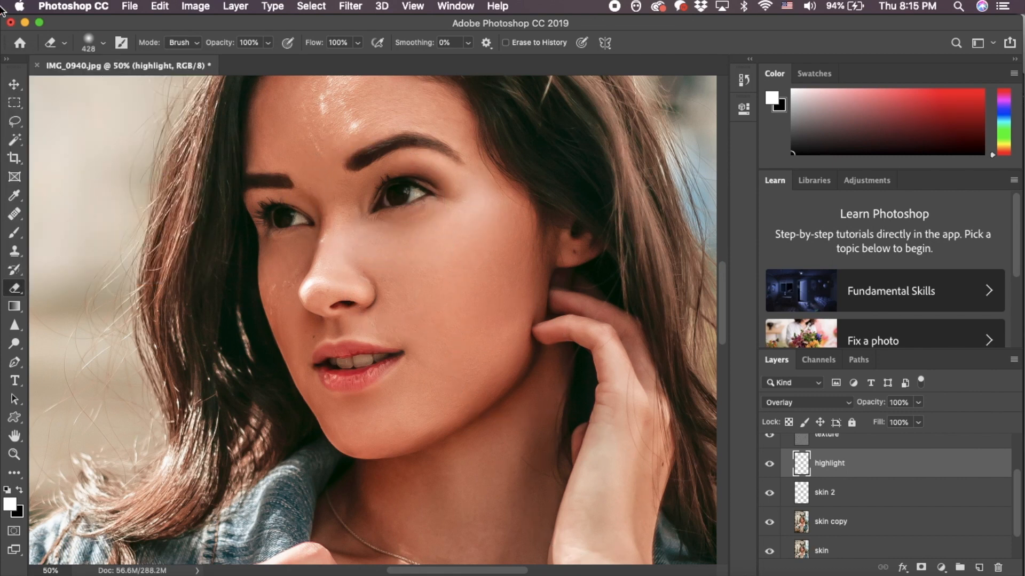
- Add highlights near the inner eye with a 51 px brush, softened with the Eraser, and on the chin with a 146 px brush
left_click(14, 235)
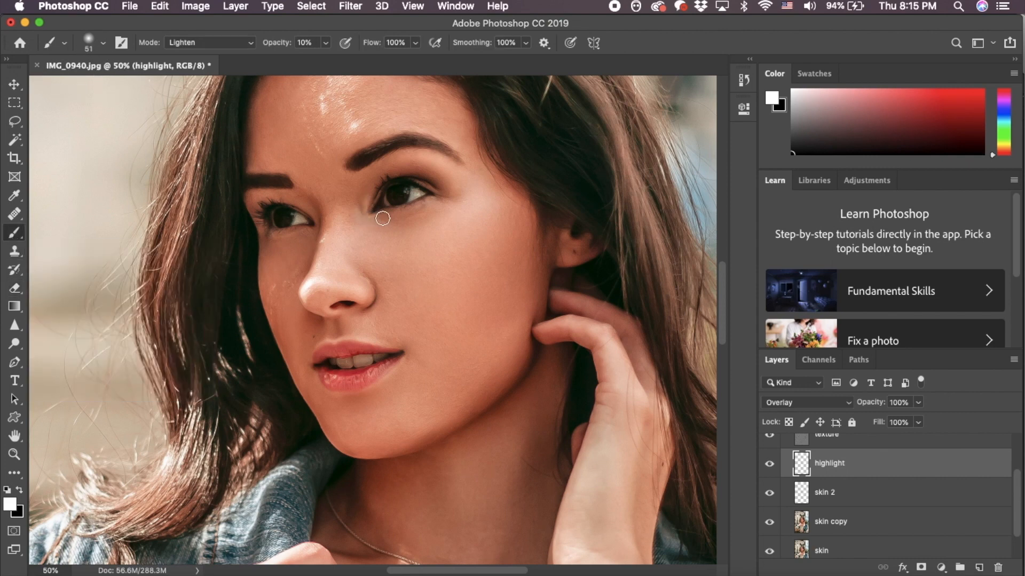
left_click(15, 289)
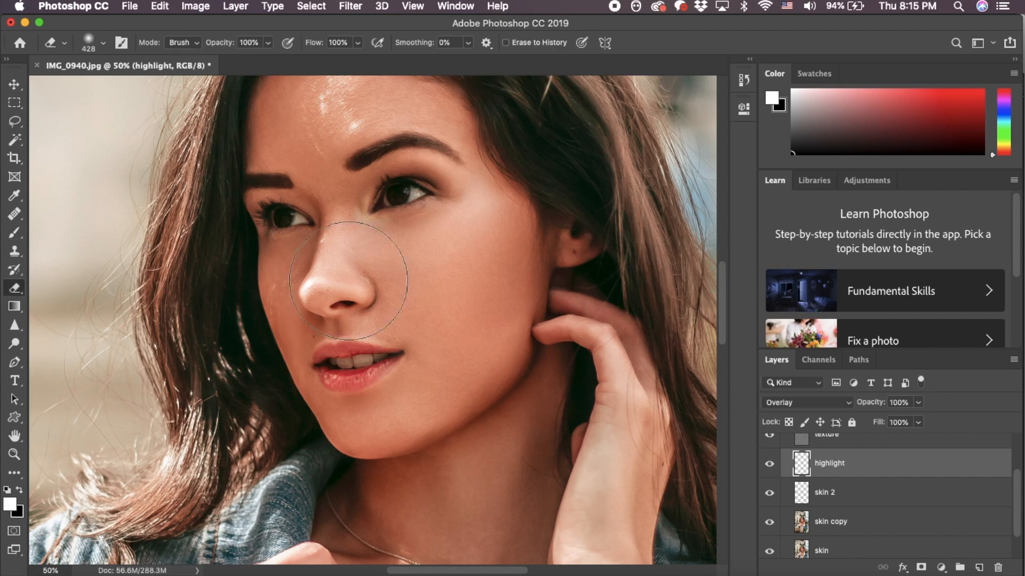
left_click(14, 233)
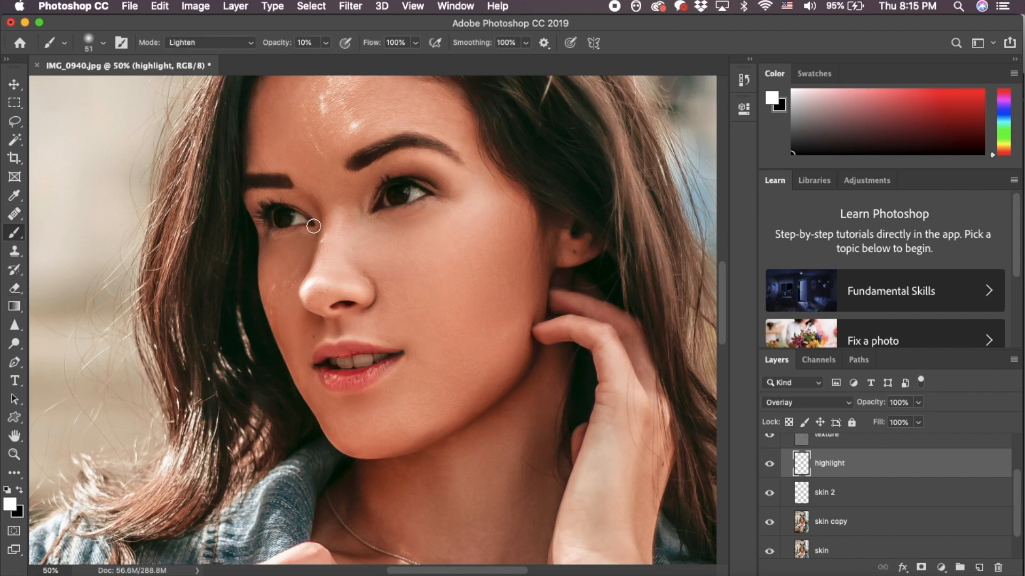
left_click(103, 42)
left_click_drag(119, 89, 137, 89)
left_click(364, 419)
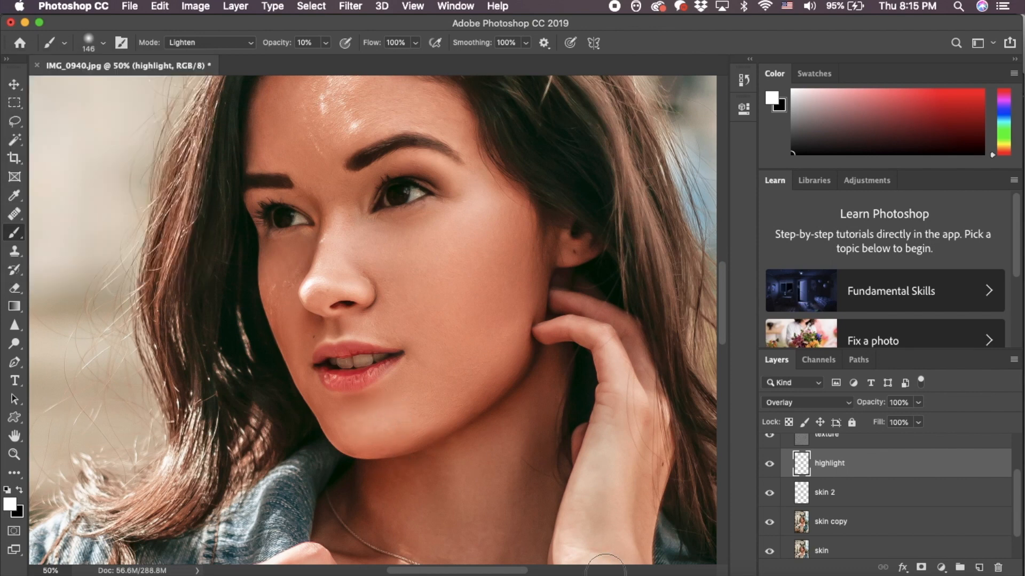
- Reduce the highlight layer's opacity to 70%
key("super+minus")
key("super+minus")
key("super+minus")
key("super+minus")
key("super+minus")
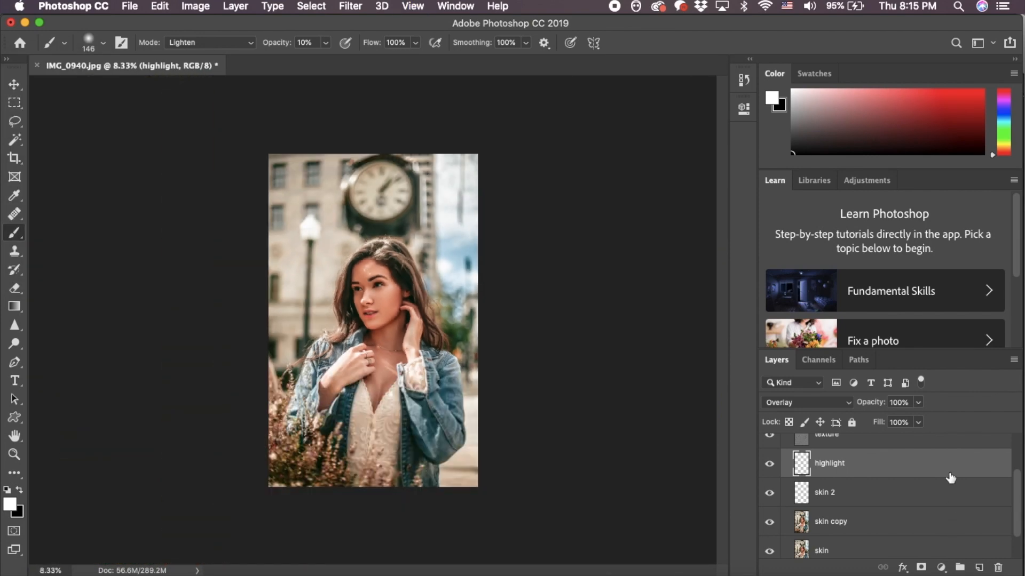
left_click(895, 403)
- Create a new empty layer named "contour" above the highlight layer
left_click(235, 6)
mouse_move(373, 23)
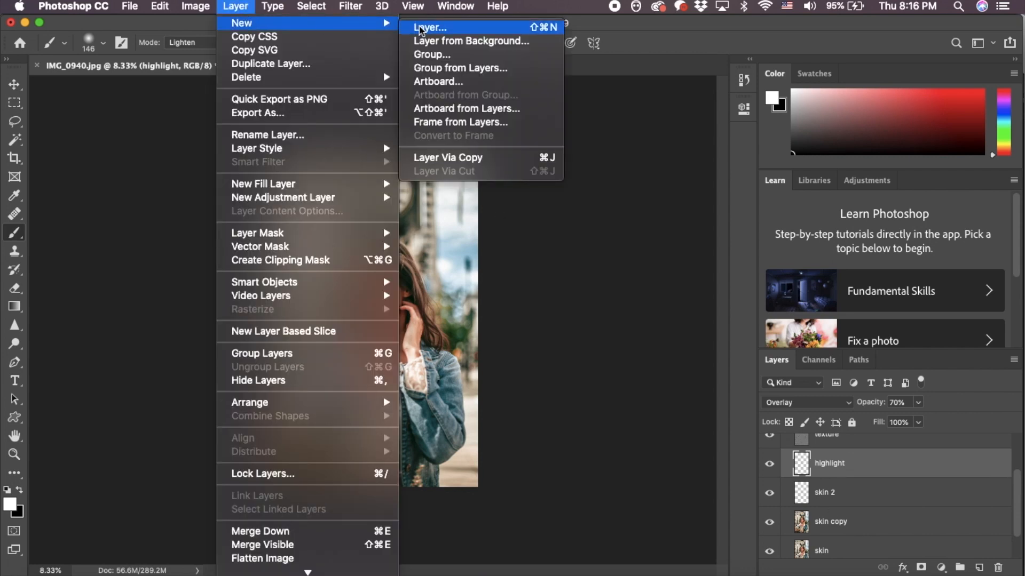
left_click(421, 28)
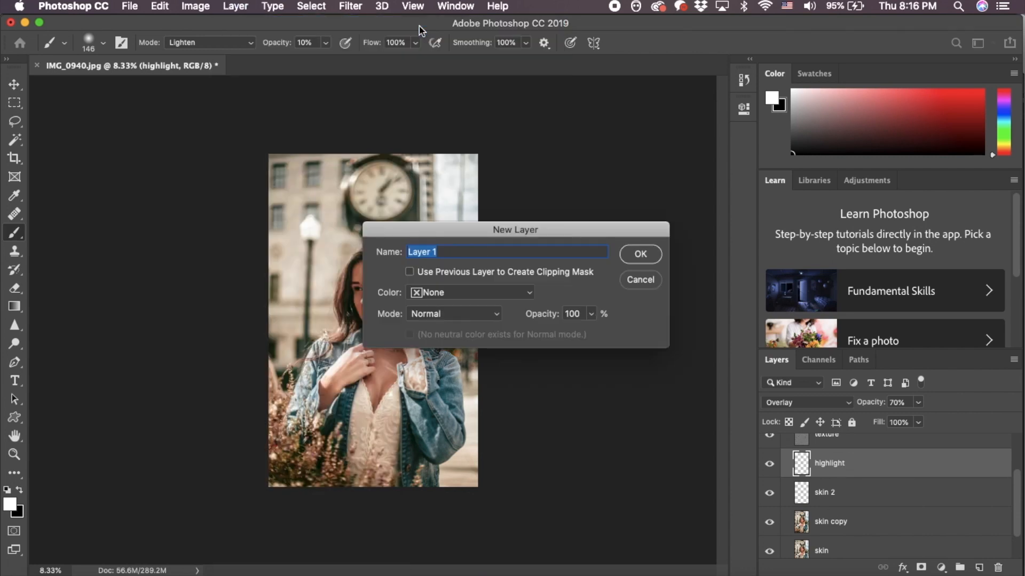
type("contour")
key("Return")
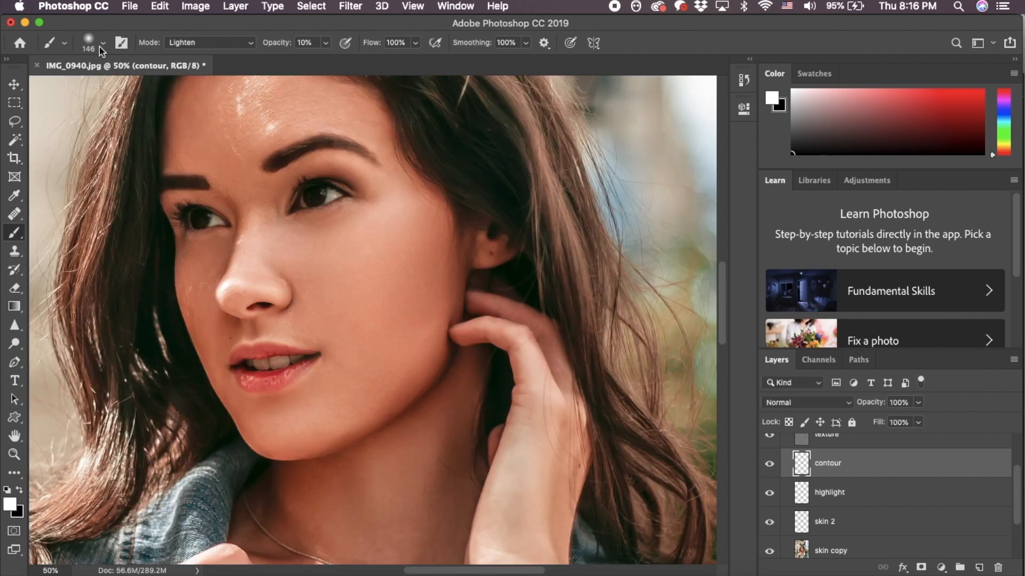
- Set the brush size to 185 px and make a dark brown sampled from the shaded neck skin the foreground color
left_click(100, 47)
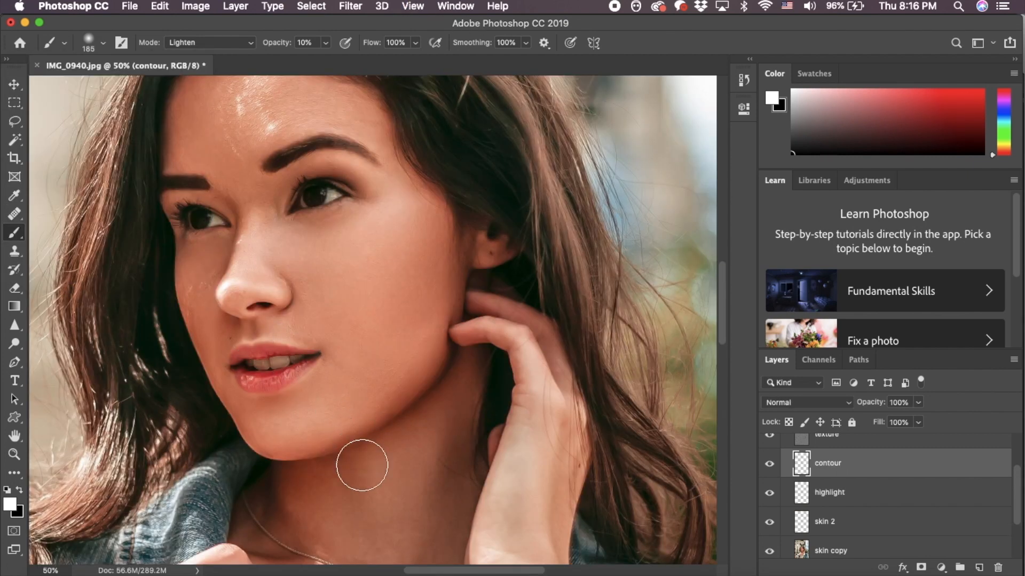
scroll(362, 465, "down", 3)
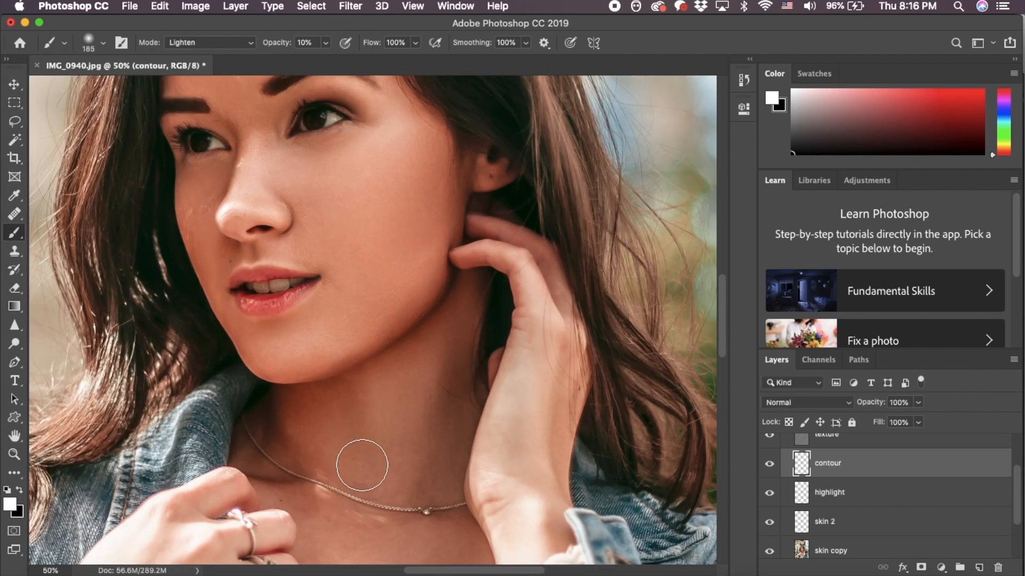
left_click(450, 423, "alt")
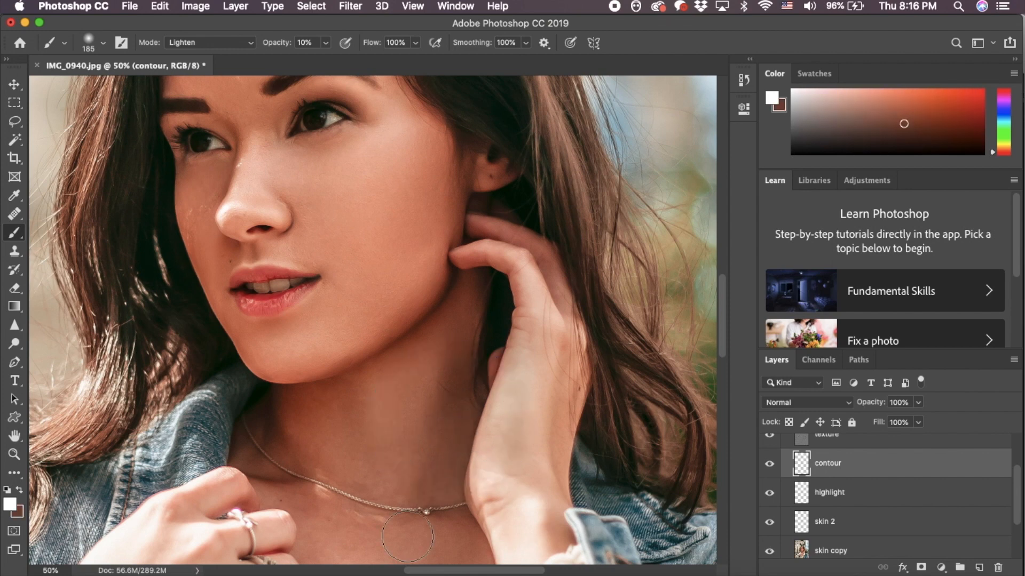
left_click(20, 491)
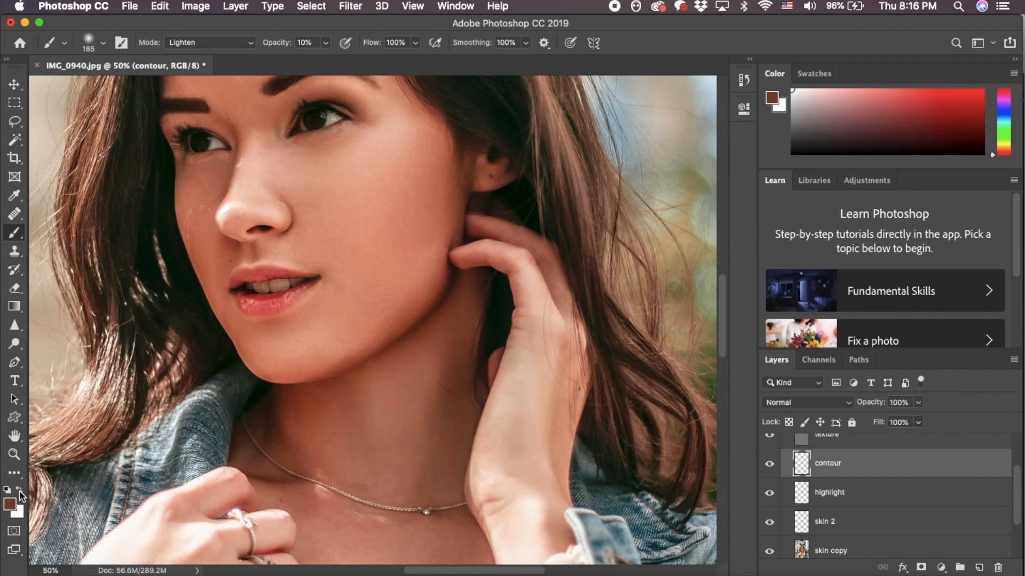
- Paint a brown contour below the cheekbone and soften its edge with the Eraser
scroll(312, 355, "up", 5)
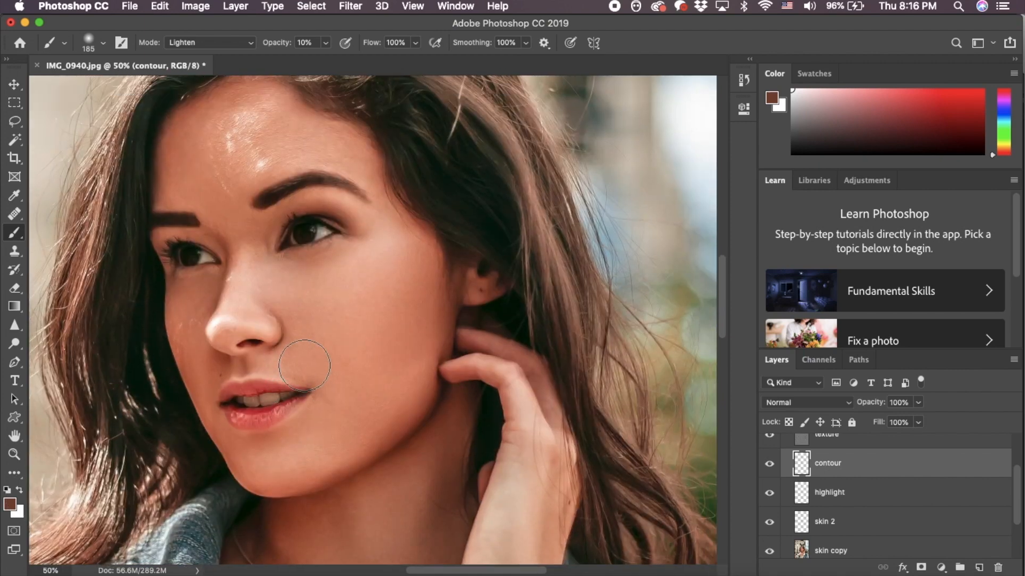
mouse_move(425, 275)
left_mouse_down()
mouse_move(437, 273)
mouse_move(435, 251)
mouse_move(421, 280)
mouse_move(407, 277)
mouse_move(418, 257)
mouse_move(403, 277)
left_mouse_up()
key("e")
left_click_drag(328, 277, 309, 267)
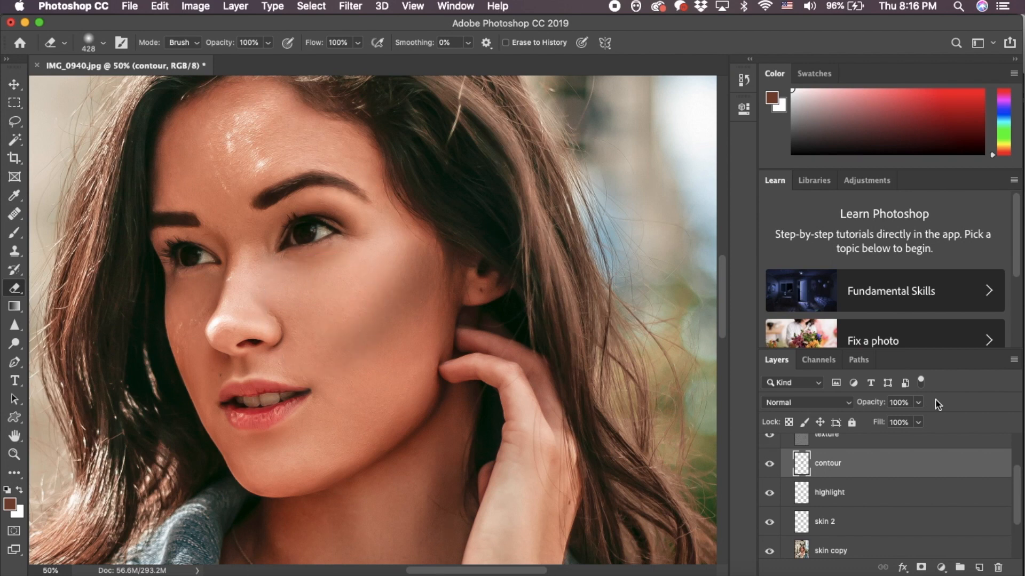
- Lower the contour layer's opacity to 30%
type("40")
type("50")
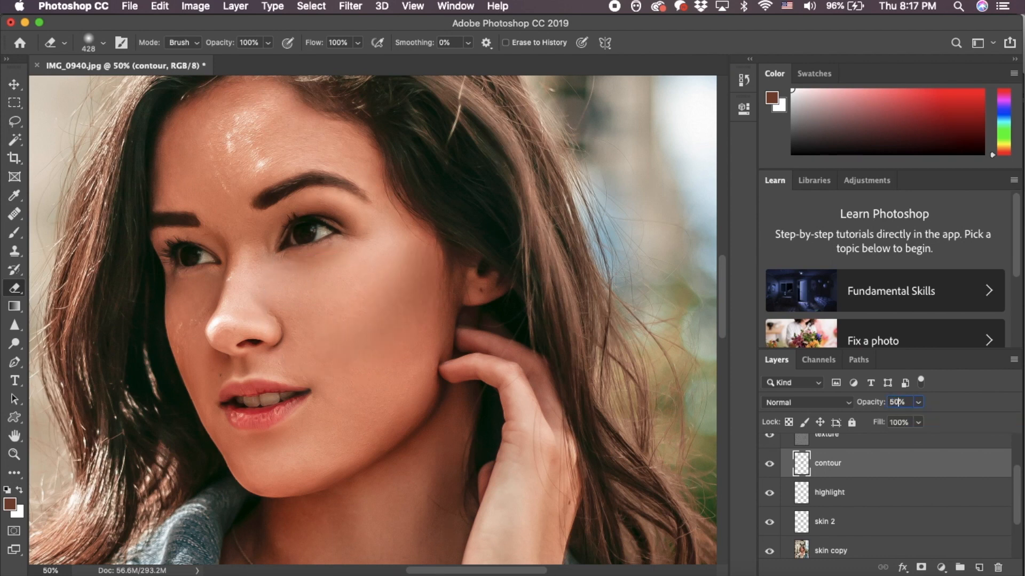
key("super+minus")
key("super+minus")
key("super+minus")
key("super+minus")
key("super+minus")
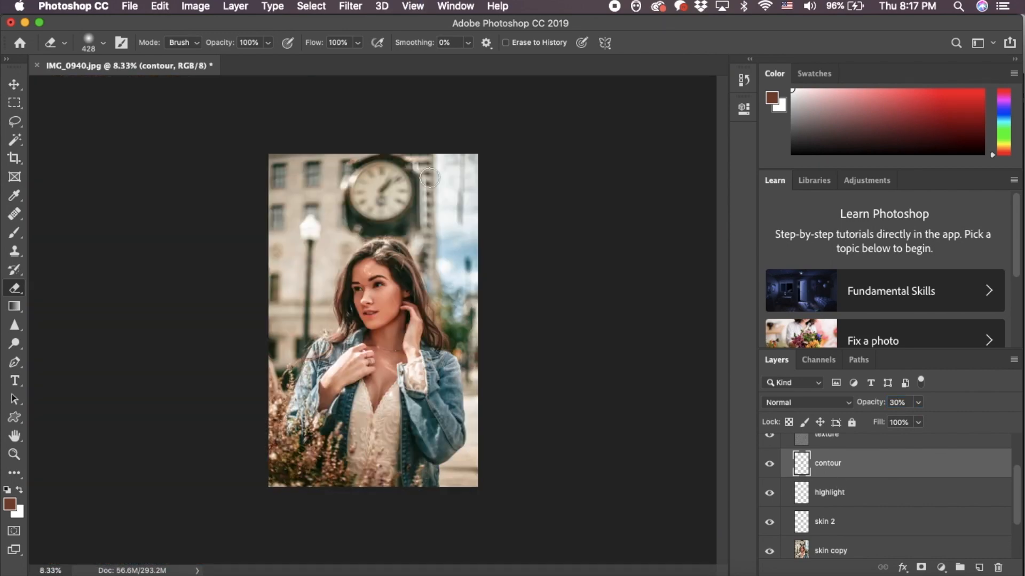
- Create a new layer named "lips" above the contour layer and set the brush to a red foreground at 100% opacity
left_click(228, 7)
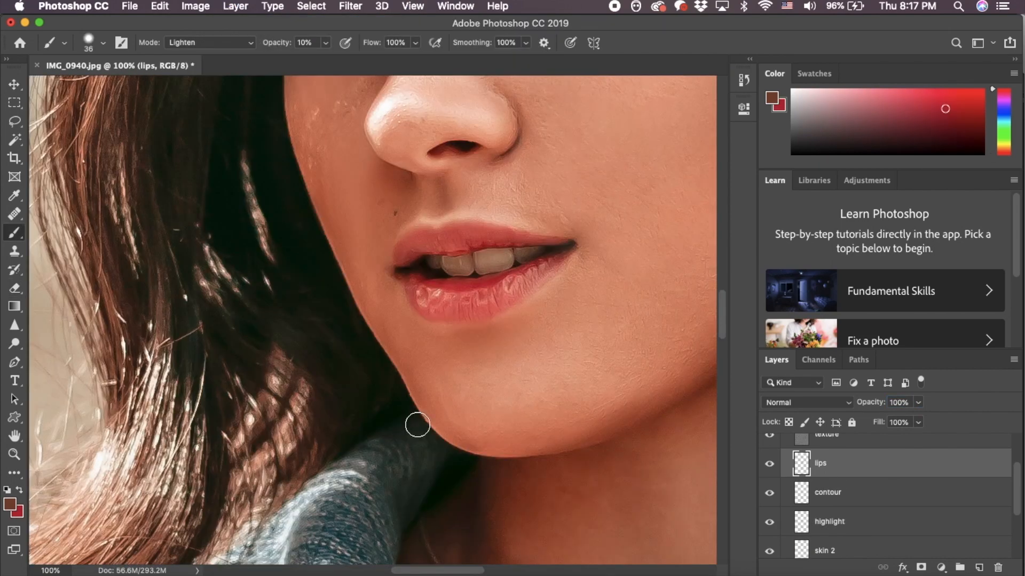
left_click(19, 490)
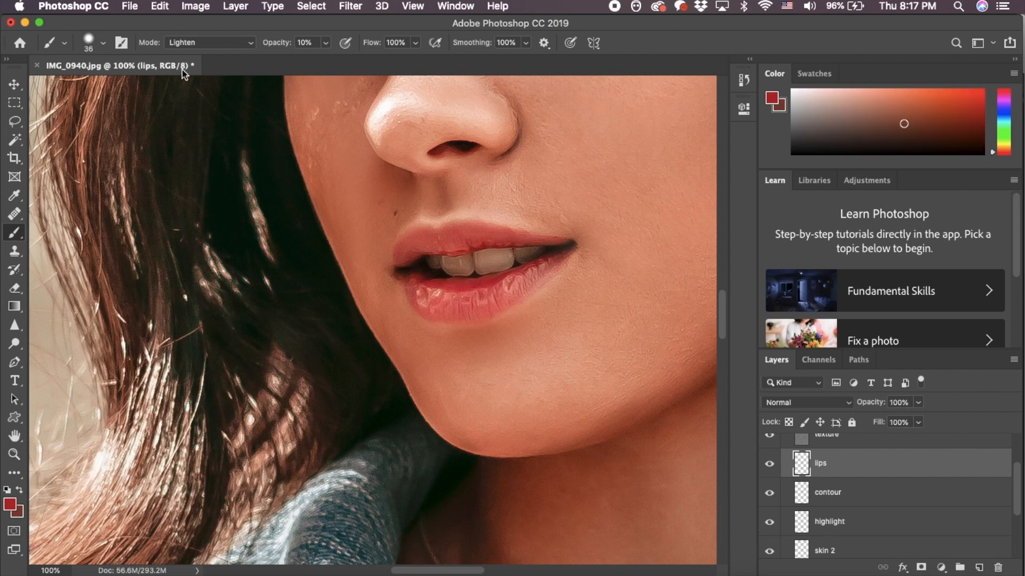
left_click(299, 42)
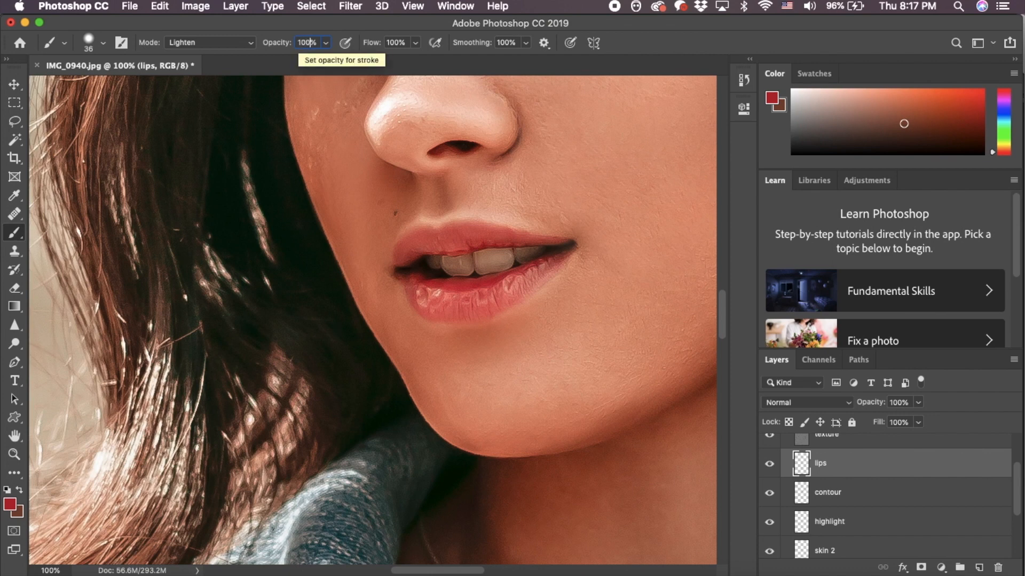
- Set the lips layer's blend mode to Multiply
left_click(809, 403)
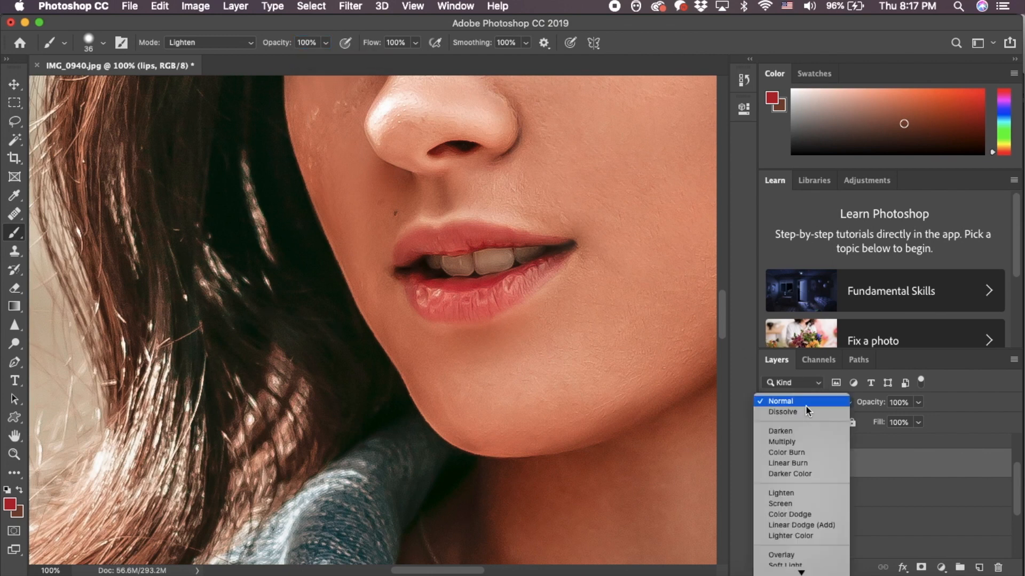
left_click(784, 480)
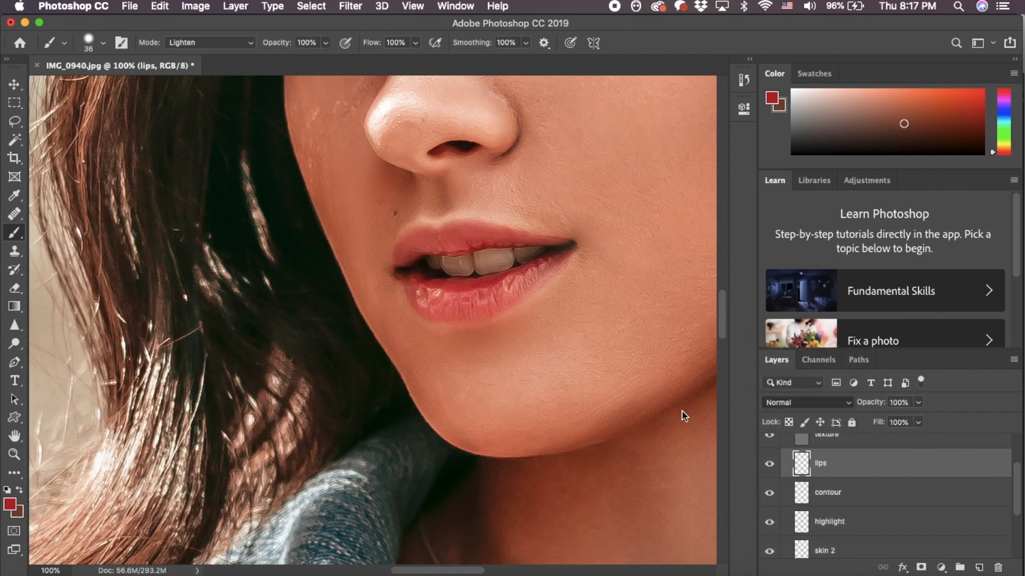
left_click(790, 404)
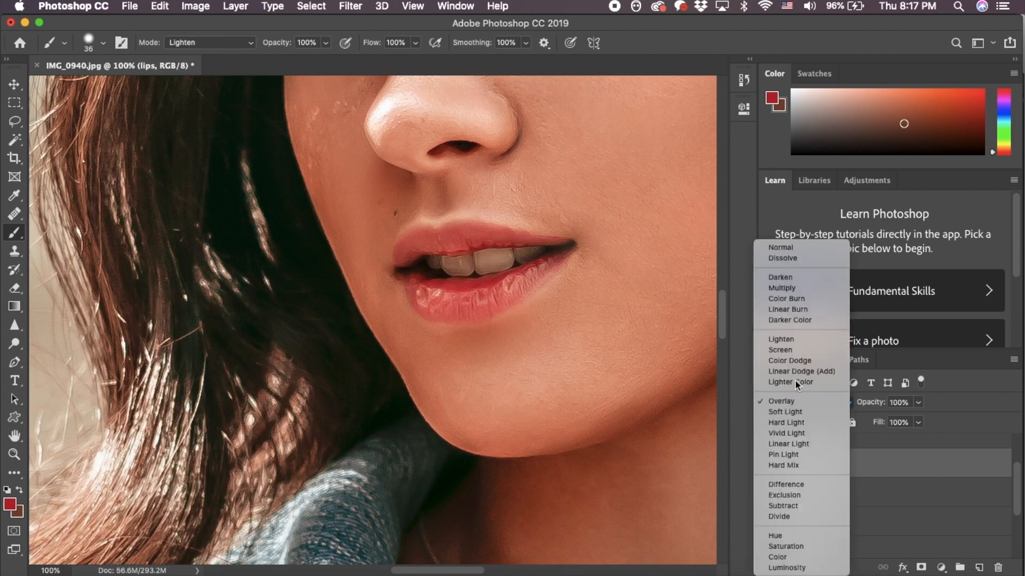
left_click(796, 288)
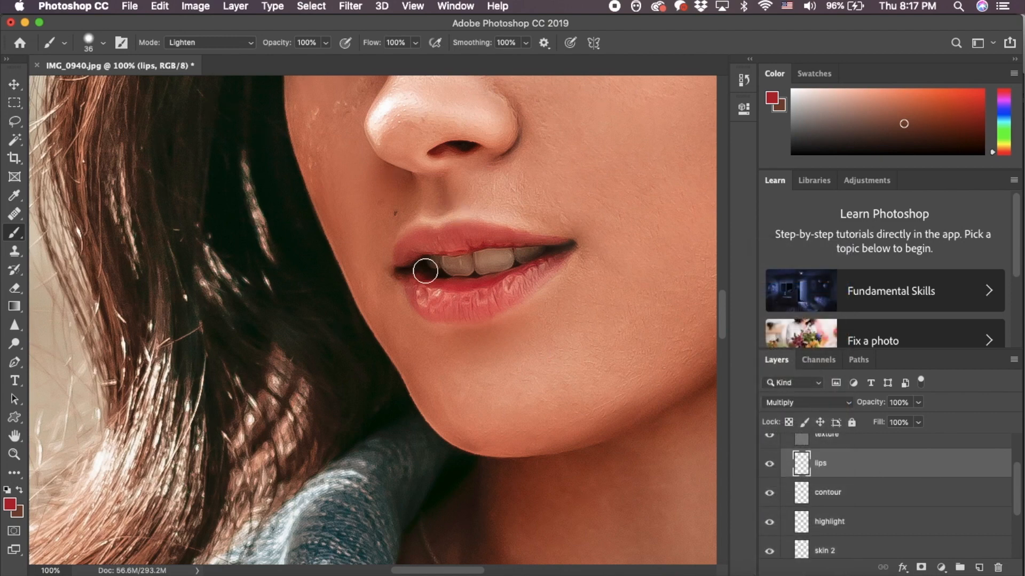
- Reduce the brush to 23 px, outline the lips in red and fill in both lips completely
left_click(104, 43)
mouse_move(439, 234)
left_mouse_down()
mouse_move(417, 227)
mouse_move(396, 249)
mouse_move(420, 306)
mouse_move(454, 319)
mouse_move(505, 316)
left_mouse_up()
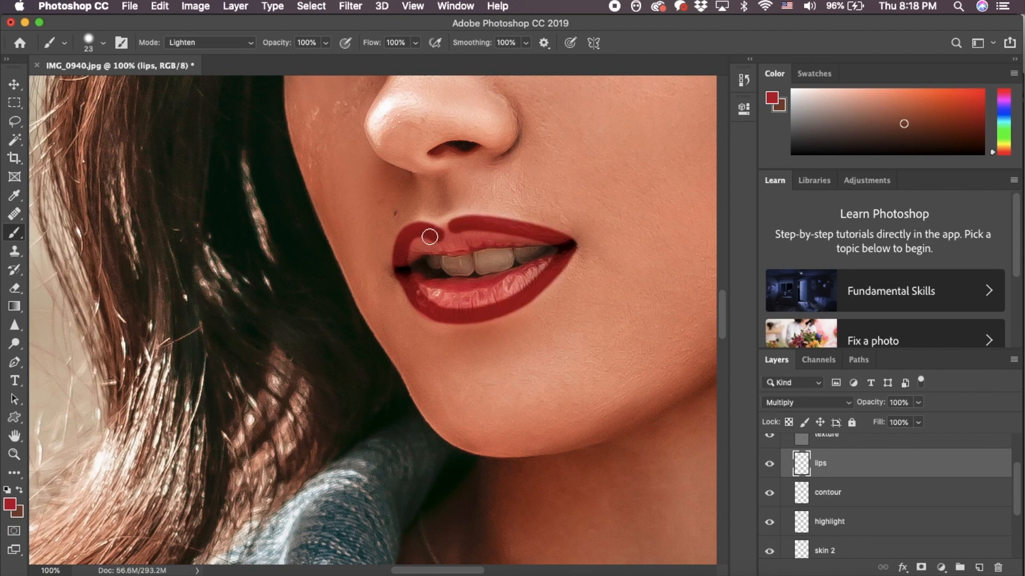
mouse_move(430, 231)
left_mouse_down()
mouse_move(395, 244)
mouse_move(400, 267)
mouse_move(409, 254)
left_mouse_up()
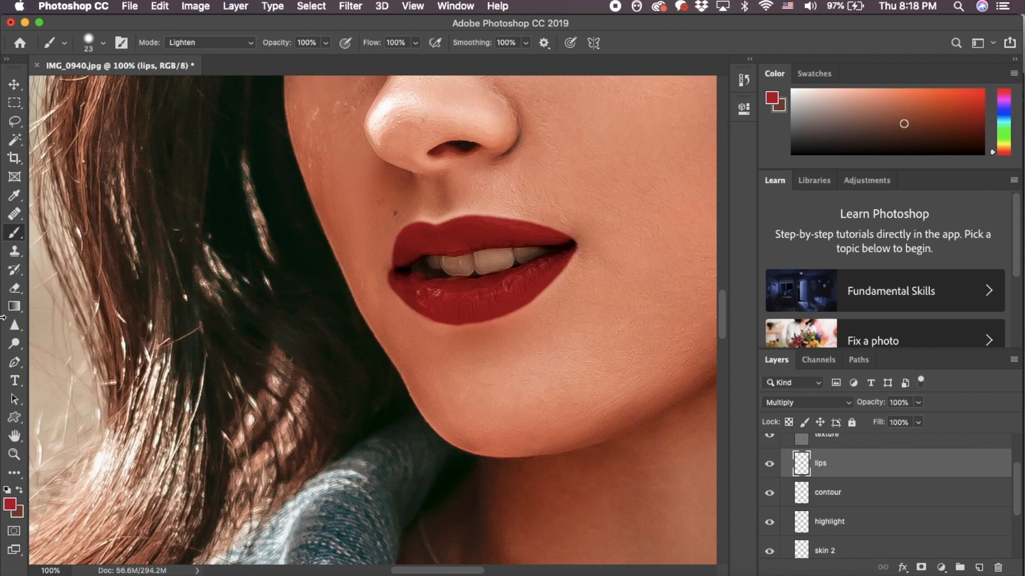
- Erase the red spill around the outer edges of the lips using a 31 px eraser at 49% hardness
left_click(14, 290)
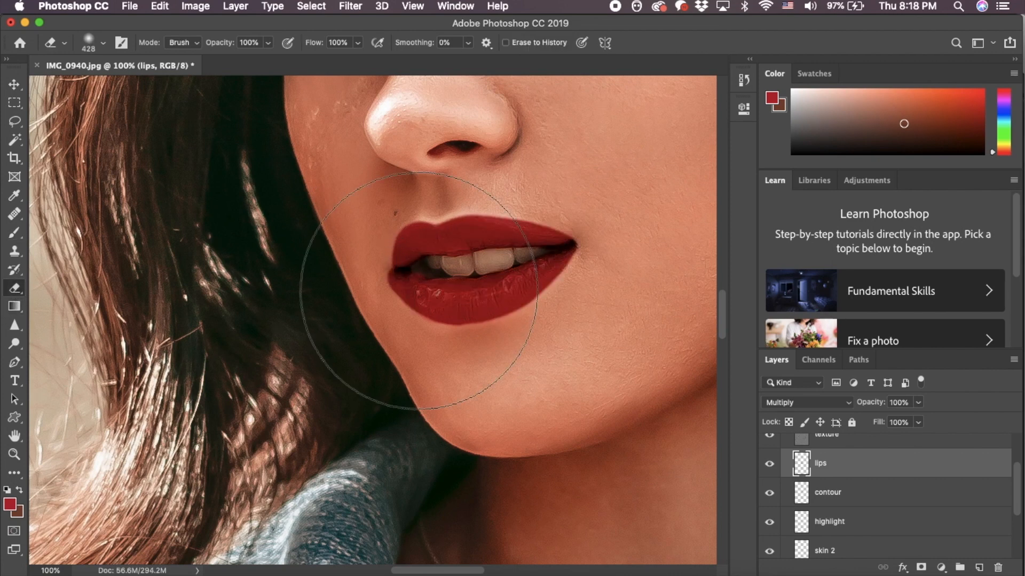
left_click(103, 43)
left_click(94, 85)
left_click(123, 115)
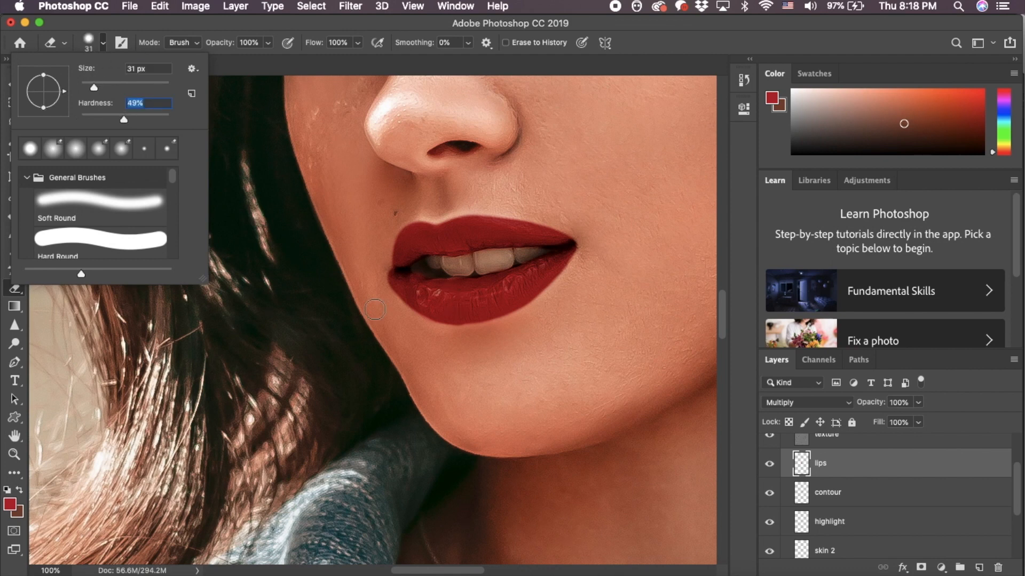
left_click_drag(382, 283, 376, 262)
left_click_drag(400, 315, 386, 263)
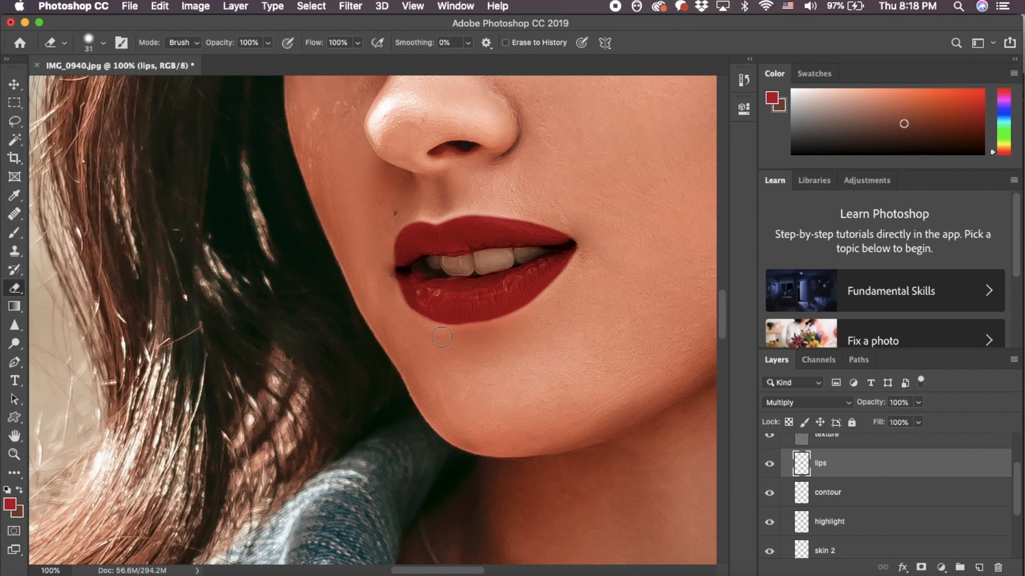
- Set the lips layer's opacity to 40%
key("super+0")
left_click(898, 402)
type("50")
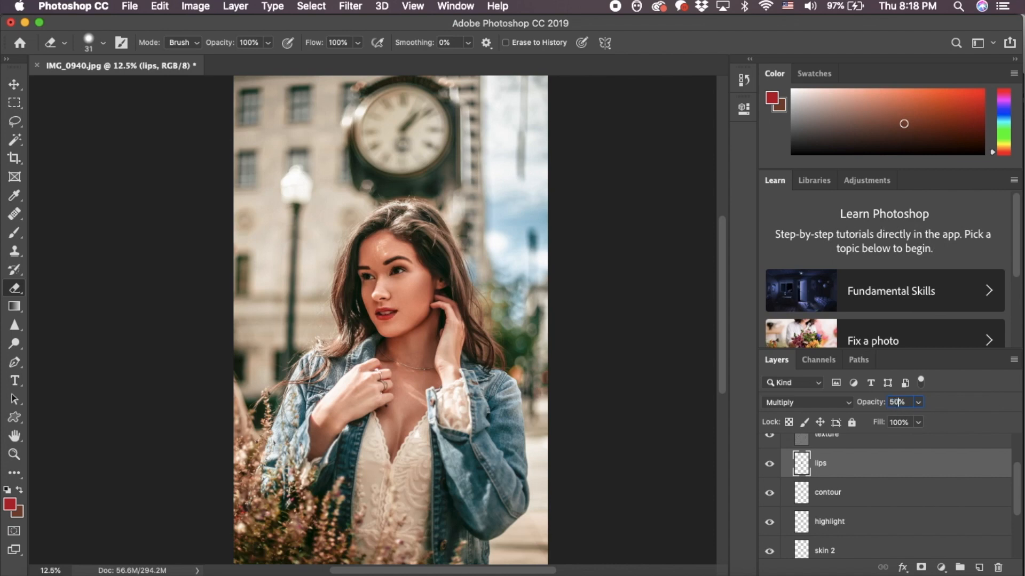
key("BackSpace")
key("BackSpace")
type("40")
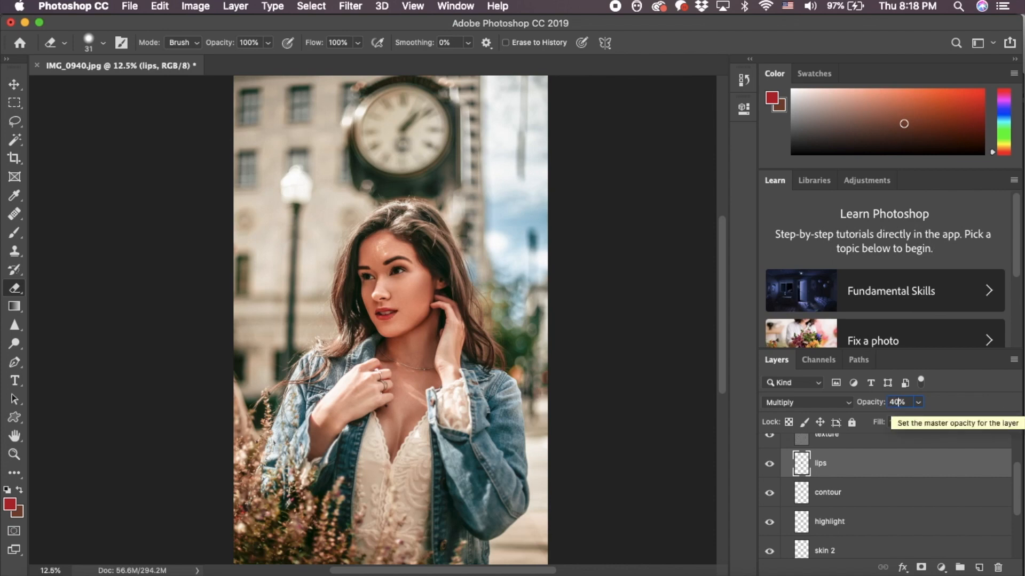
key("Return")
scroll(779, 524, "up", 2)
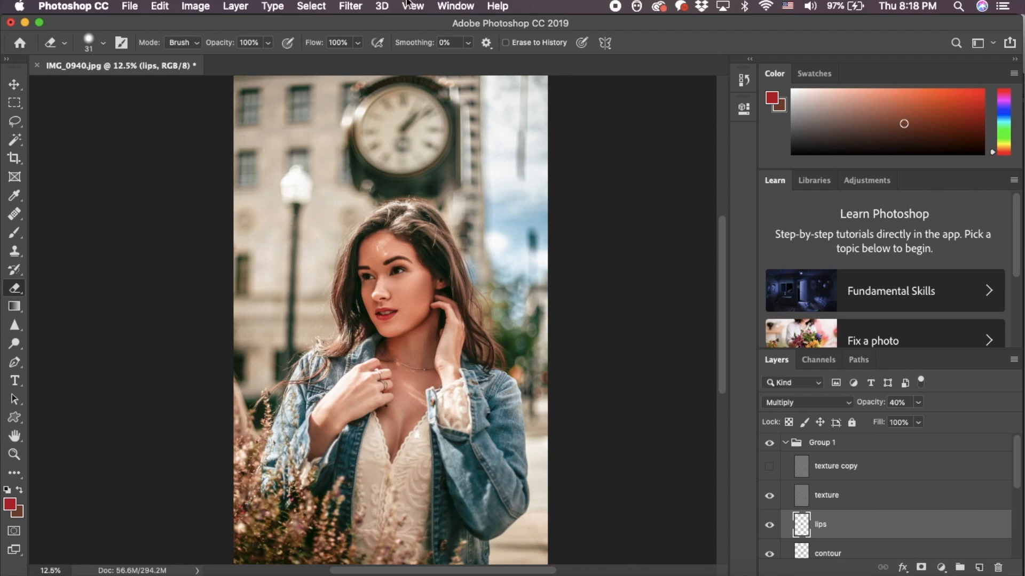
- Create a new layer named "eyes" above the lips layer
left_click(247, 7)
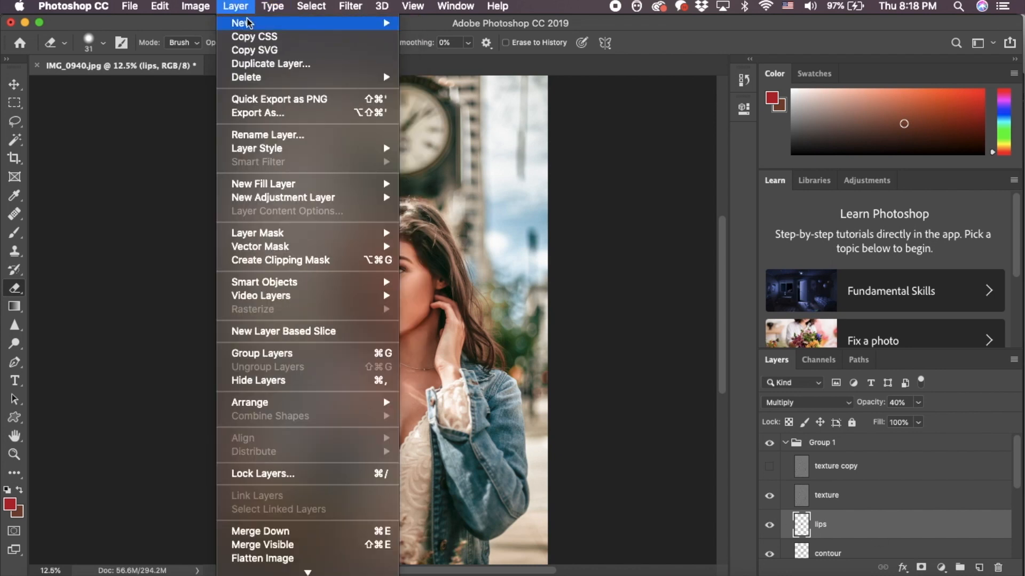
left_click(408, 29)
type("eyes")
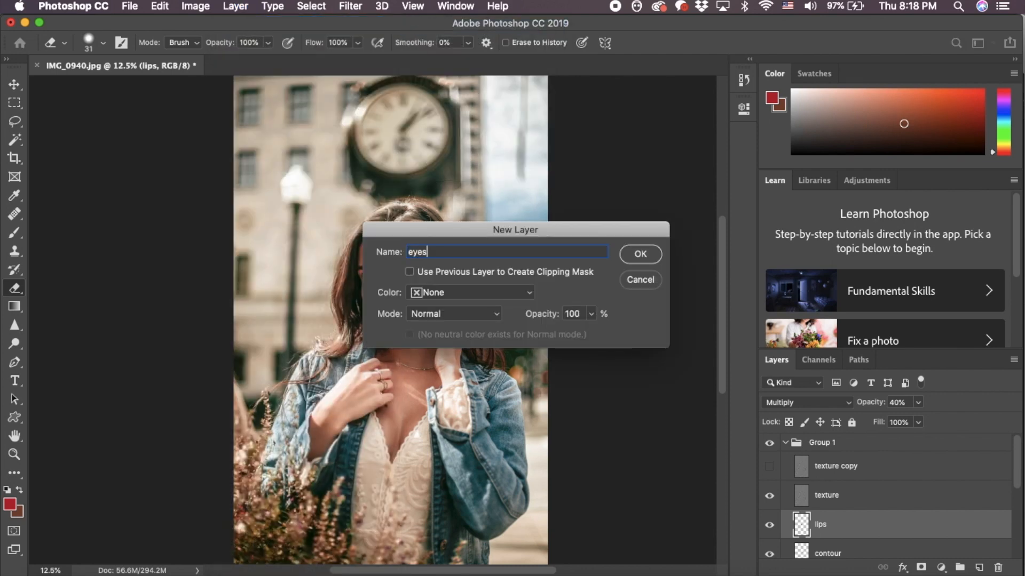
key("Return")
key("super+plus")
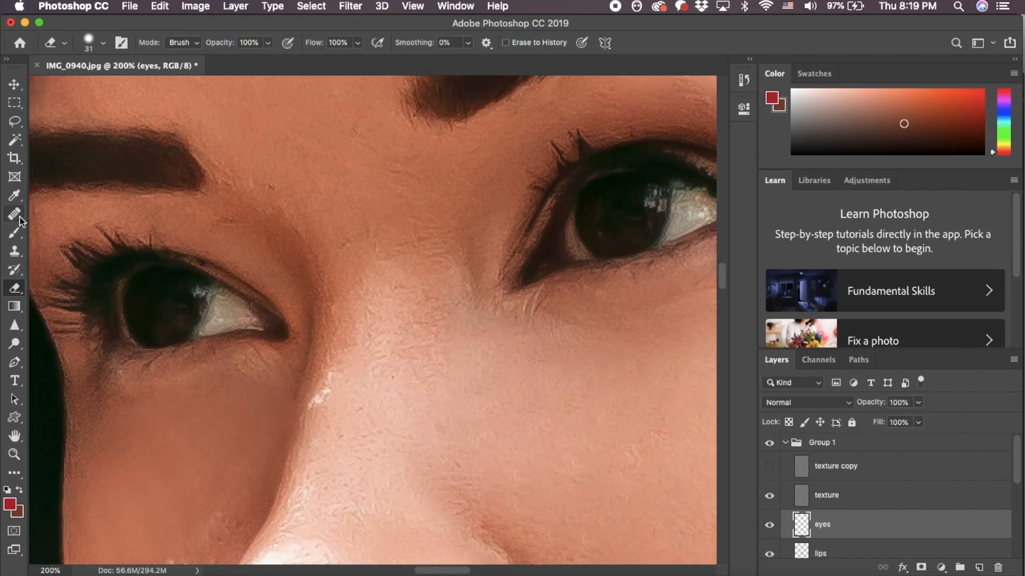
- Set up a soft 15 px brush with a white foreground, lowered hardness and 50% opacity
left_click(14, 233)
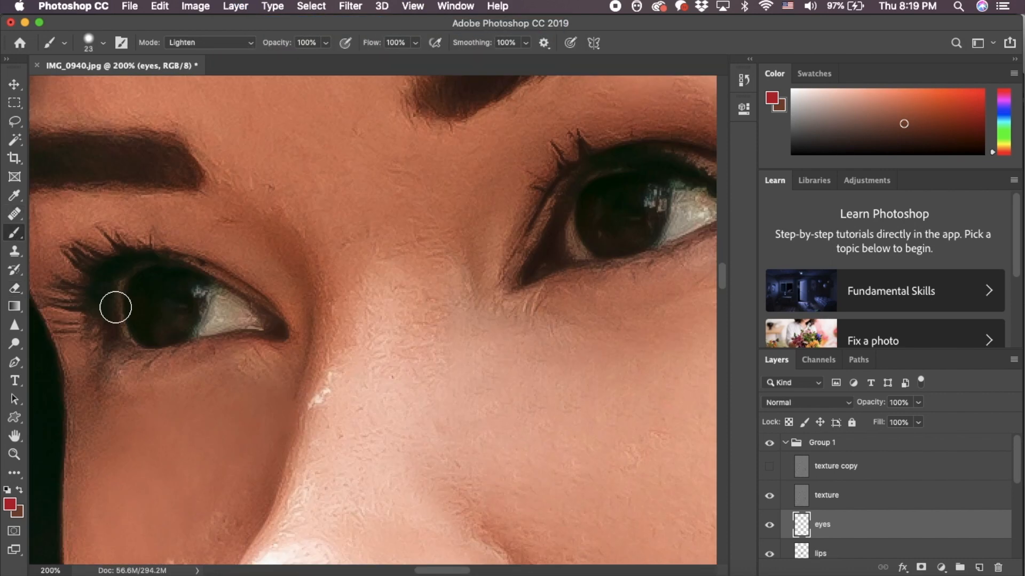
left_click(6, 495)
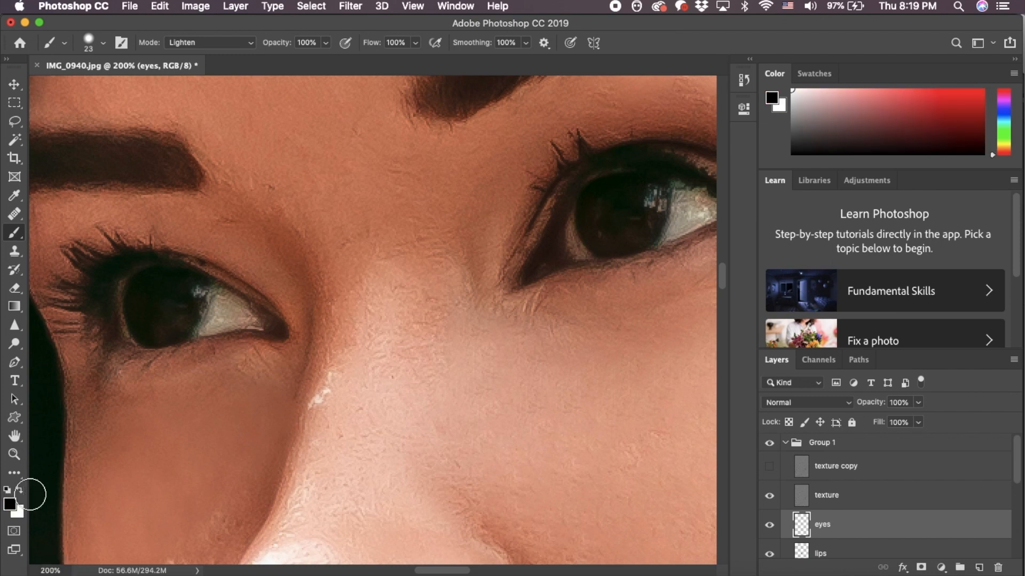
left_click(20, 491)
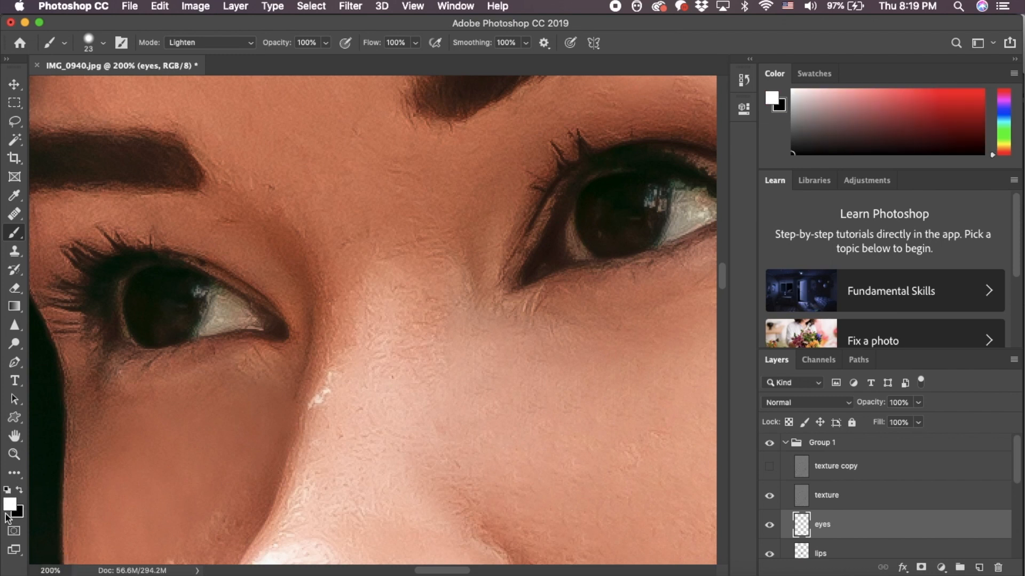
left_click(103, 42)
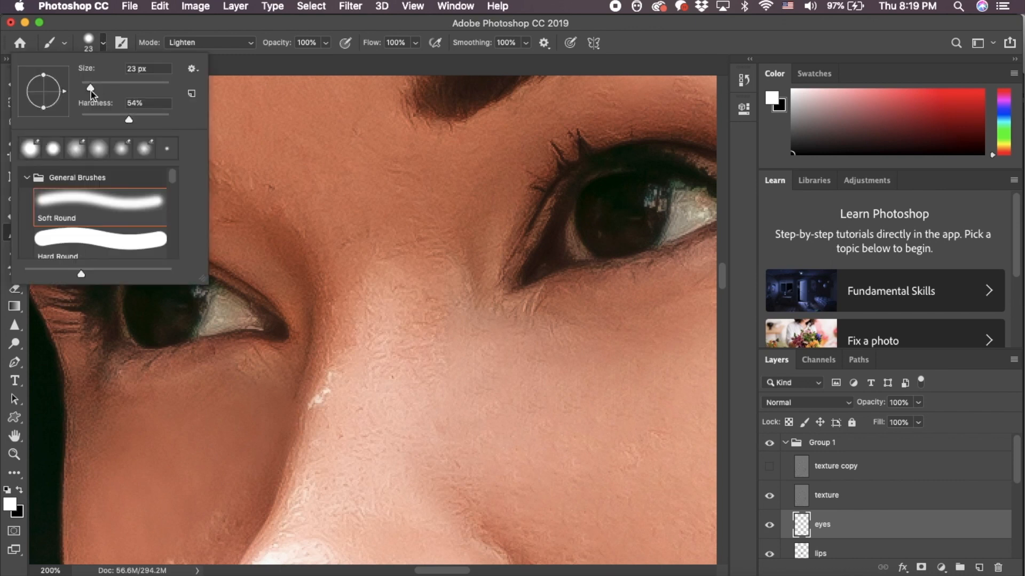
left_click_drag(91, 91, 87, 89)
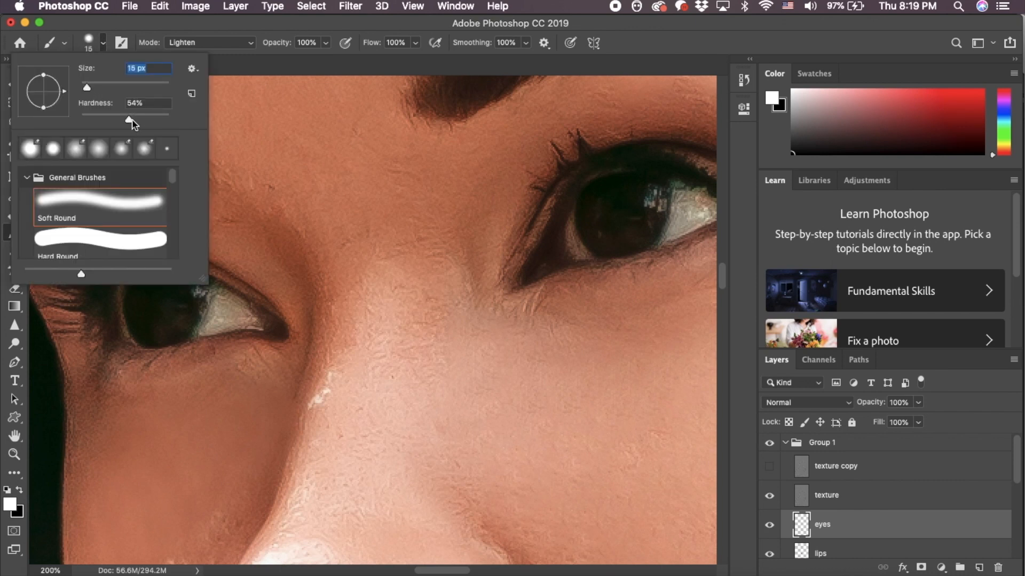
left_click_drag(129, 121, 80, 123)
left_click(254, 24)
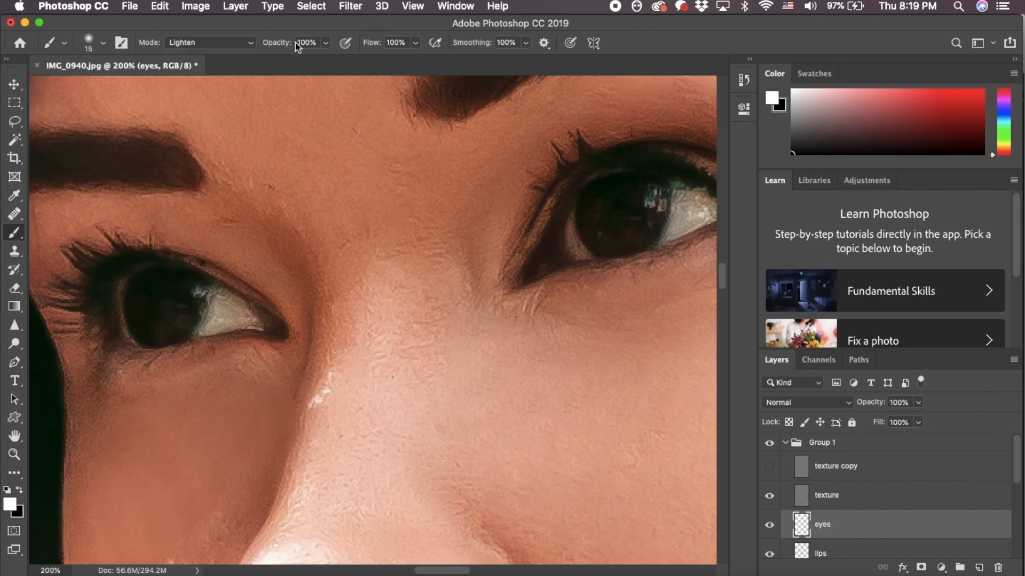
type("50")
key("Return")
- Set the eyes layer's blend mode to Overlay and brush white over the lower part of both irises
left_click(795, 402)
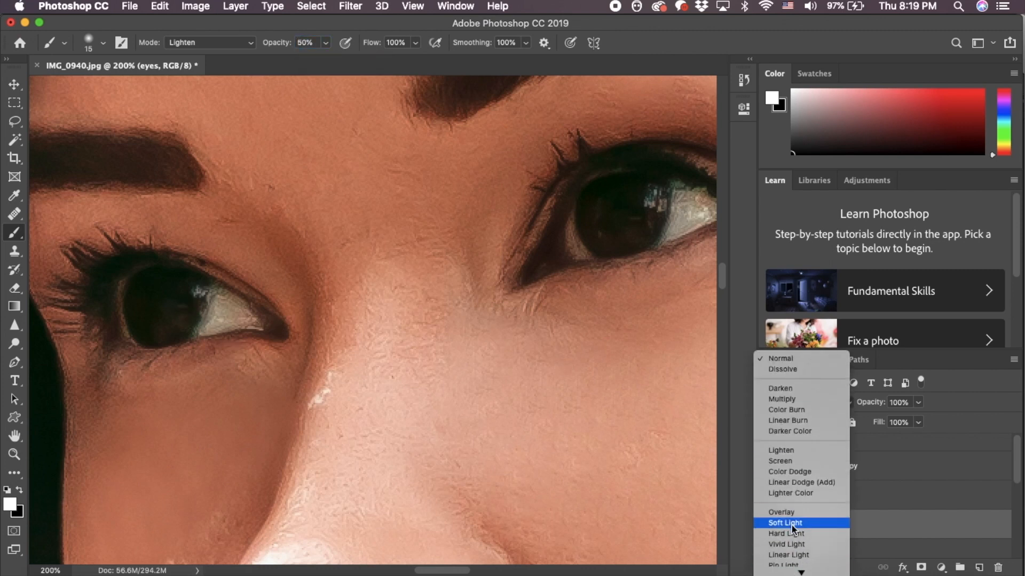
left_click(792, 513)
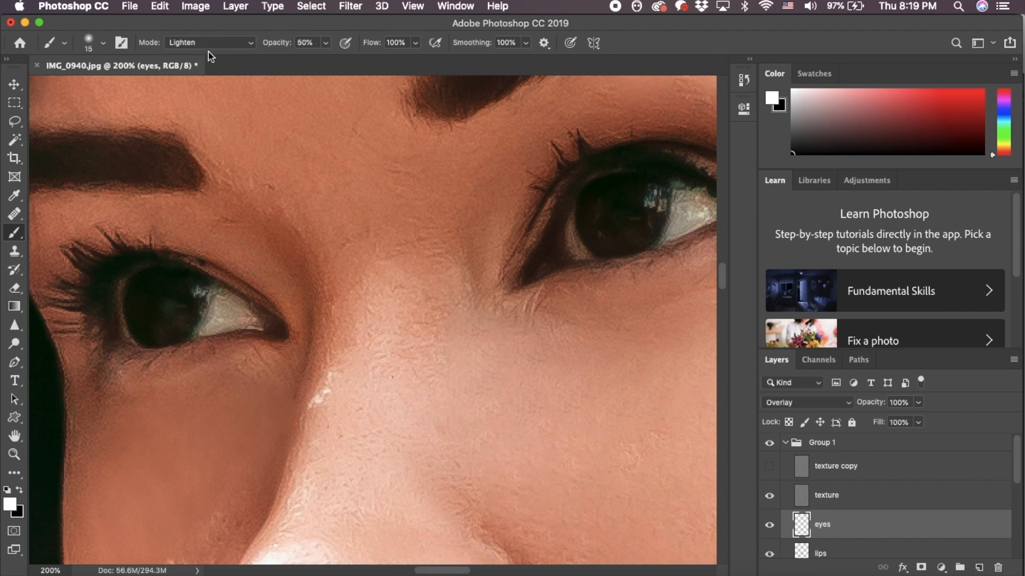
left_click_drag(136, 317, 184, 331)
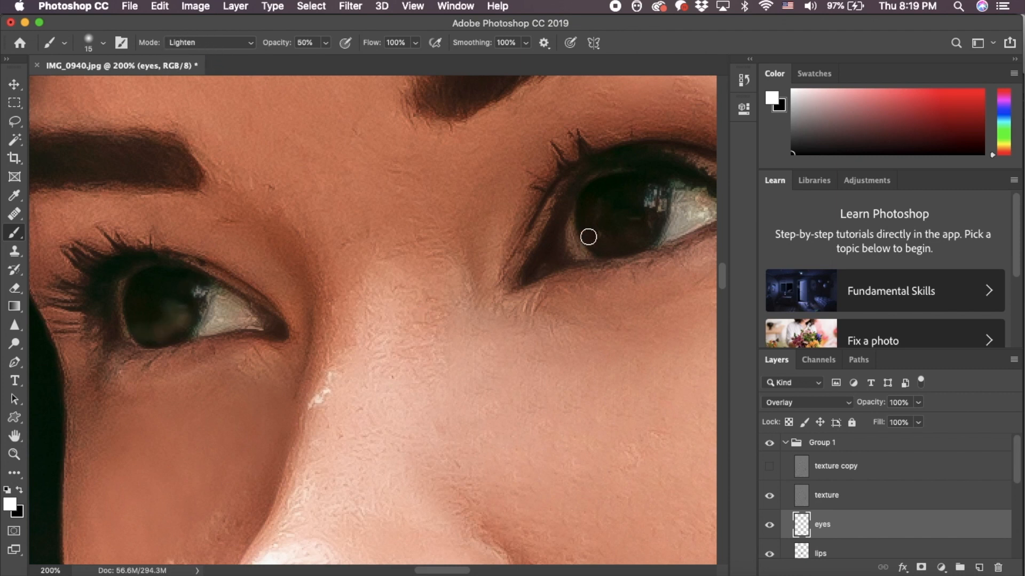
mouse_move(590, 225)
left_mouse_down()
mouse_move(642, 237)
mouse_move(630, 236)
mouse_move(643, 214)
mouse_move(624, 260)
left_mouse_up()
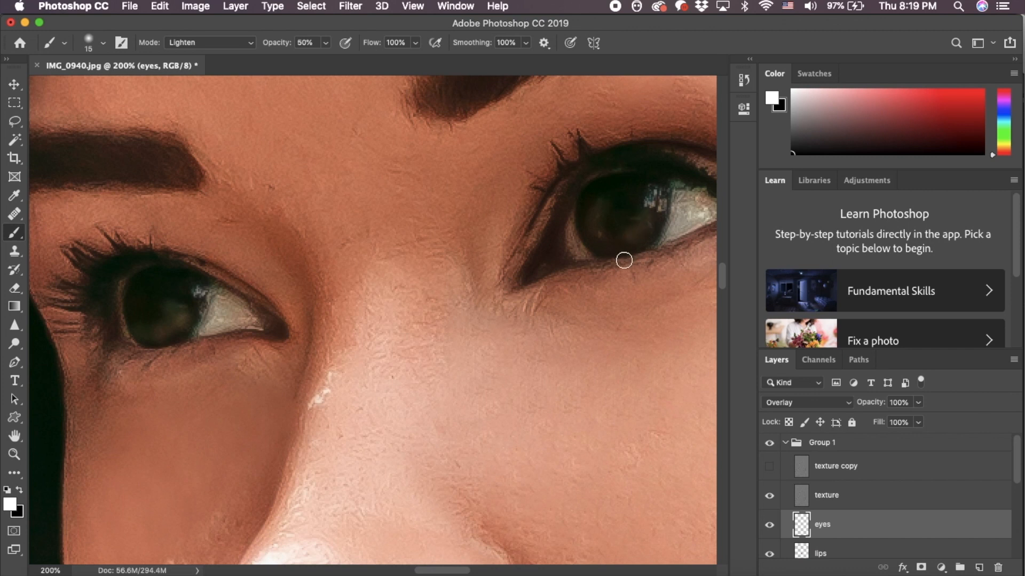
- Set the brush to 7 px at 70% opacity and paint finer white highlights inside the irises
key("e")
key("b")
left_click(307, 42)
key("BackSpace")
type("70")
key("Return")
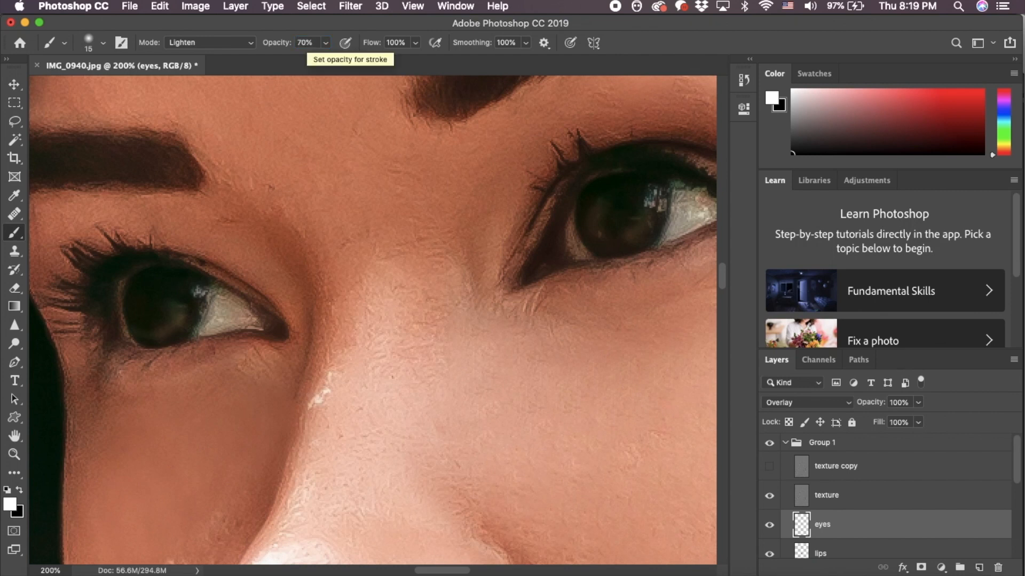
left_click(88, 42)
left_click_drag(90, 85, 82, 88)
key("Return")
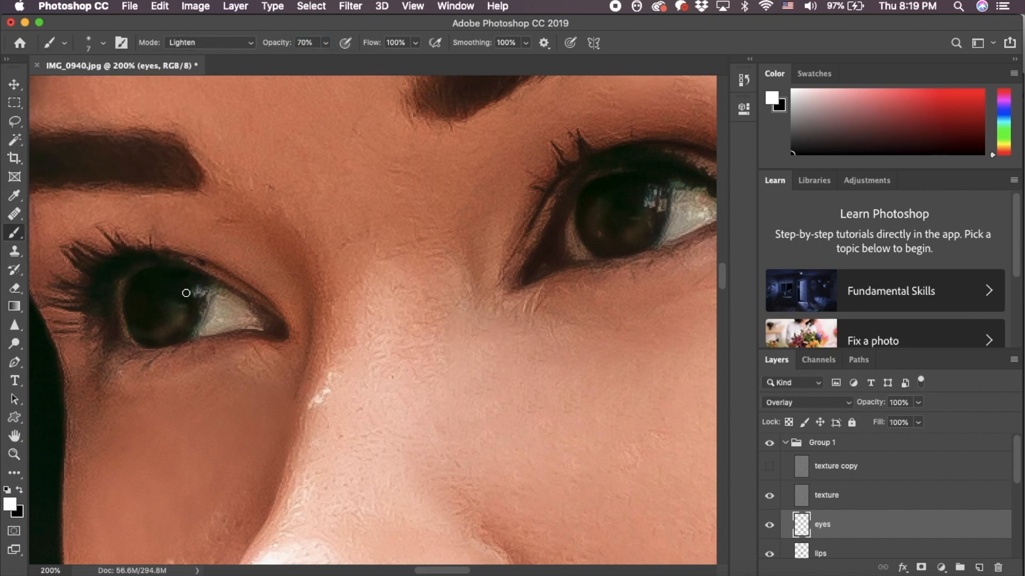
left_click_drag(180, 314, 175, 327)
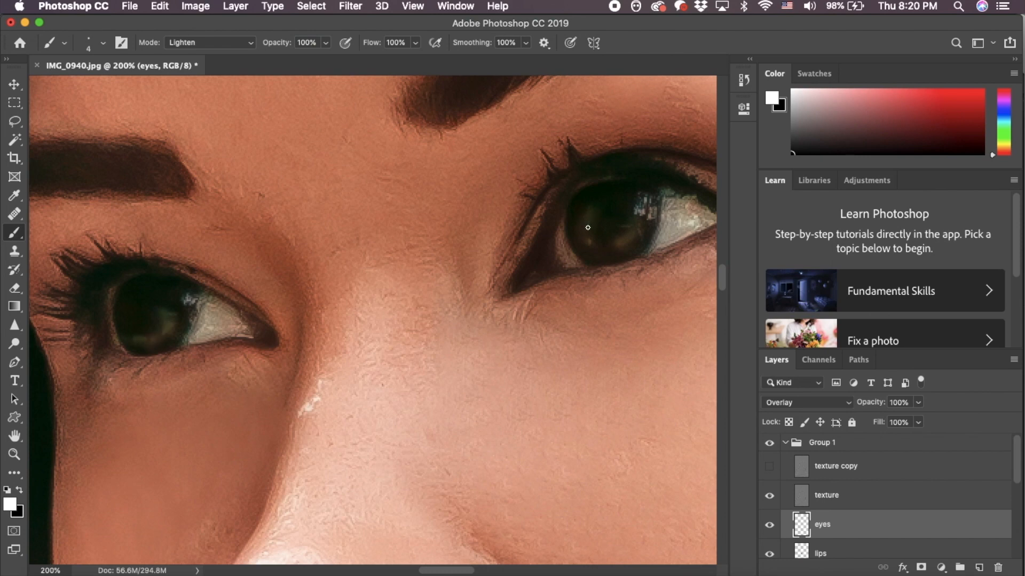
scroll(500, 279, "down", 10)
scroll(500, 279, "up", 12)
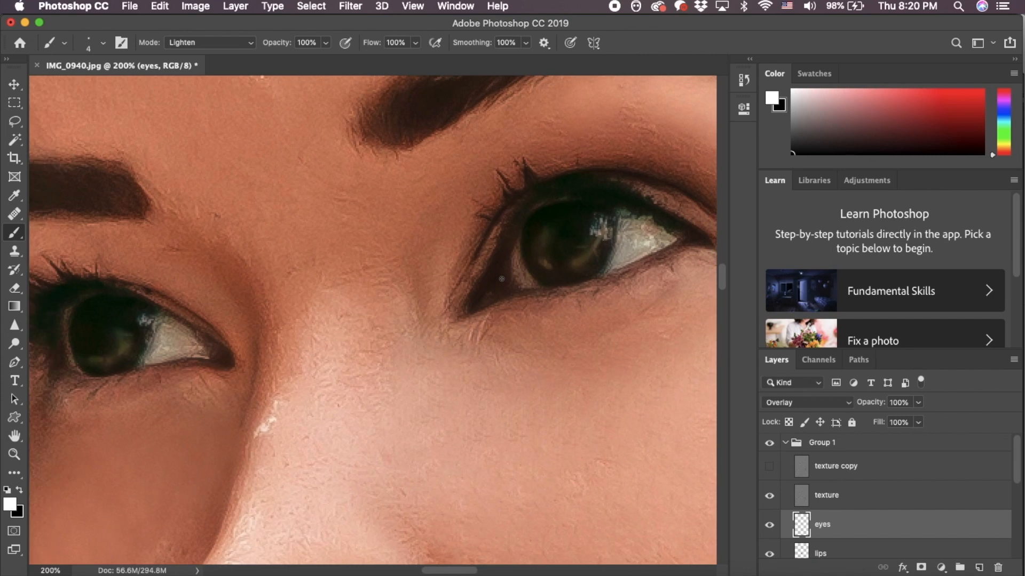
- Switch the foreground color to black and set the brush to 15 px at 10% opacity
left_click(20, 491)
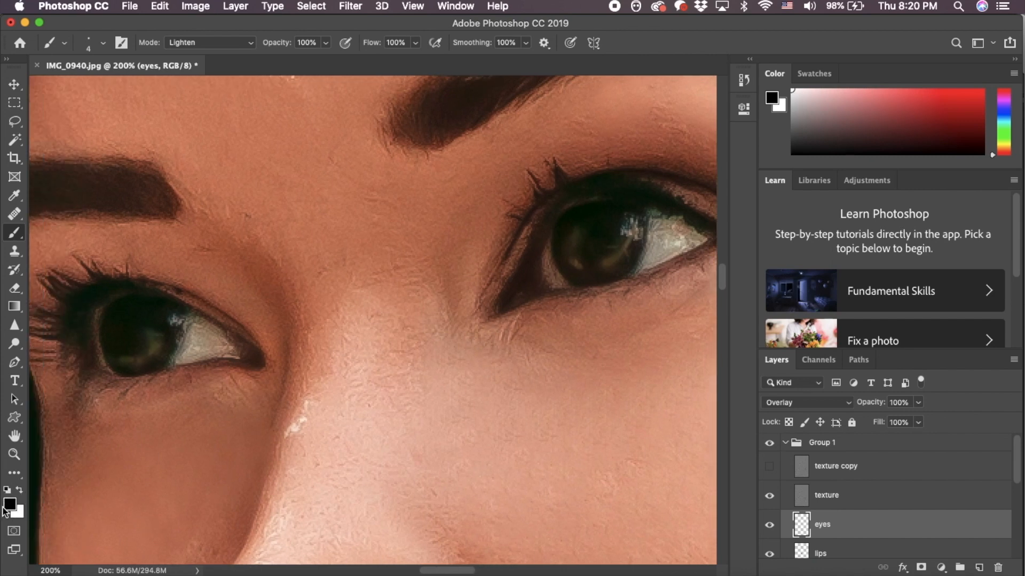
left_click(103, 43)
left_click_drag(83, 87, 88, 90)
left_click(181, 29)
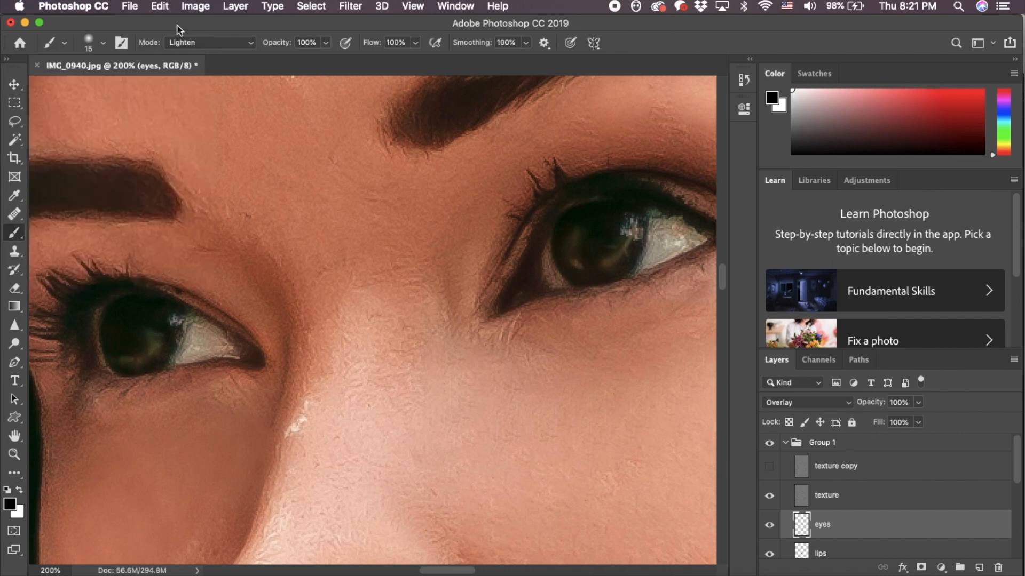
left_click(302, 43)
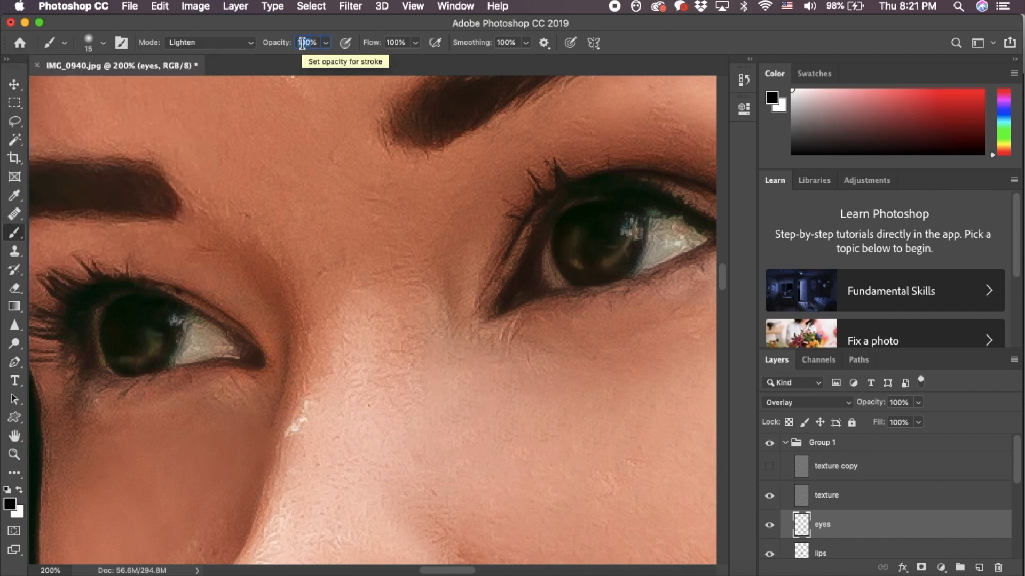
type("10")
key("Return")
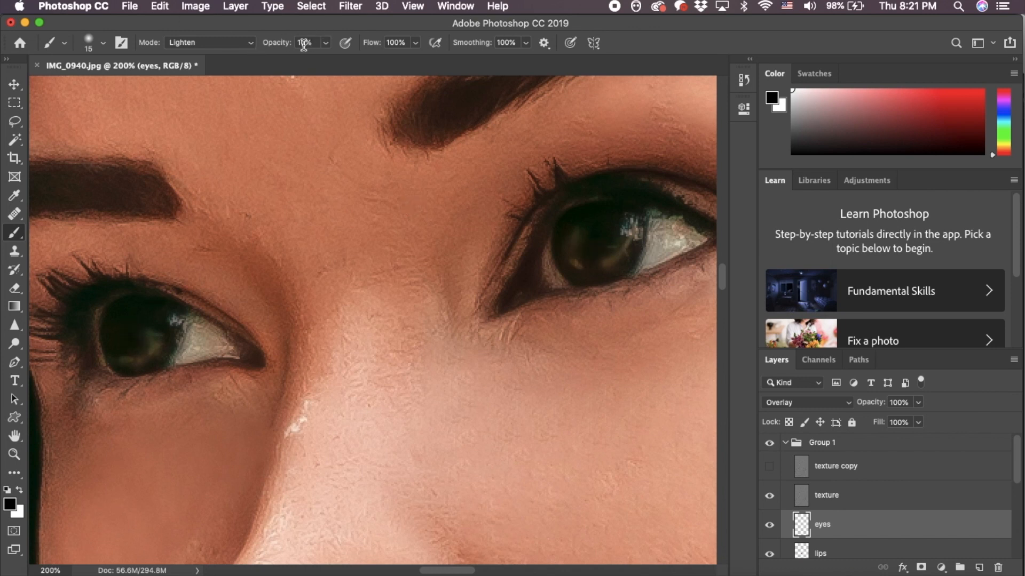
- Reduce the black brush to 9 px and set its opacity to 20% for darkening details on the eyes layer
left_click_drag(306, 43, 297, 43)
type("30")
left_click(103, 44)
left_click_drag(89, 88, 84, 89)
key("Return")
key("2")
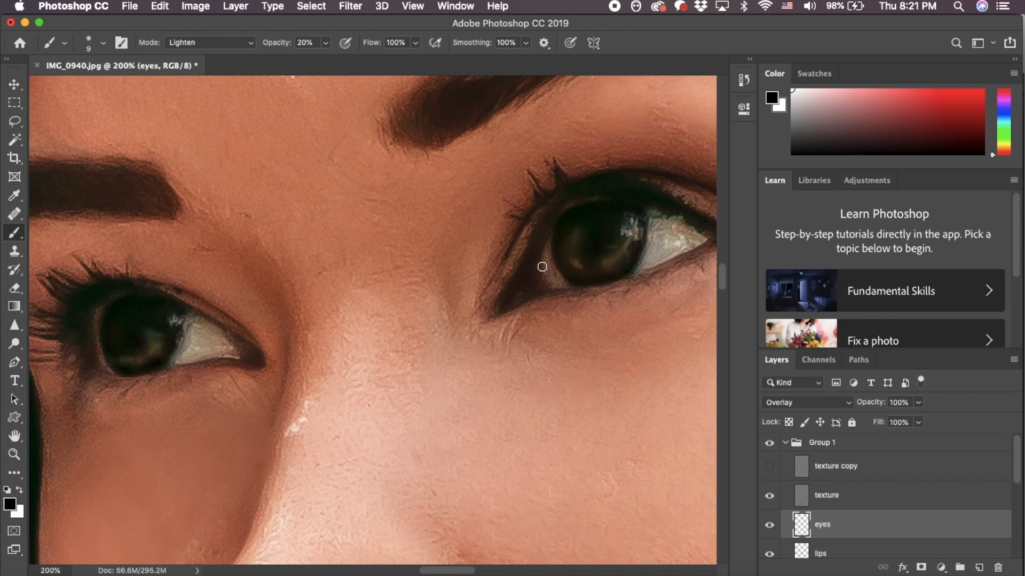
- Examine the retouched eyes up close and then within the whole portrait
key("super+0")
key("super+1")
key("super+equal")
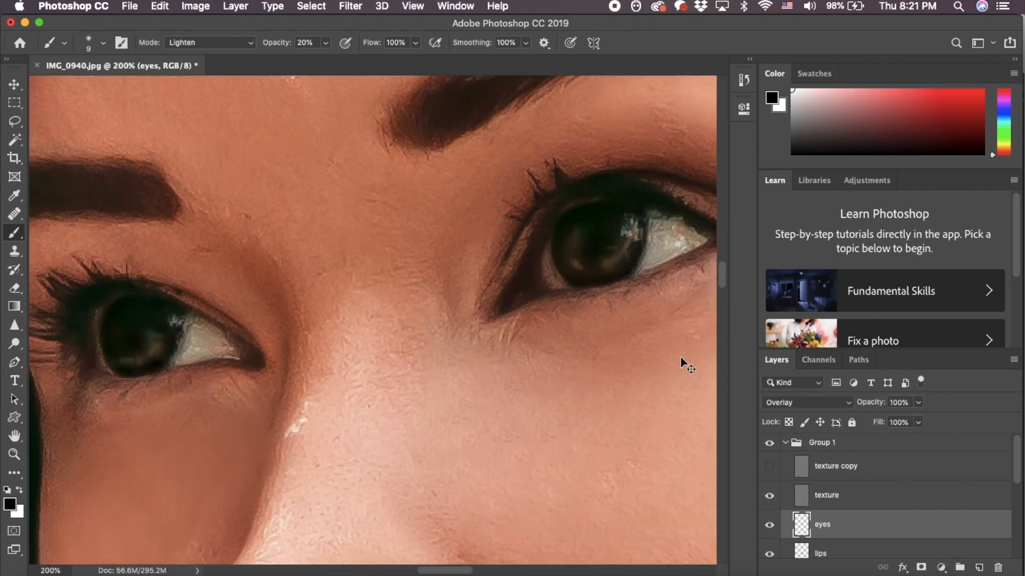
key("super+minus")
key("super+minus")
key("super+minus")
key("super+minus")
key("super+minus")
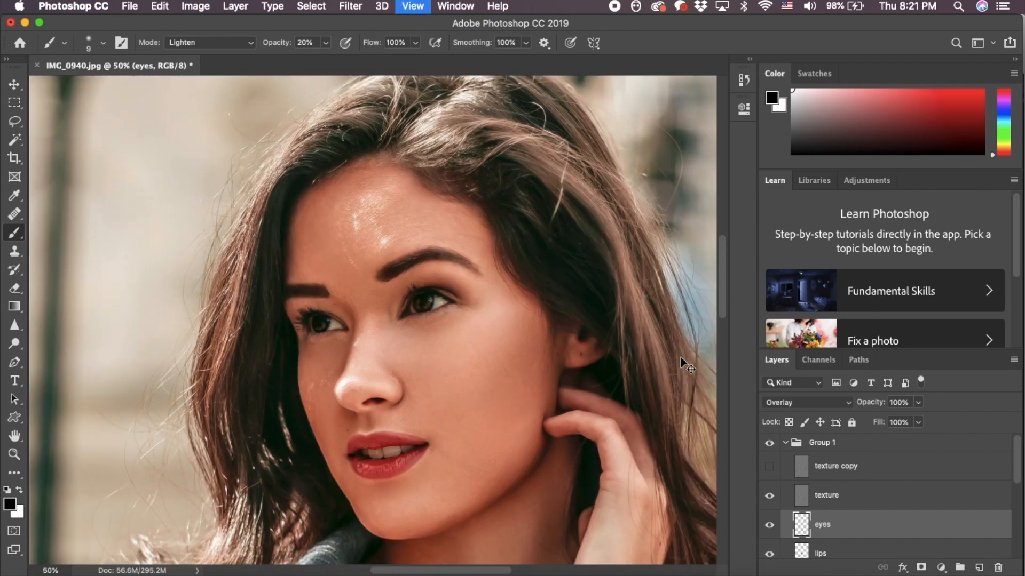
key("super+minus")
key("super+minus")
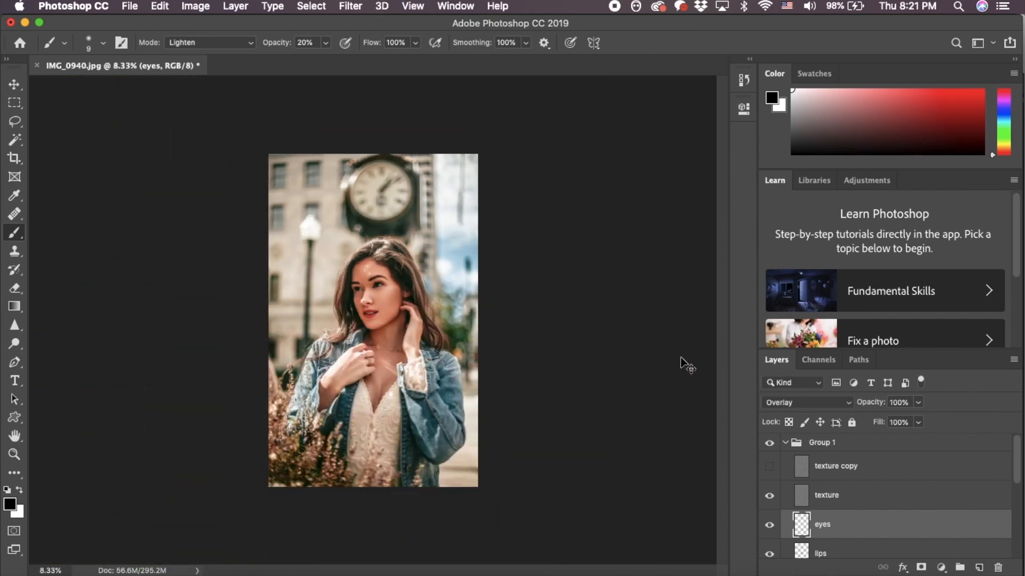